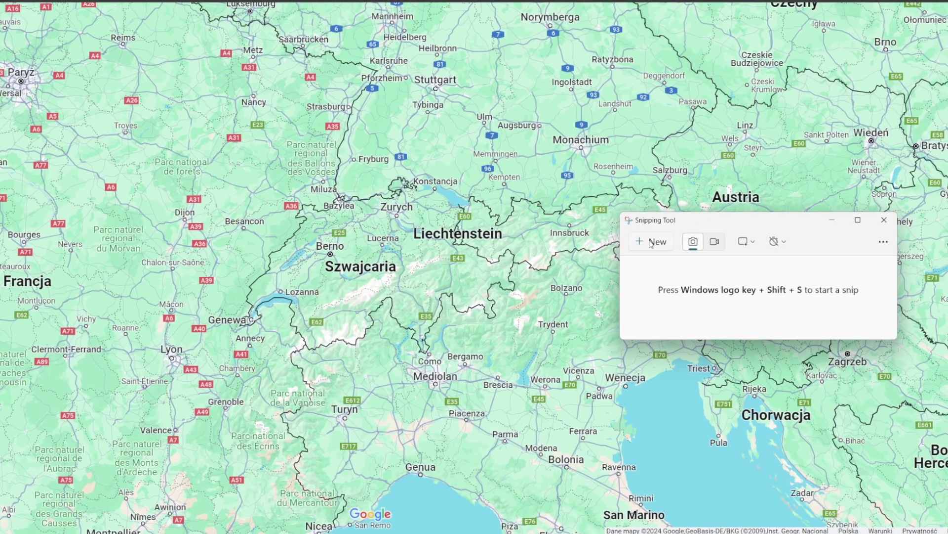
Capture a rectangular snip of the map covering Switzerland and the surrounding countries.
{"action": "left_click", "coordinate": [651, 242]}
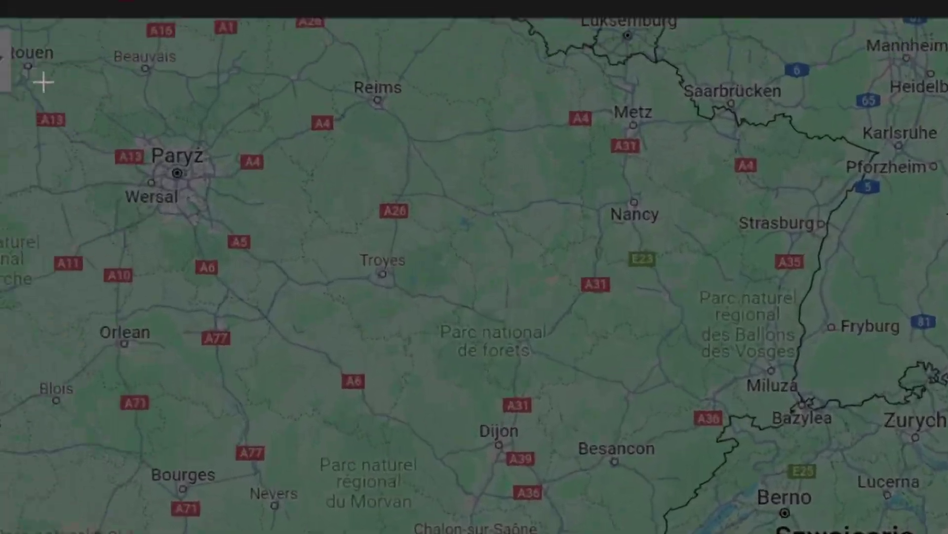
{"action": "left_click_drag", "start_coordinate": [18, 49], "coordinate": [864, 487]}
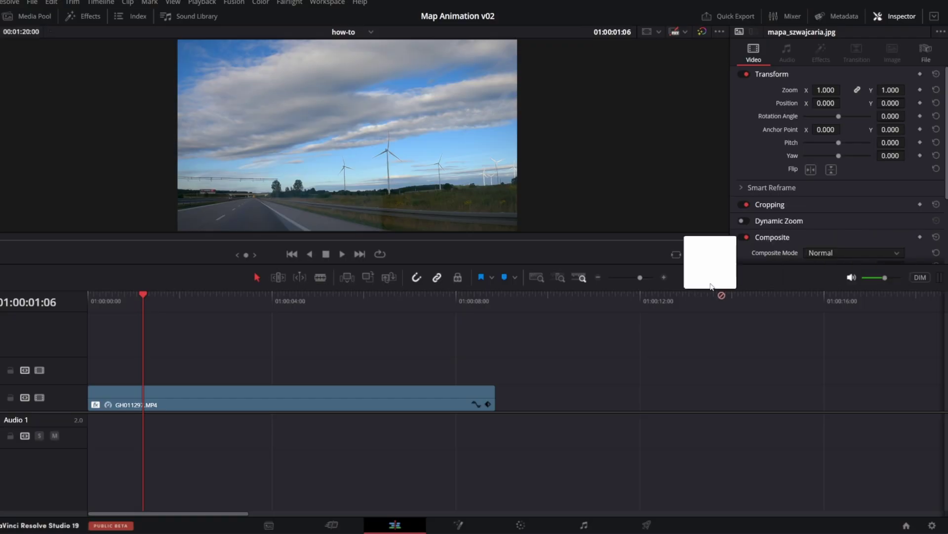
In DaVinci Resolve, place mapa_szwajcaria.jpg on the track above GH011297.MP4, aligned to its start and extended to its full length.
{"action": "left_click_drag", "start_coordinate": [701, 286], "coordinate": [113, 367]}
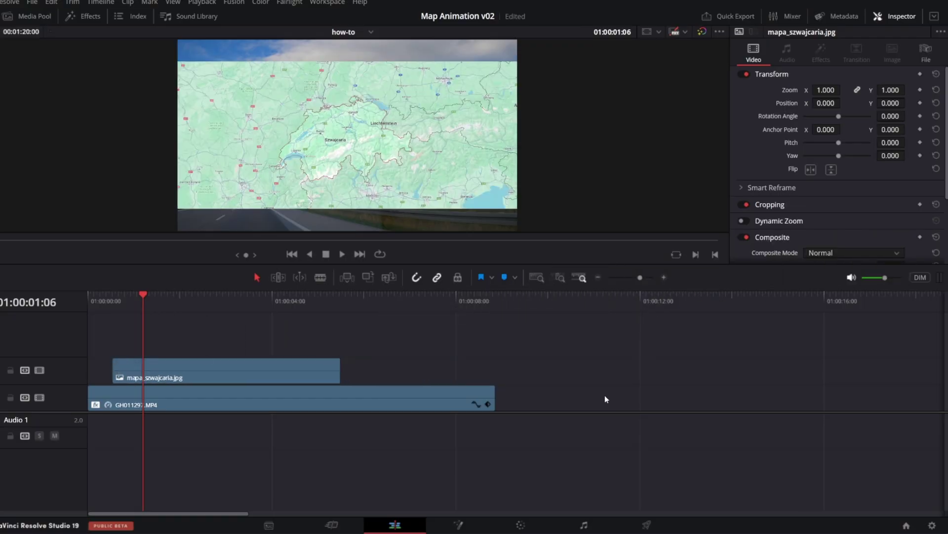
{"action": "left_click_drag", "start_coordinate": [230, 368], "coordinate": [454, 368]}
{"action": "left_click", "coordinate": [143, 306]}
{"action": "key", "text": "space"}
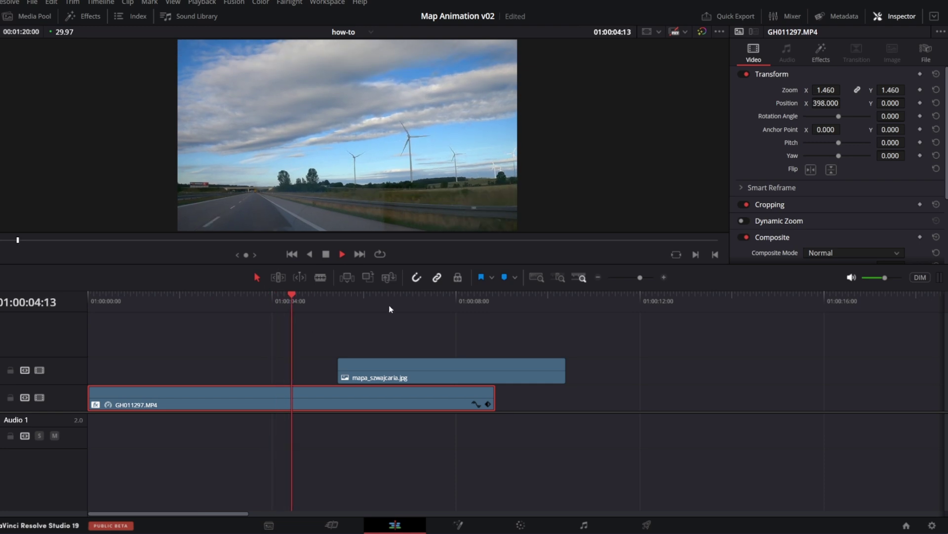
{"action": "left_click_drag", "start_coordinate": [429, 371], "coordinate": [180, 382]}
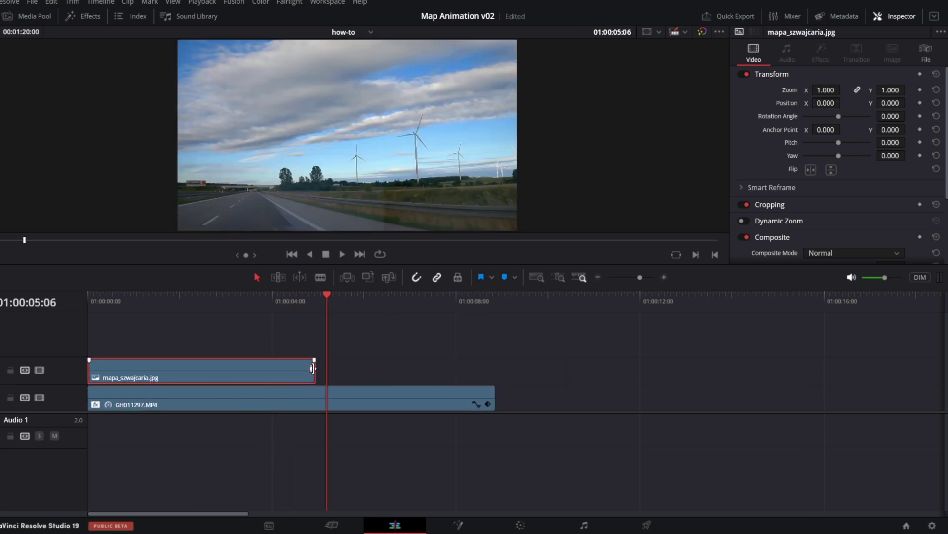
{"action": "left_click_drag", "start_coordinate": [315, 371], "coordinate": [494, 371]}
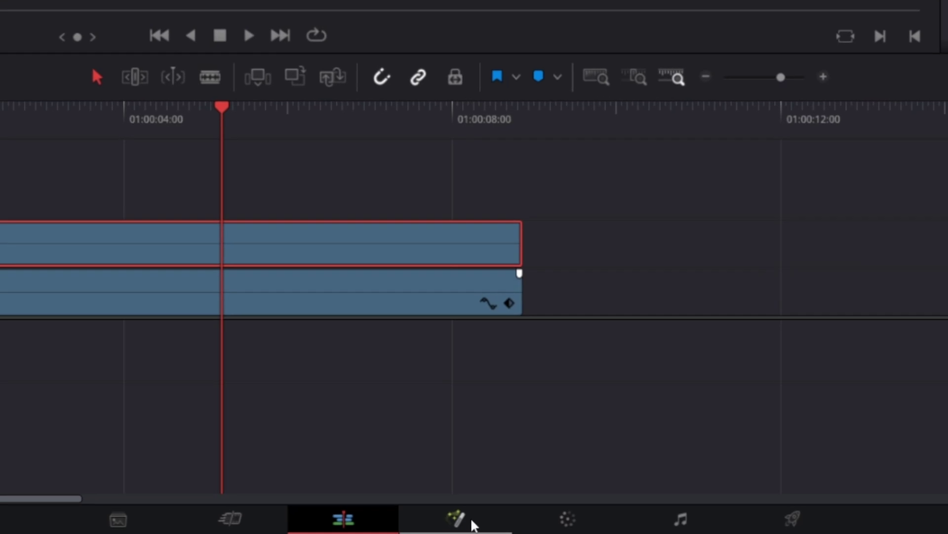
Open the map clip in Fusion, disconnect MediaIn1 from MediaOut1 and move MediaIn1 above the connection line.
{"action": "left_click", "coordinate": [459, 525]}
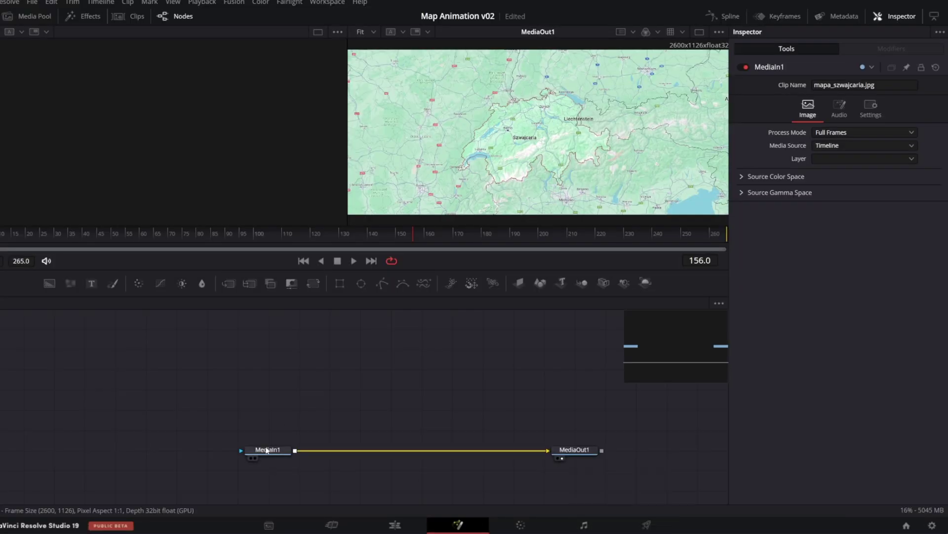
{"action": "left_click", "coordinate": [281, 450]}
{"action": "left_click_drag", "start_coordinate": [286, 449], "coordinate": [563, 450], "text": "shift"}
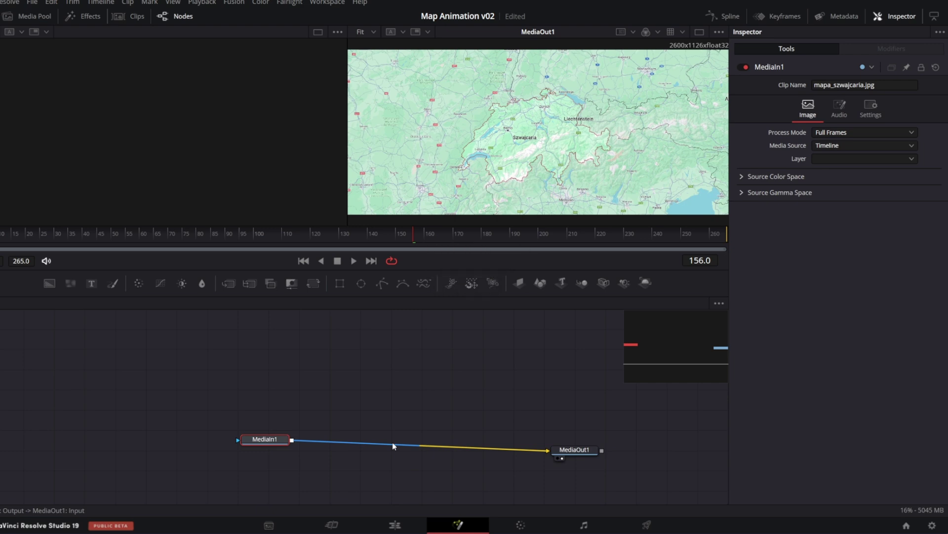
{"action": "double_click", "coordinate": [395, 445]}
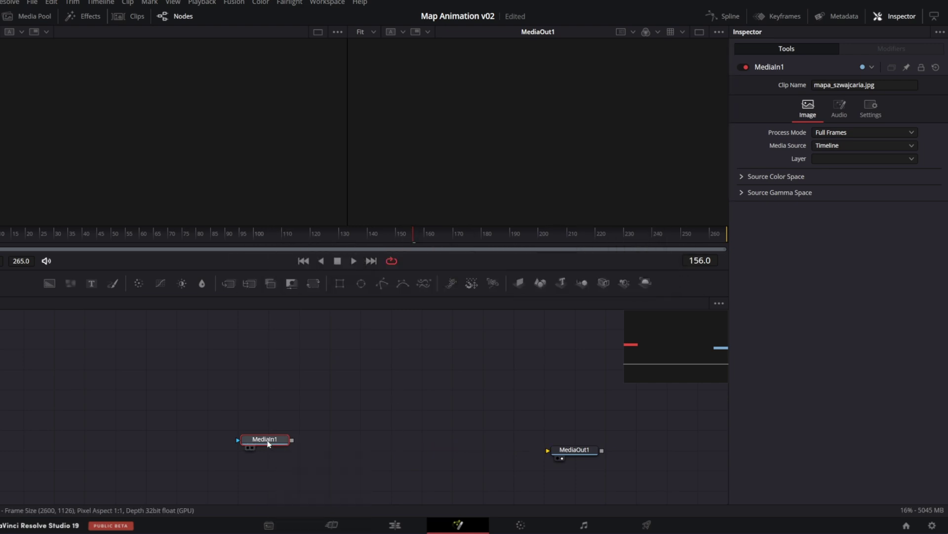
{"action": "left_click_drag", "start_coordinate": [264, 439], "coordinate": [335, 360]}
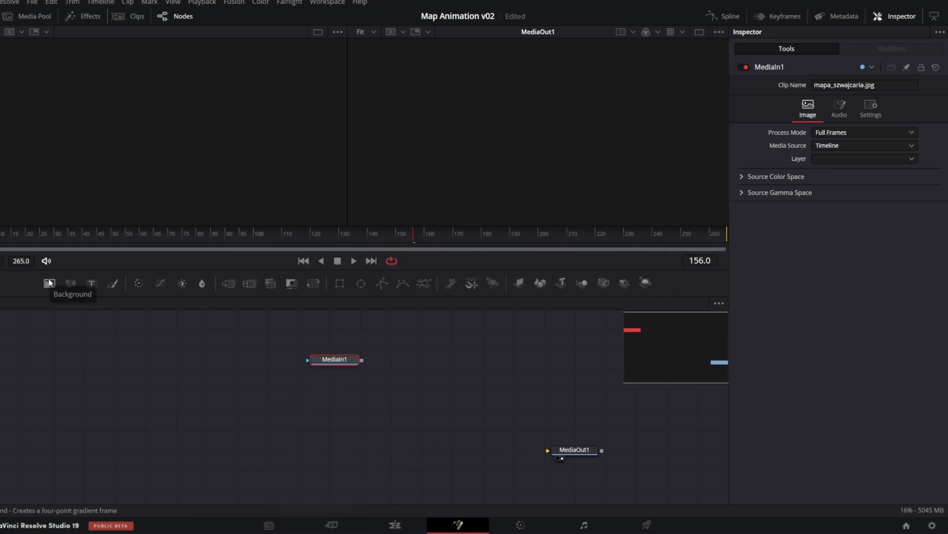
Add a Background node with auto resolution off, a size of 1920 × 1080 and alpha 0.
{"action": "left_click_drag", "start_coordinate": [50, 283], "coordinate": [187, 469]}
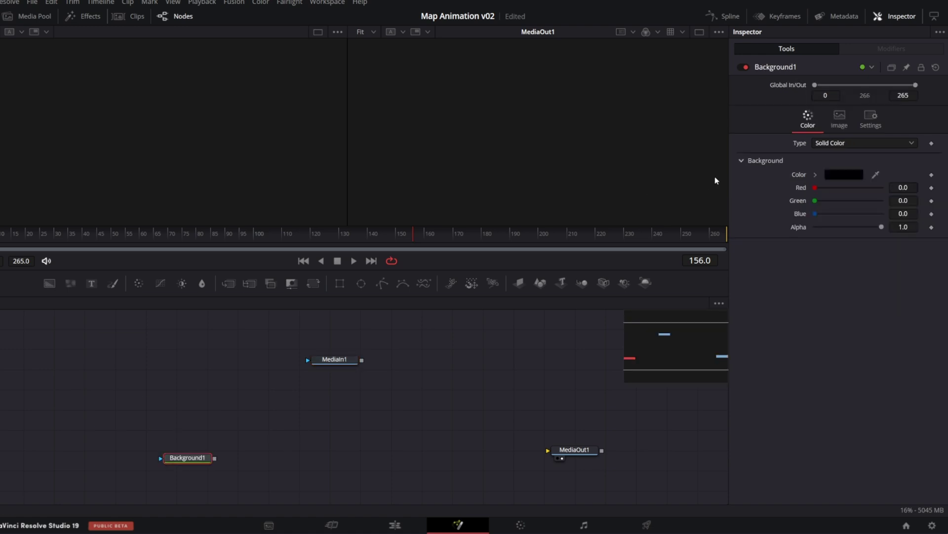
{"action": "left_click", "coordinate": [835, 125]}
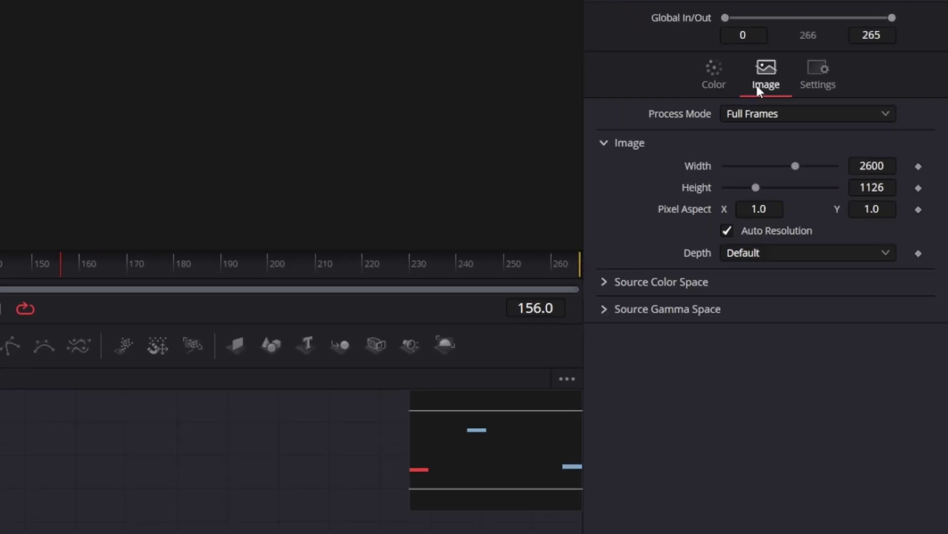
{"action": "left_click", "coordinate": [727, 230]}
{"action": "left_click", "coordinate": [885, 167]}
{"action": "type", "text": "19"}
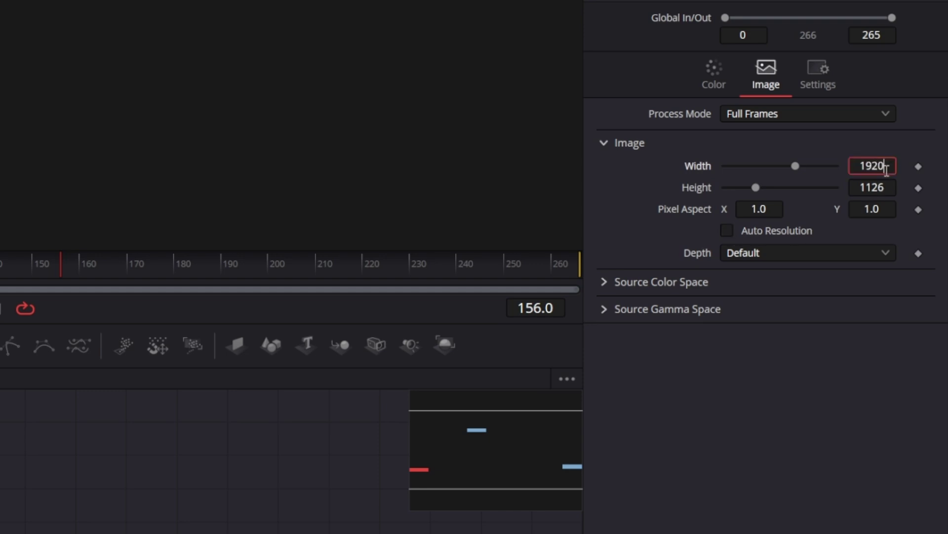
{"action": "key", "text": "Tab"}
{"action": "type", "text": "10"}
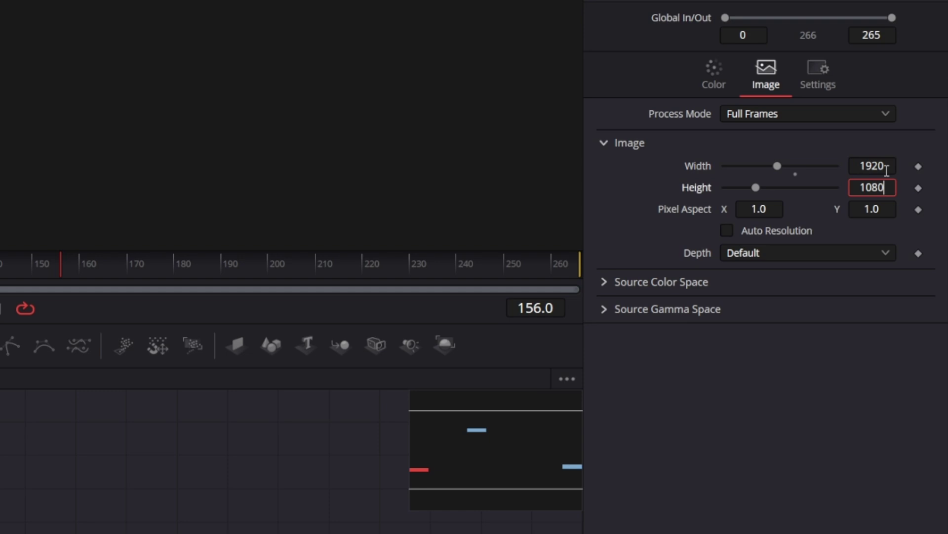
{"action": "key", "text": "Tab"}
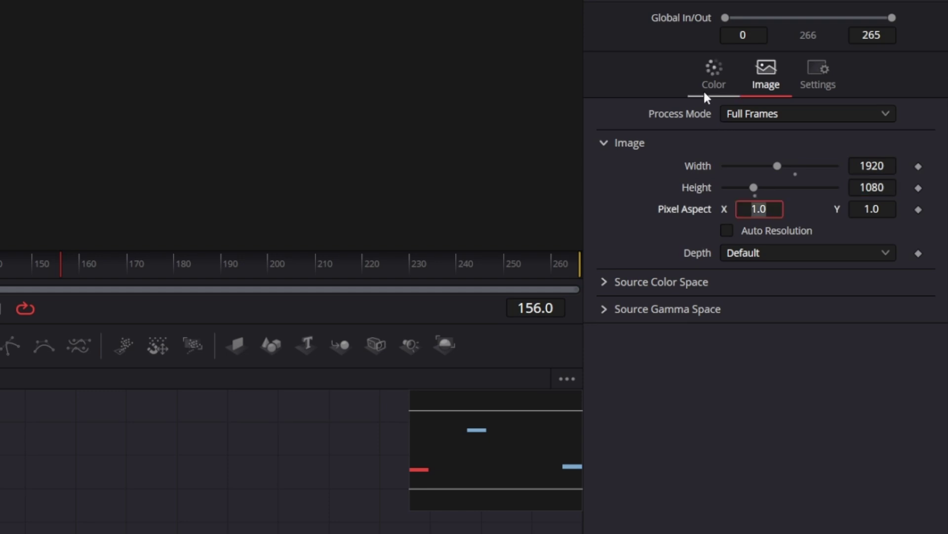
{"action": "left_click", "coordinate": [715, 85]}
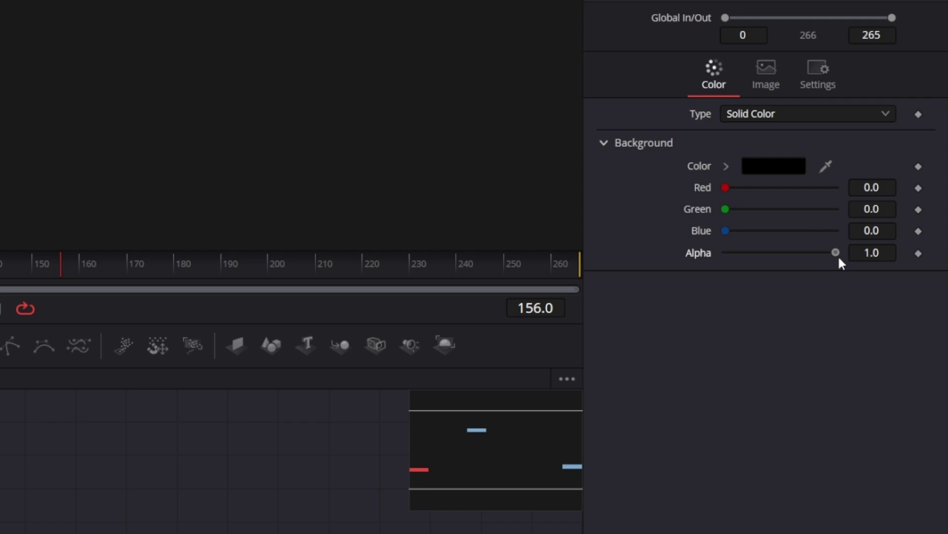
{"action": "left_click_drag", "start_coordinate": [835, 253], "coordinate": [725, 262]}
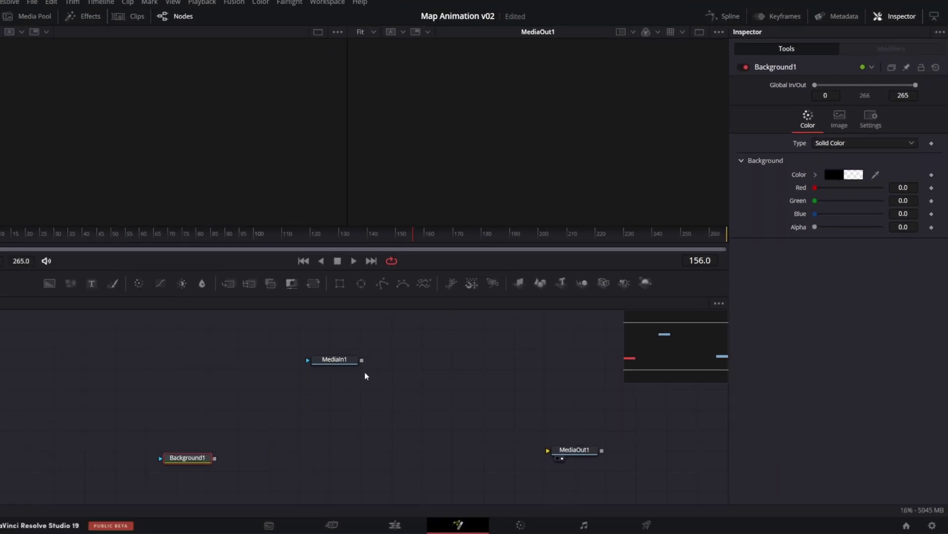
Merge MediaIn1 over Background1 into MediaOut1, with the merge center at X 0.504, Y 0.544 and size 1.309.
{"action": "left_click_drag", "start_coordinate": [344, 360], "coordinate": [330, 394]}
{"action": "left_click_drag", "start_coordinate": [301, 450], "coordinate": [215, 460]}
{"action": "left_click_drag", "start_coordinate": [334, 459], "coordinate": [568, 451]}
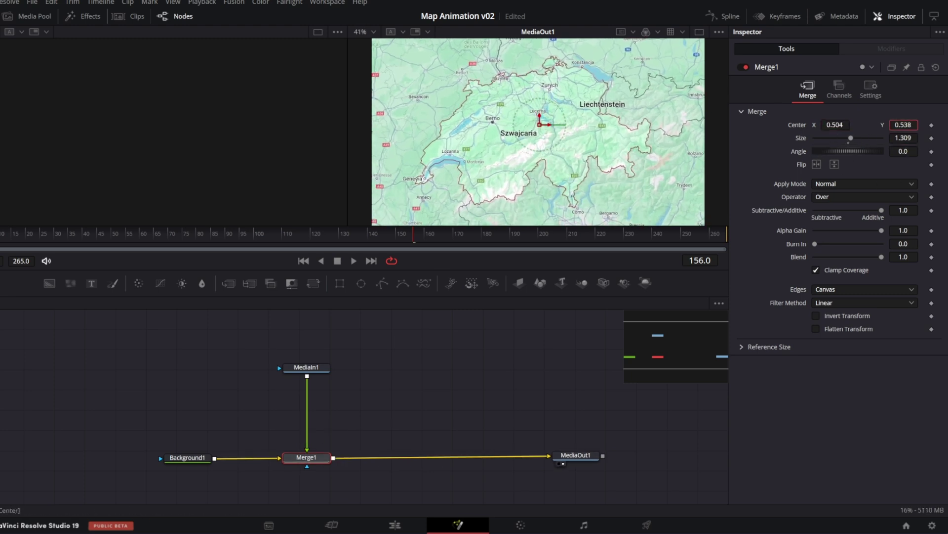
{"action": "left_click_drag", "start_coordinate": [903, 124], "coordinate": [913, 125]}
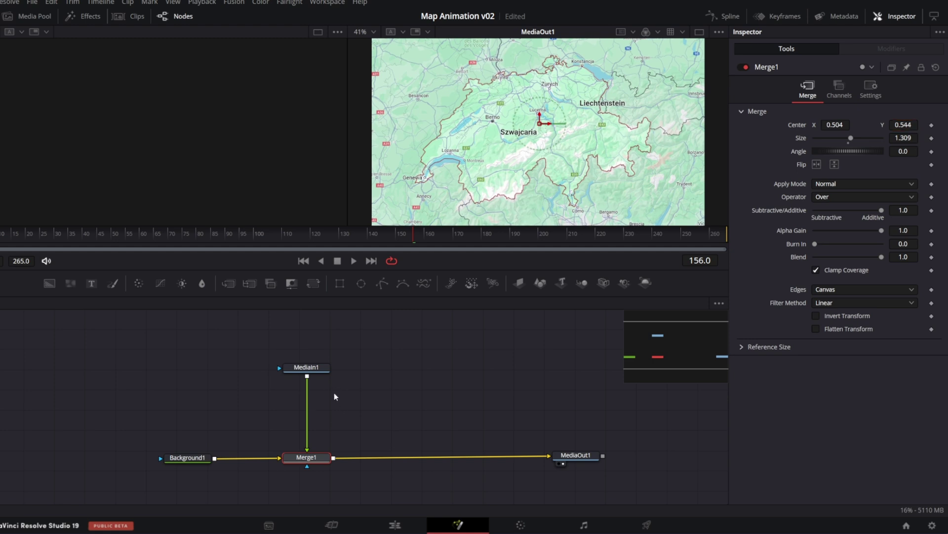
Insert a Color Corrector node between MediaIn1 and Merge1.
{"action": "left_click", "coordinate": [306, 367]}
{"action": "key", "text": "shift+space"}
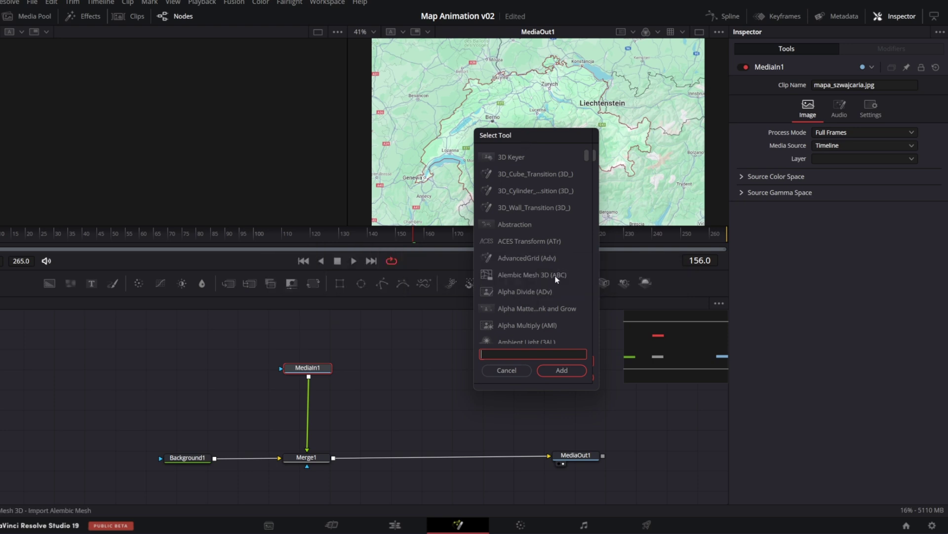
{"action": "type", "text": "colorco"}
{"action": "left_click", "coordinate": [505, 172]}
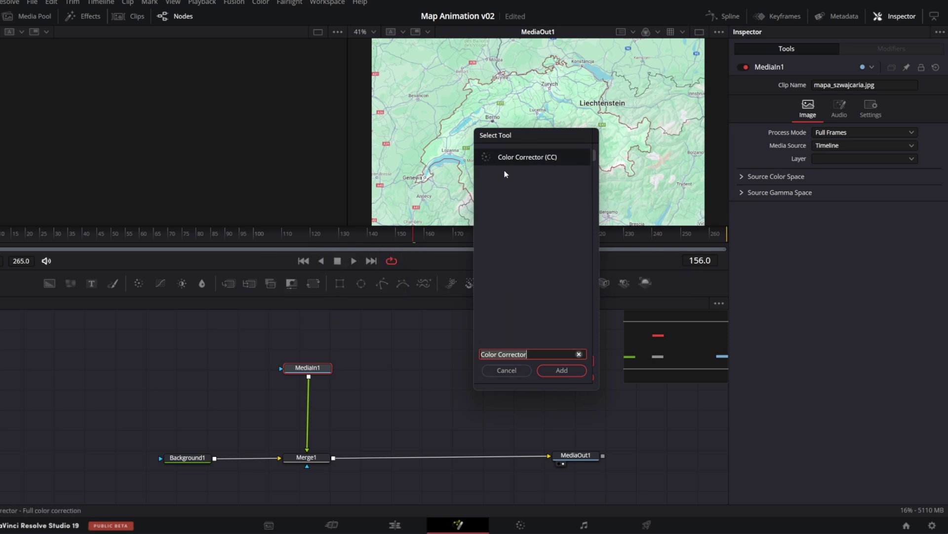
{"action": "left_click", "coordinate": [565, 371]}
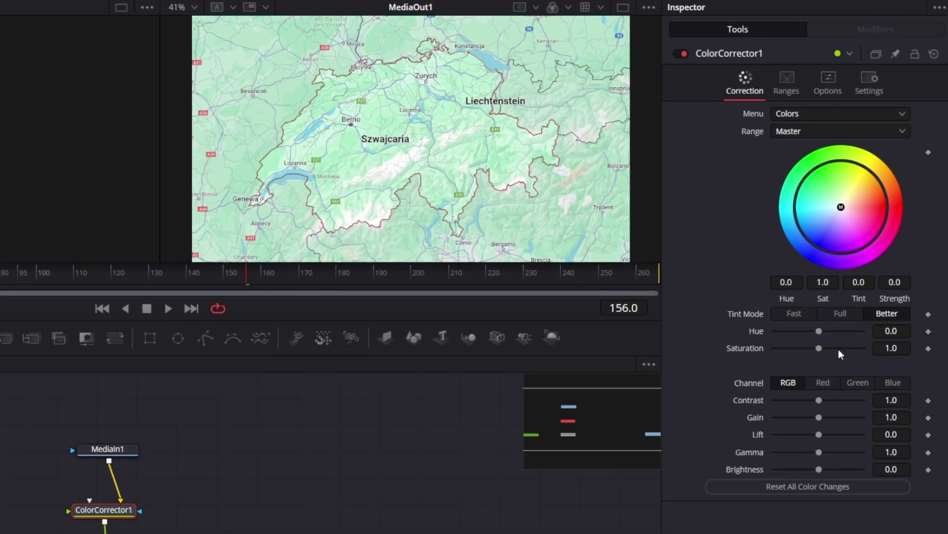
Set the color corrector's saturation to 0, contrast to 3.0, lift to -1.0 and brightness to -0.44.
{"action": "left_click_drag", "start_coordinate": [813, 359], "coordinate": [759, 360]}
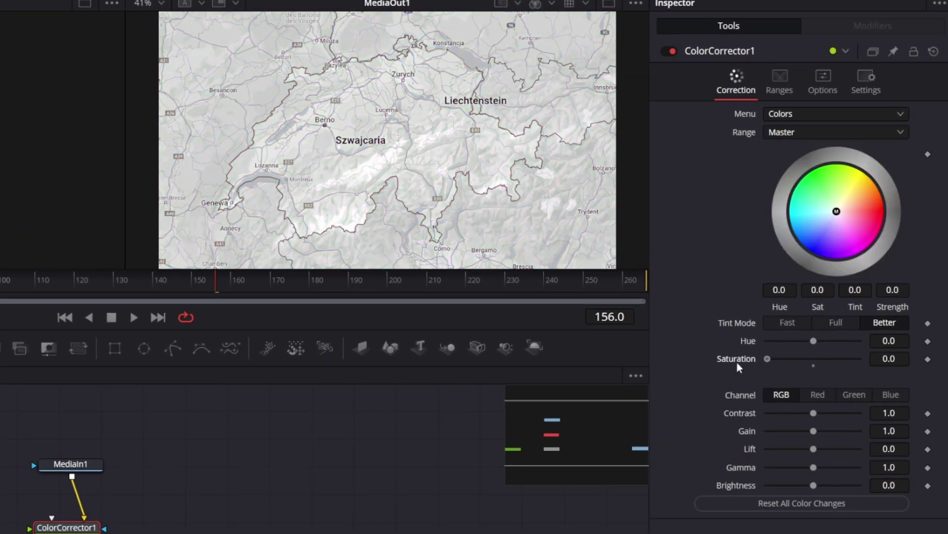
{"action": "left_click_drag", "start_coordinate": [814, 413], "coordinate": [899, 419]}
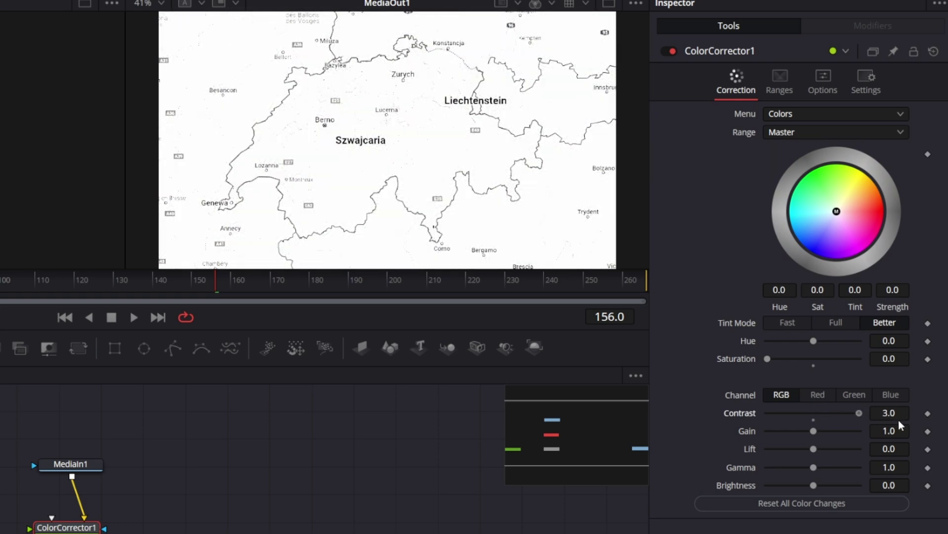
{"action": "left_click_drag", "start_coordinate": [814, 449], "coordinate": [771, 450]}
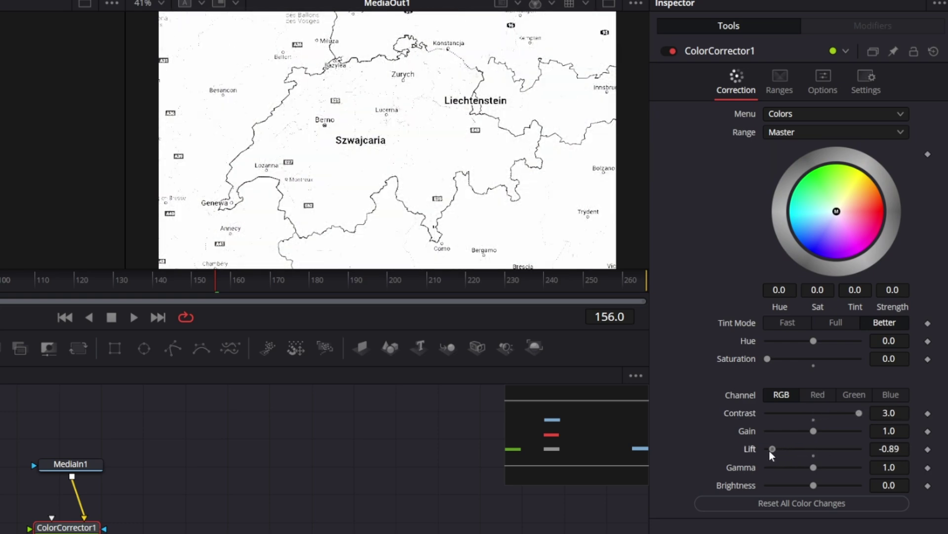
{"action": "left_click_drag", "start_coordinate": [813, 489], "coordinate": [794, 487]}
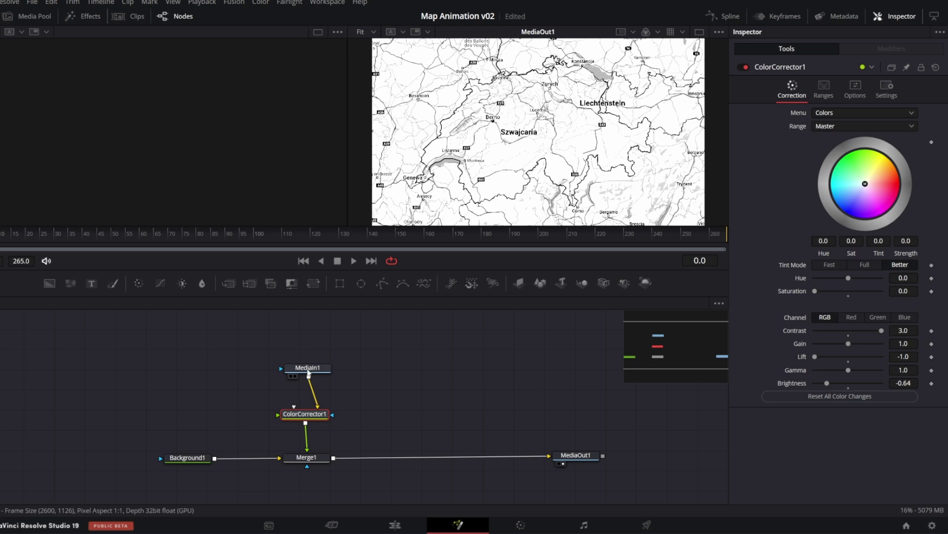
Preview MediaIn1 in each of the two viewers, and return MediaOut1 to the second viewer.
{"action": "left_click_drag", "start_coordinate": [308, 371], "coordinate": [295, 353]}
{"action": "key", "text": "1"}
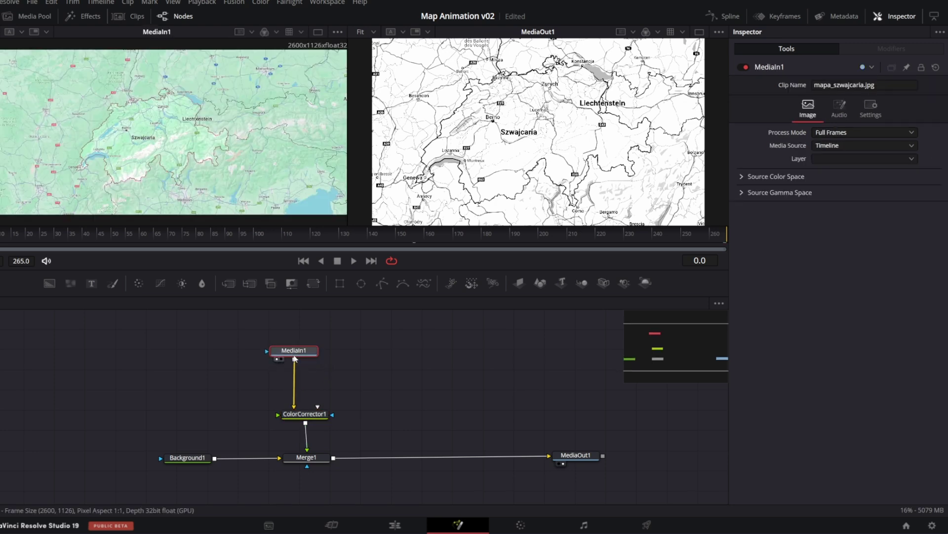
{"action": "key", "text": "1"}
{"action": "key", "text": "2"}
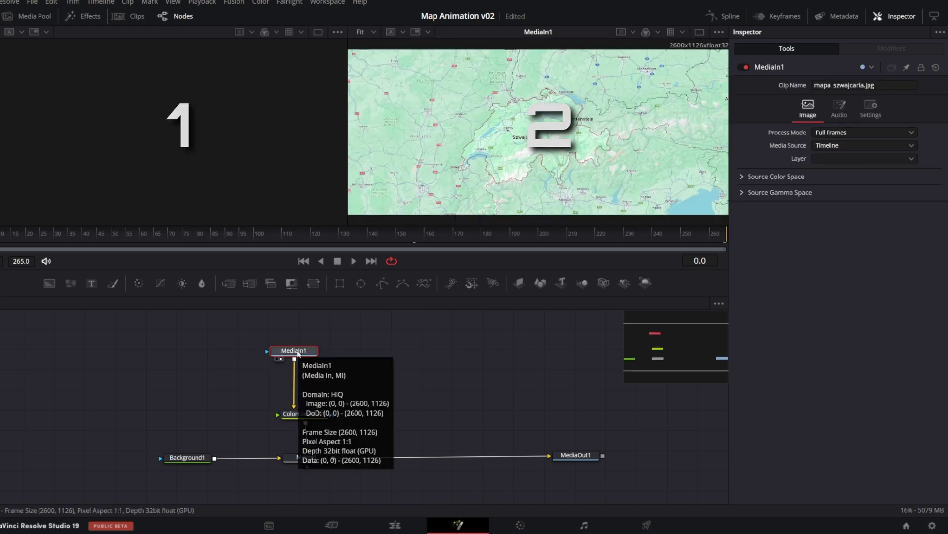
{"action": "key", "text": "2"}
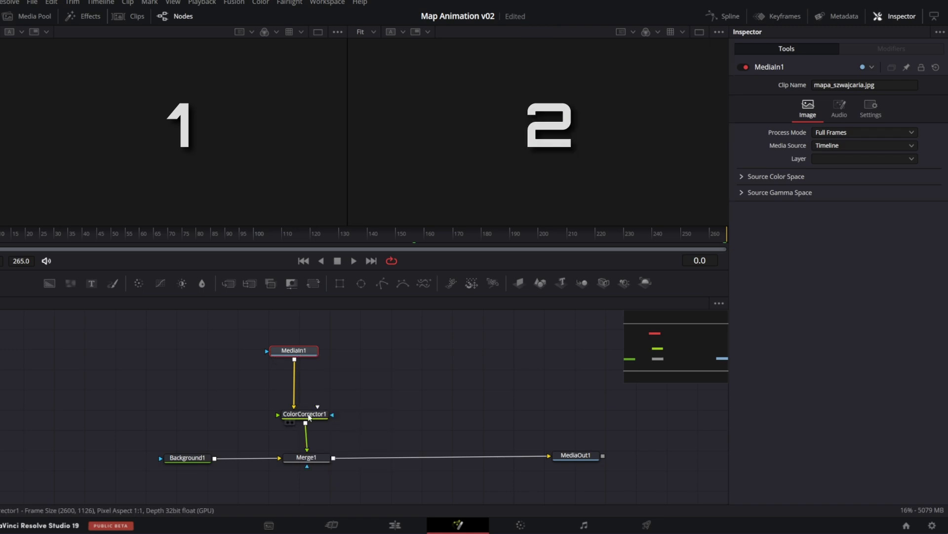
{"action": "left_click", "coordinate": [583, 457]}
{"action": "key", "text": "2"}
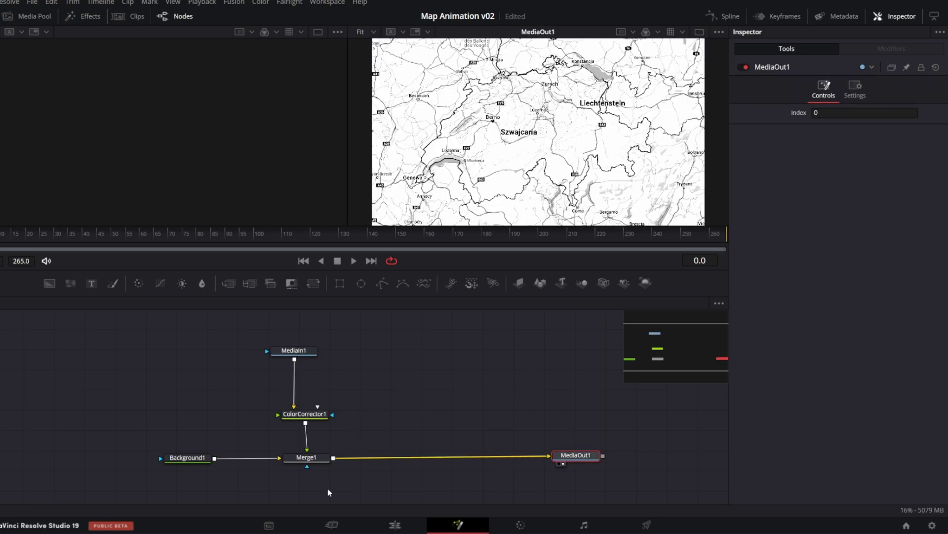
Insert a Luma Keyer (LKy) node between Merge1 and MediaOut1, spaced slightly away from Merge1.
{"action": "left_click", "coordinate": [307, 458]}
{"action": "key", "text": "shift+space"}
{"action": "type", "text": "luma"}
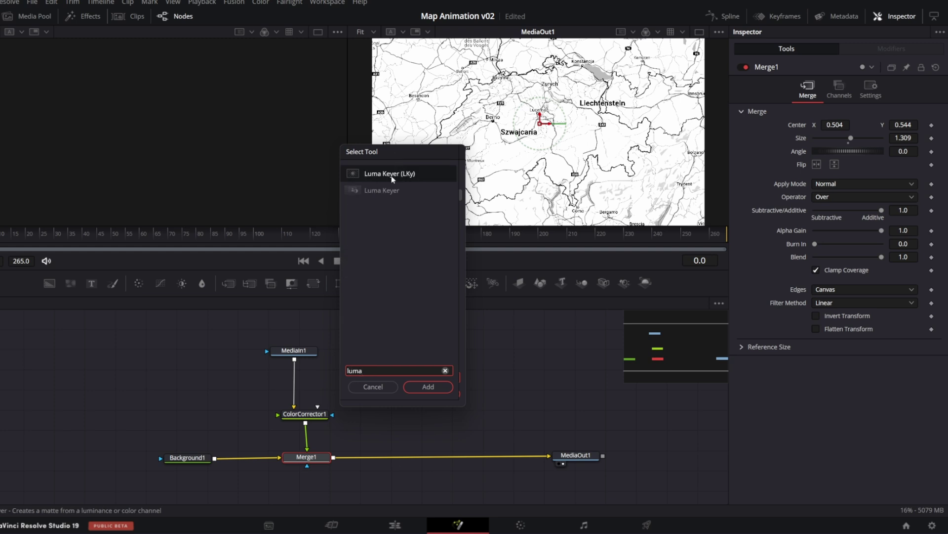
{"action": "left_click", "coordinate": [436, 387]}
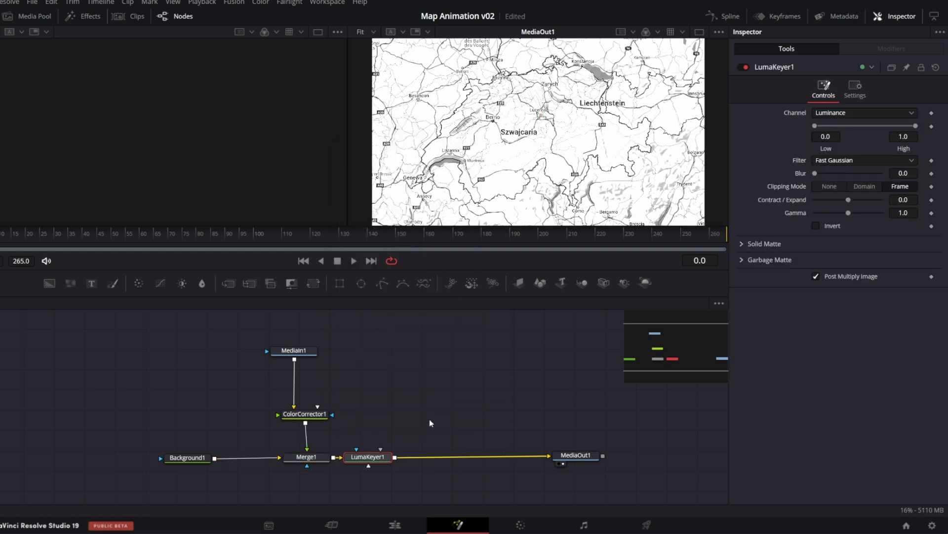
{"action": "left_click_drag", "start_coordinate": [371, 463], "coordinate": [393, 462]}
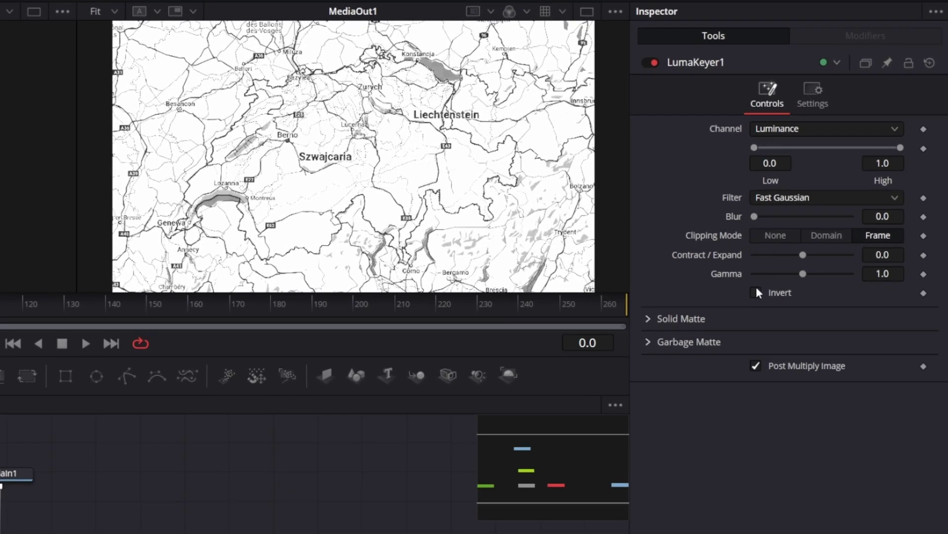
Invert the luma keyer's matte and set its Contract / Expand to -0.041.
{"action": "left_click", "coordinate": [815, 226]}
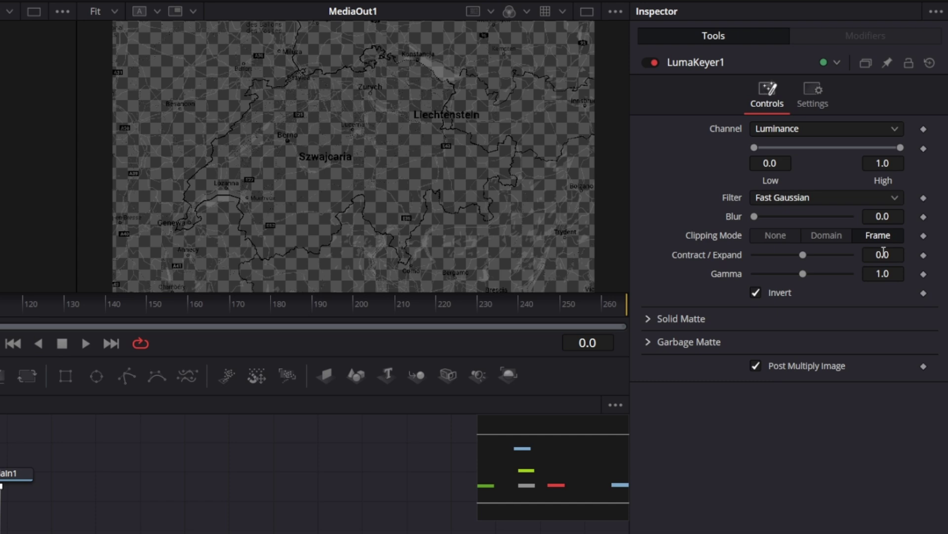
{"action": "mouse_move", "coordinate": [884, 253]}
{"action": "left_mouse_down"}
{"action": "mouse_move", "coordinate": [869, 253]}
{"action": "mouse_move", "coordinate": [890, 259]}
{"action": "left_mouse_up"}
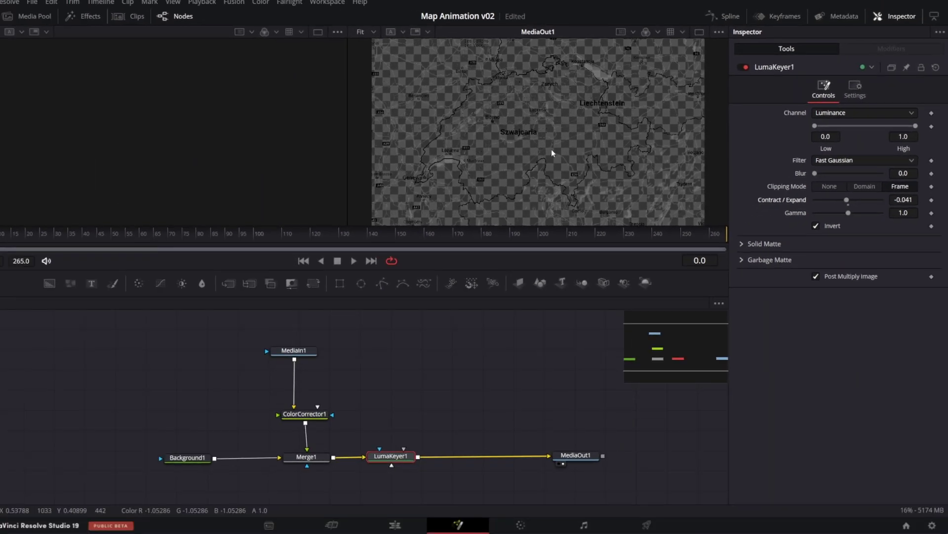
Duplicate the Background1 and Merge1 nodes, placing the background copy directly above the merge copy in the empty space above LumaKeyer1.
{"action": "key", "text": "ctrl+s"}
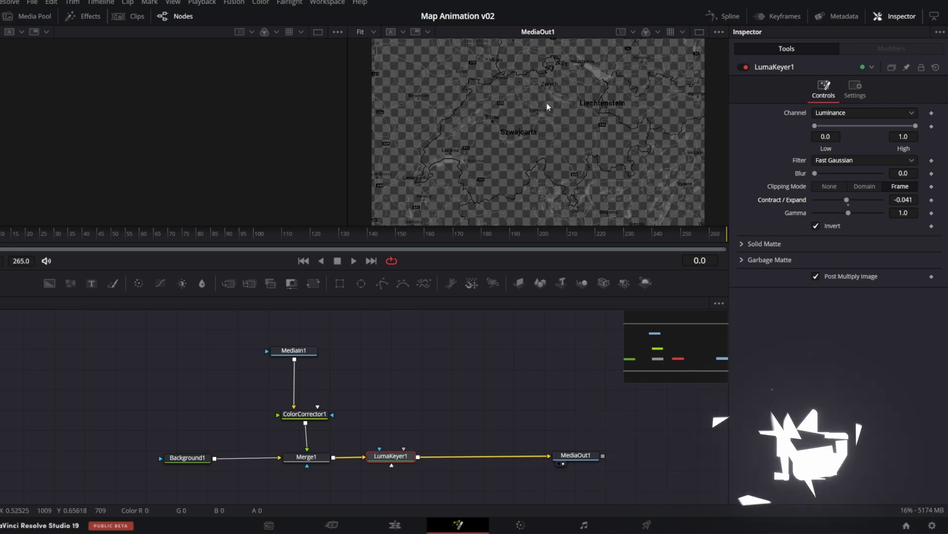
{"action": "left_click", "coordinate": [188, 457]}
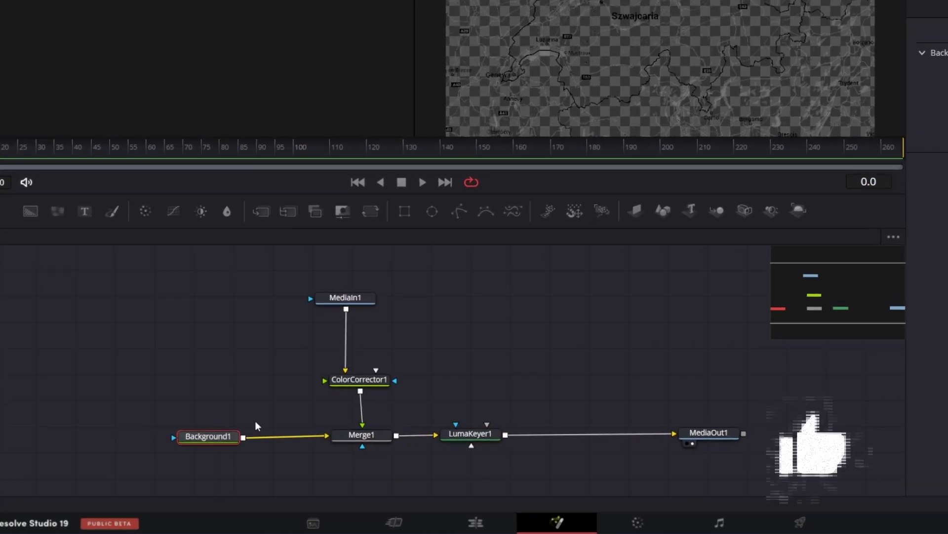
{"action": "key", "text": "ctrl+c"}
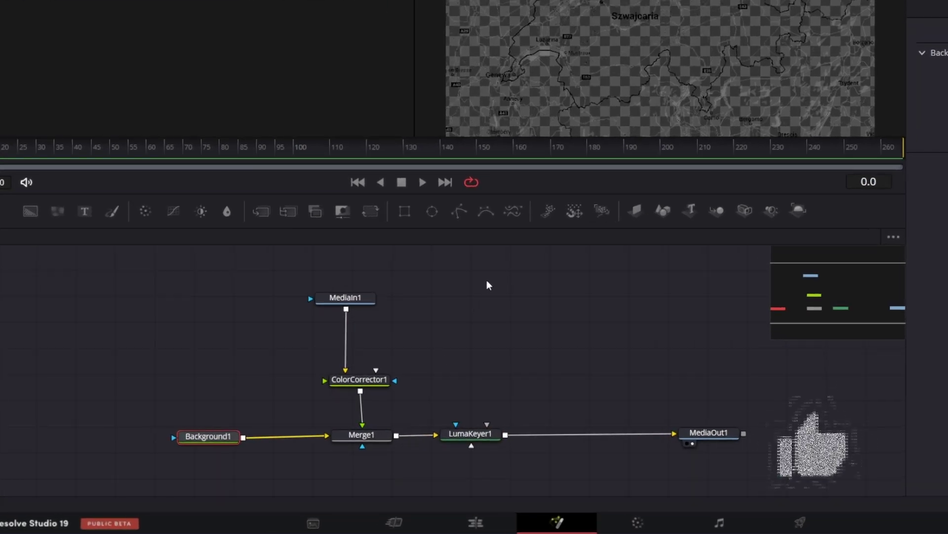
{"action": "key", "text": "ctrl+v"}
{"action": "left_click", "coordinate": [351, 434]}
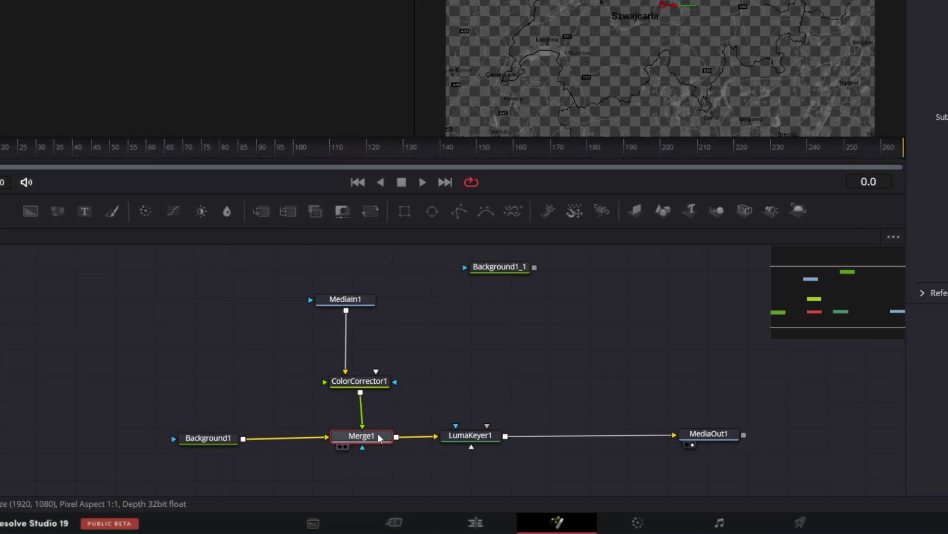
{"action": "key", "text": "ctrl+c"}
{"action": "key", "text": "ctrl+v"}
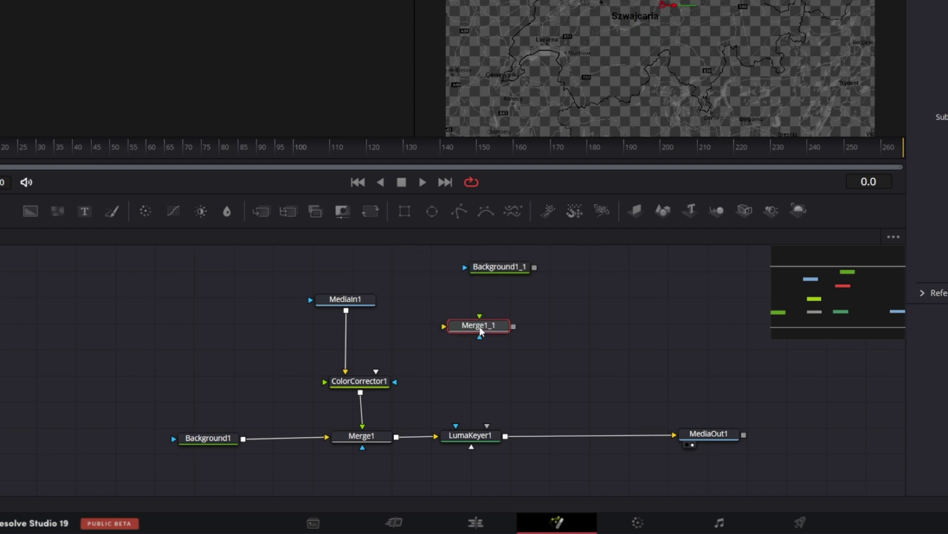
{"action": "left_click_drag", "start_coordinate": [482, 327], "coordinate": [491, 306]}
{"action": "left_click_drag", "start_coordinate": [481, 272], "coordinate": [477, 266]}
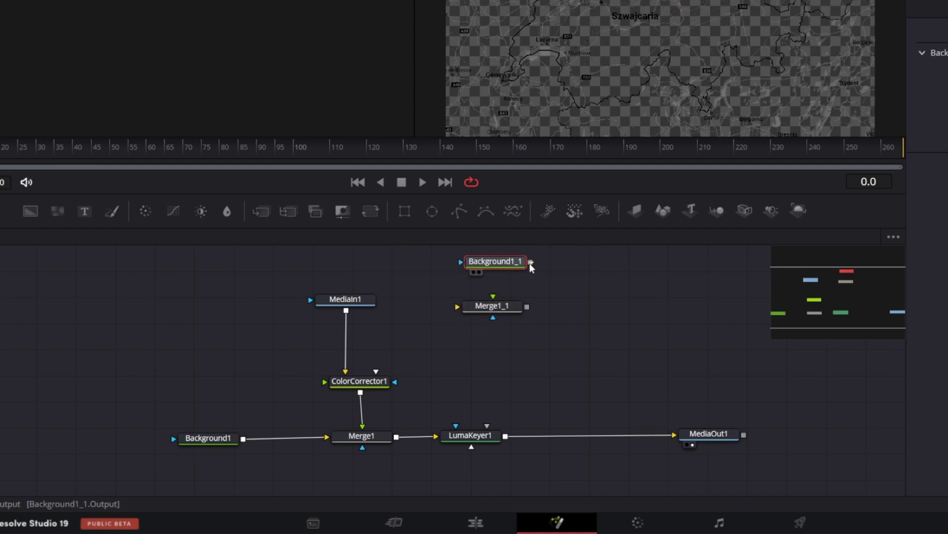
Connect Background1_1 as the background and MediaIn1 as the foreground of Merge1_1, and preview Merge1_1 in the first viewer.
{"action": "left_click_drag", "start_coordinate": [530, 262], "coordinate": [456, 307]}
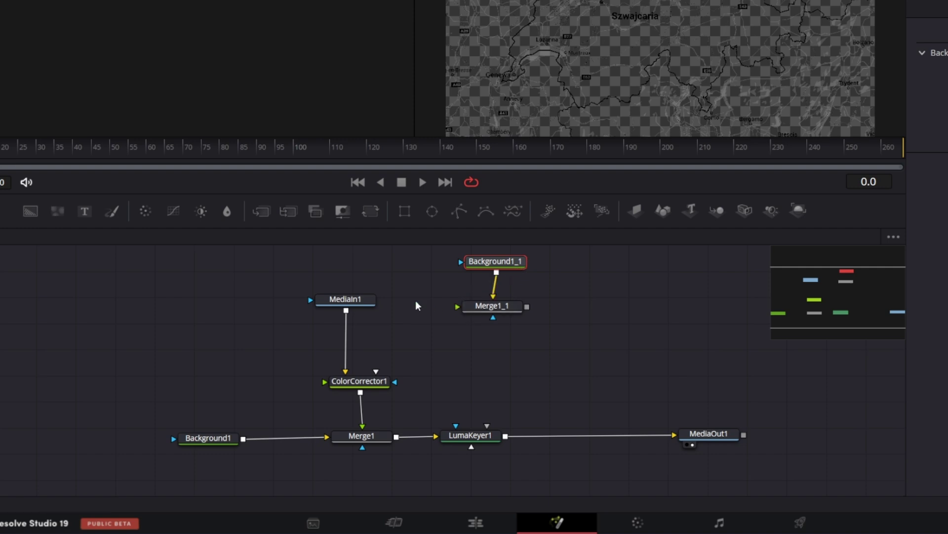
{"action": "left_click_drag", "start_coordinate": [347, 310], "coordinate": [458, 306]}
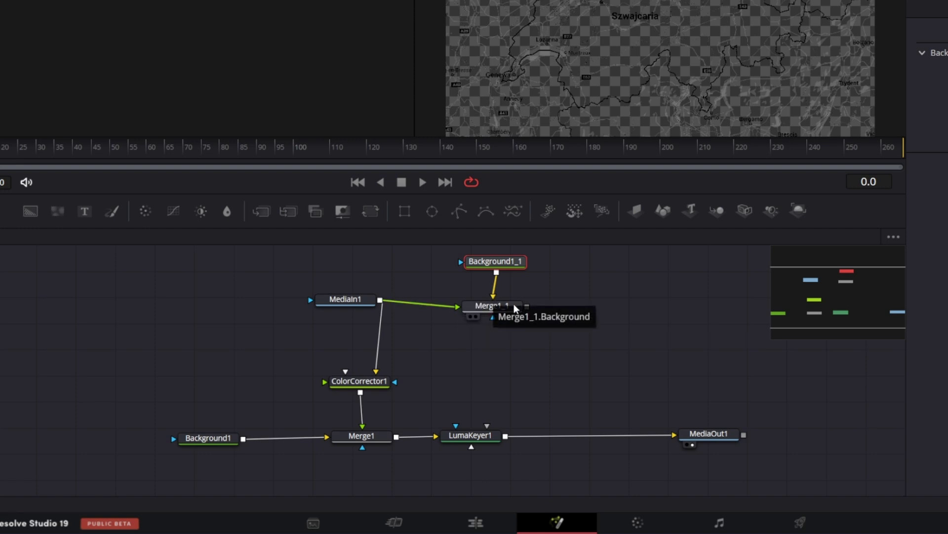
{"action": "left_click", "coordinate": [481, 306]}
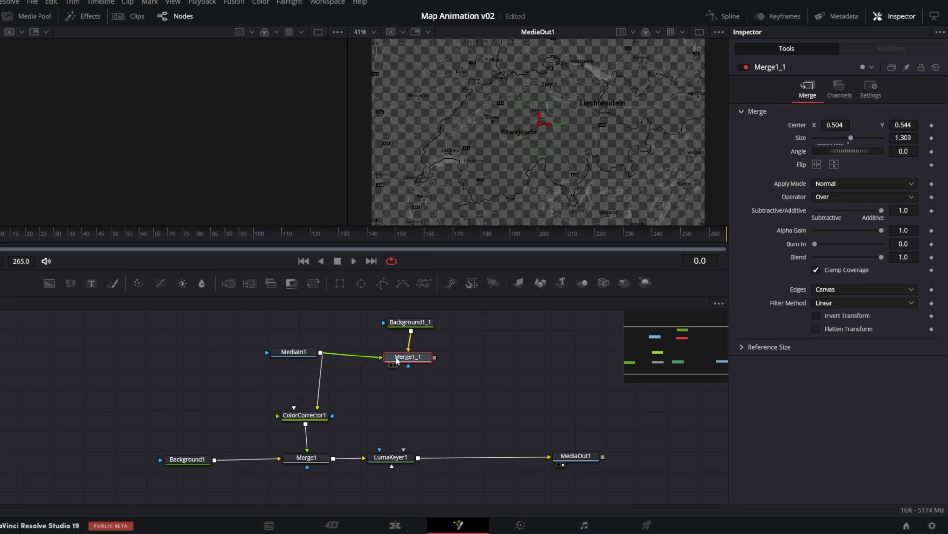
{"action": "key", "text": "1"}
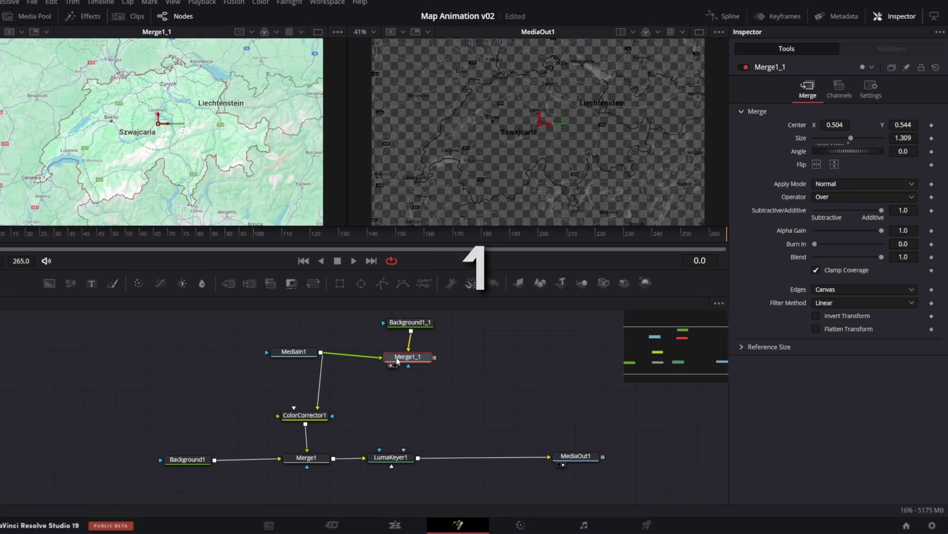
Add an unconnected Polygon node beside Merge1_1 for masking the map.
{"action": "left_click_drag", "start_coordinate": [667, 345], "coordinate": [681, 346]}
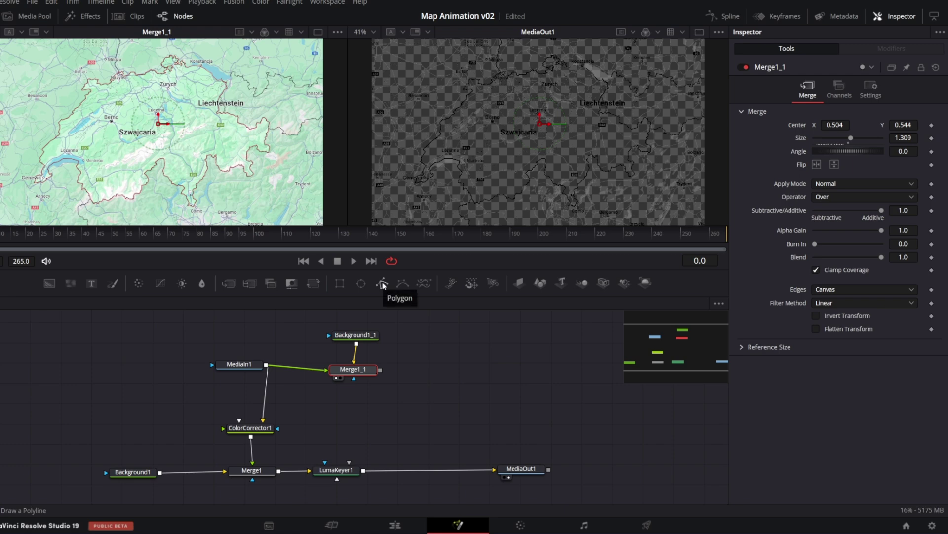
{"action": "left_click_drag", "start_coordinate": [382, 283], "coordinate": [437, 356]}
{"action": "scroll", "coordinate": [178, 164], "scroll_direction": "up", "scroll_amount": 6}
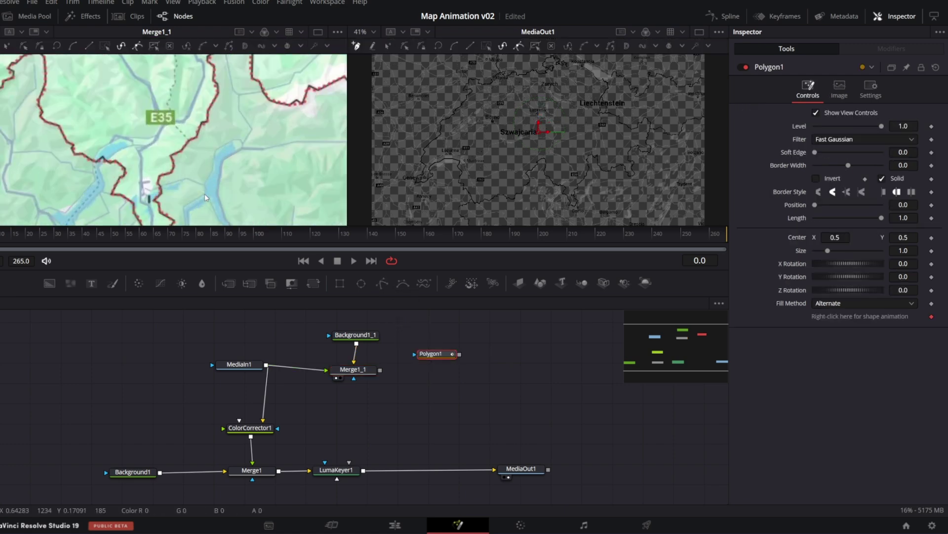
Trace Switzerland's border on the map with polygon points, starting beside the E35 label, and connect the polygon to the merge copy's mask input.
{"action": "left_click", "coordinate": [173, 165]}
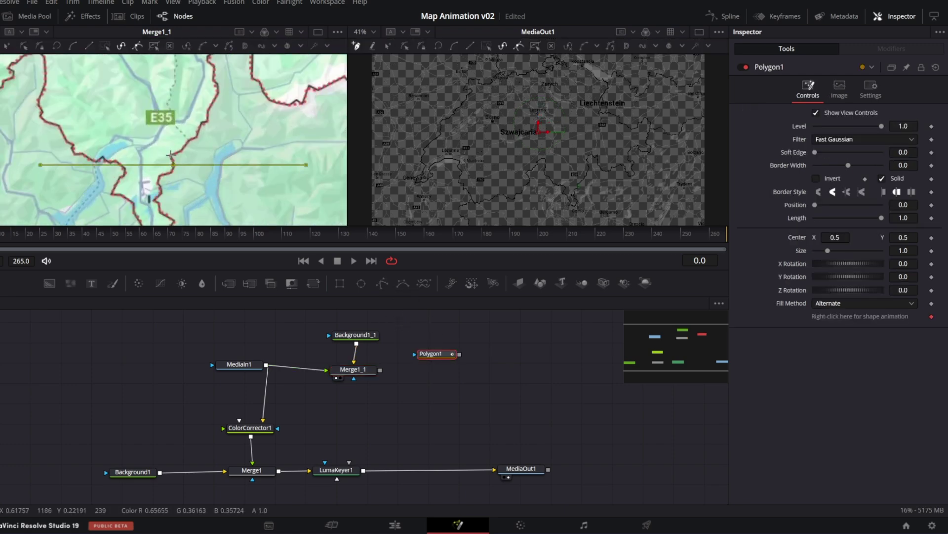
{"action": "left_click", "coordinate": [172, 156]}
{"action": "left_click", "coordinate": [187, 138]}
{"action": "left_click", "coordinate": [196, 138]}
{"action": "left_click", "coordinate": [201, 122]}
{"action": "left_click", "coordinate": [218, 90]}
{"action": "left_click", "coordinate": [212, 67]}
{"action": "scroll", "coordinate": [213, 69], "scroll_direction": "up", "scroll_amount": 3}
{"action": "left_click", "coordinate": [212, 118]}
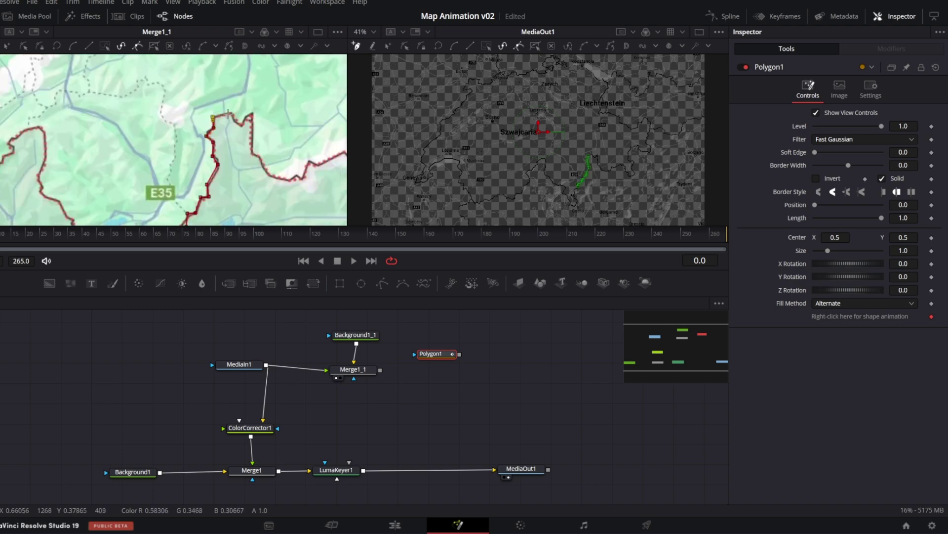
{"action": "left_click", "coordinate": [232, 113]}
{"action": "left_click", "coordinate": [242, 124]}
{"action": "left_click", "coordinate": [252, 113]}
{"action": "left_click", "coordinate": [252, 147]}
{"action": "left_click", "coordinate": [270, 174]}
{"action": "left_click", "coordinate": [300, 177]}
{"action": "left_click", "coordinate": [314, 164]}
{"action": "scroll", "coordinate": [250, 151], "scroll_direction": "down", "scroll_amount": 5}
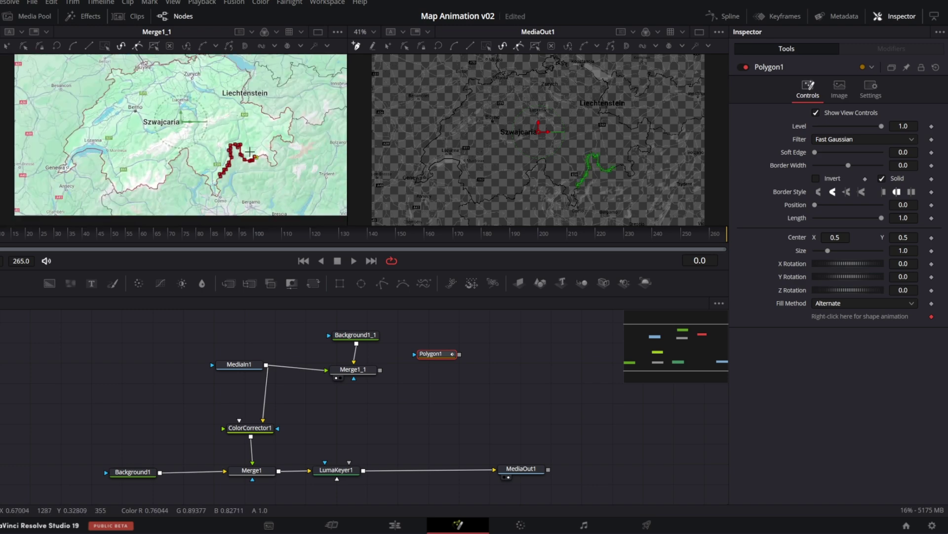
{"action": "scroll", "coordinate": [267, 159], "scroll_direction": "up", "scroll_amount": 5}
{"action": "left_click", "coordinate": [223, 116]}
{"action": "left_click", "coordinate": [235, 123]}
{"action": "left_click", "coordinate": [246, 141]}
{"action": "left_click", "coordinate": [247, 158]}
{"action": "left_click", "coordinate": [267, 181]}
{"action": "left_click", "coordinate": [289, 186]}
{"action": "scroll", "coordinate": [289, 186], "scroll_direction": "down", "scroll_amount": 6}
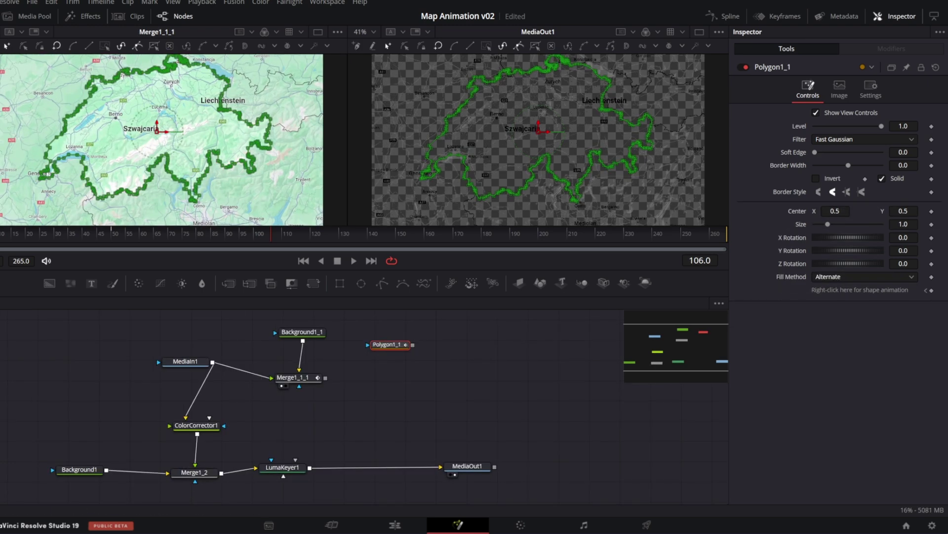
{"action": "left_click_drag", "start_coordinate": [387, 344], "coordinate": [293, 370]}
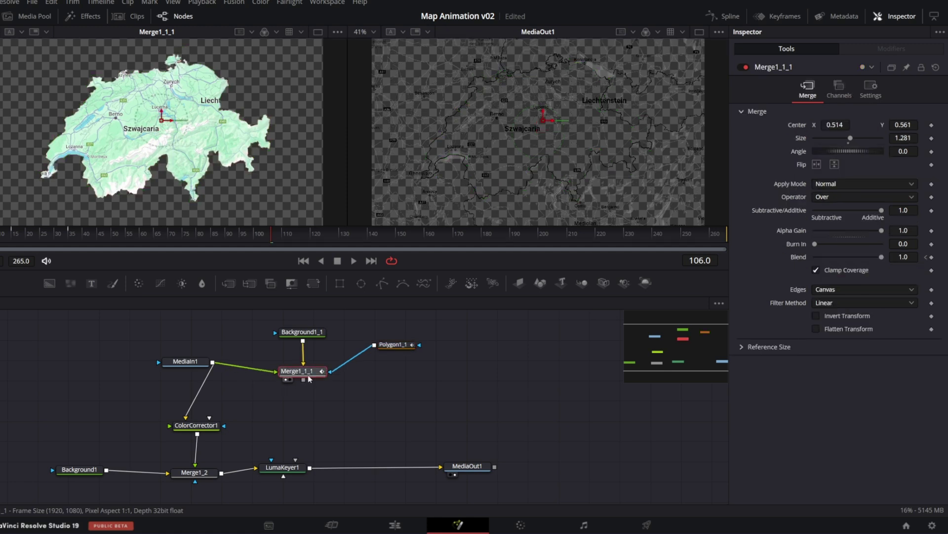
Add a Drop Shadow node after Merge1_1_1, place it below that merge, and disable it.
{"action": "key", "text": "shift+space"}
{"action": "type", "text": "drop"}
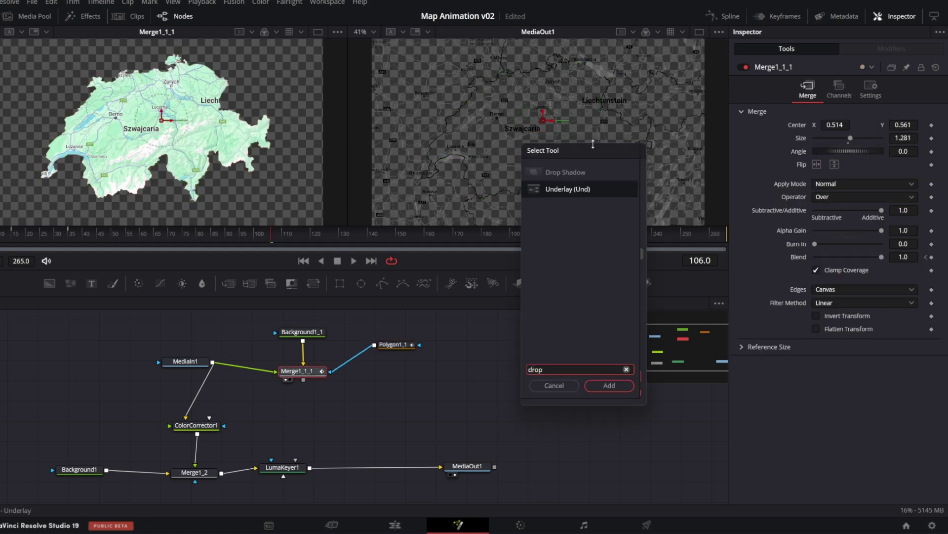
{"action": "left_click", "coordinate": [574, 172]}
{"action": "left_click", "coordinate": [609, 385]}
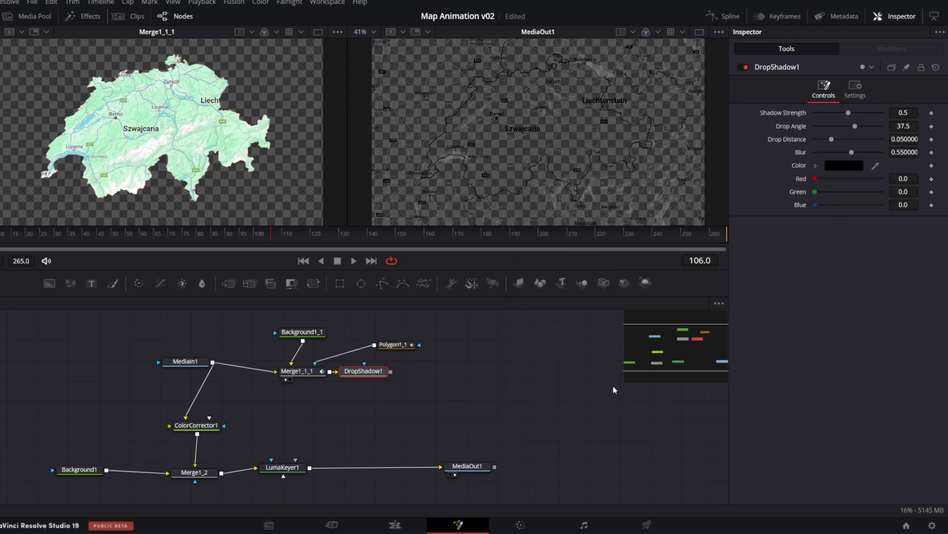
{"action": "left_click_drag", "start_coordinate": [341, 374], "coordinate": [312, 403]}
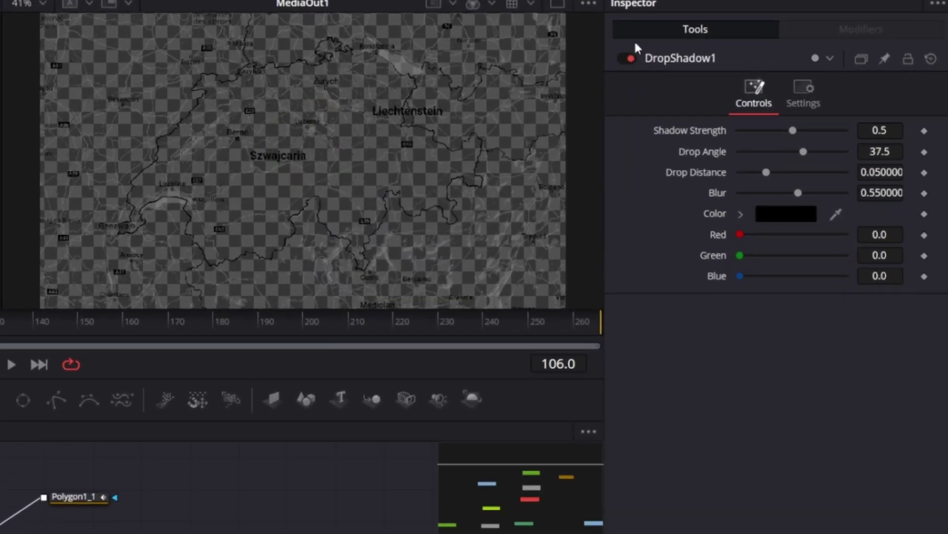
{"action": "left_click", "coordinate": [646, 60]}
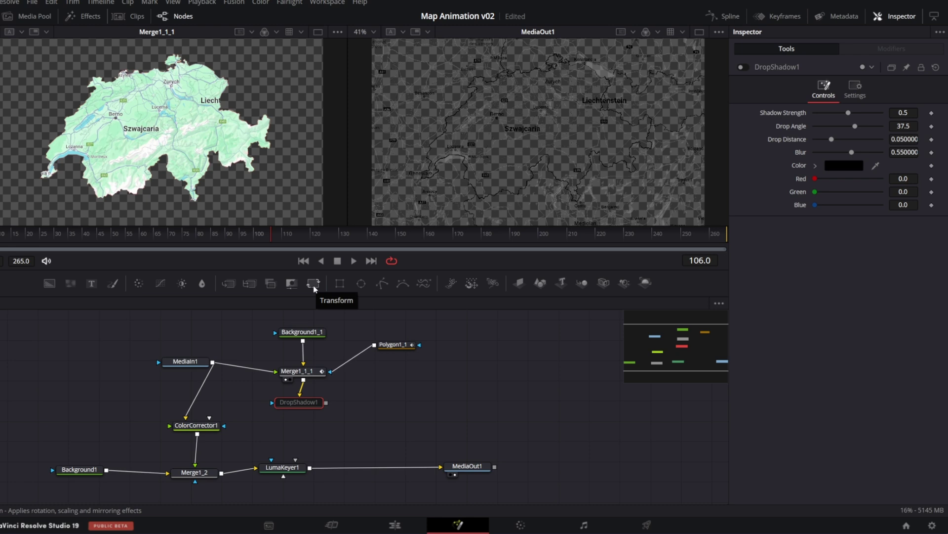
Add a Transform node after DropShadow1 and merge its output over LumaKeyer1 ahead of MediaOut1, spacing the luma keyer from the new merge.
{"action": "left_click", "coordinate": [313, 283]}
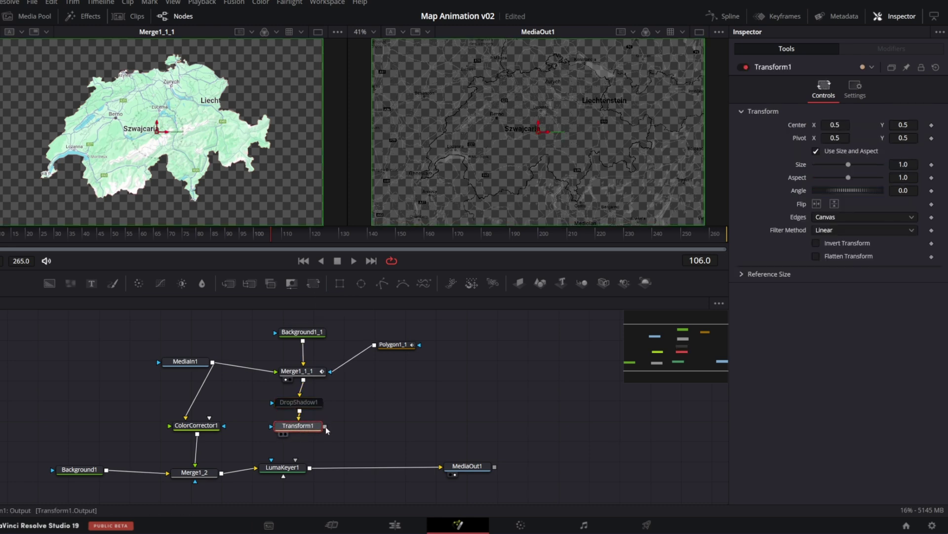
{"action": "left_click_drag", "start_coordinate": [325, 426], "coordinate": [356, 438]}
{"action": "left_click_drag", "start_coordinate": [324, 465], "coordinate": [439, 467]}
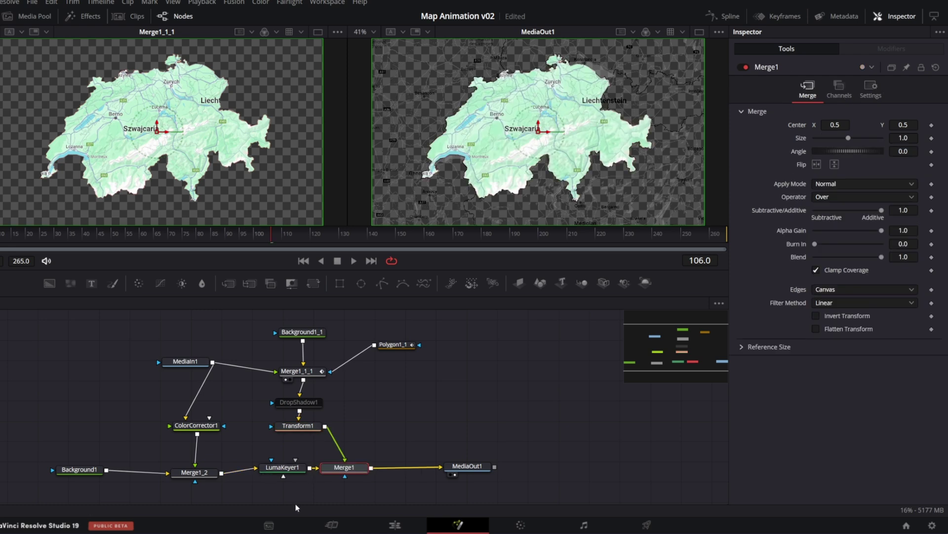
{"action": "left_click_drag", "start_coordinate": [284, 473], "coordinate": [276, 477]}
{"action": "left_click", "coordinate": [275, 475]}
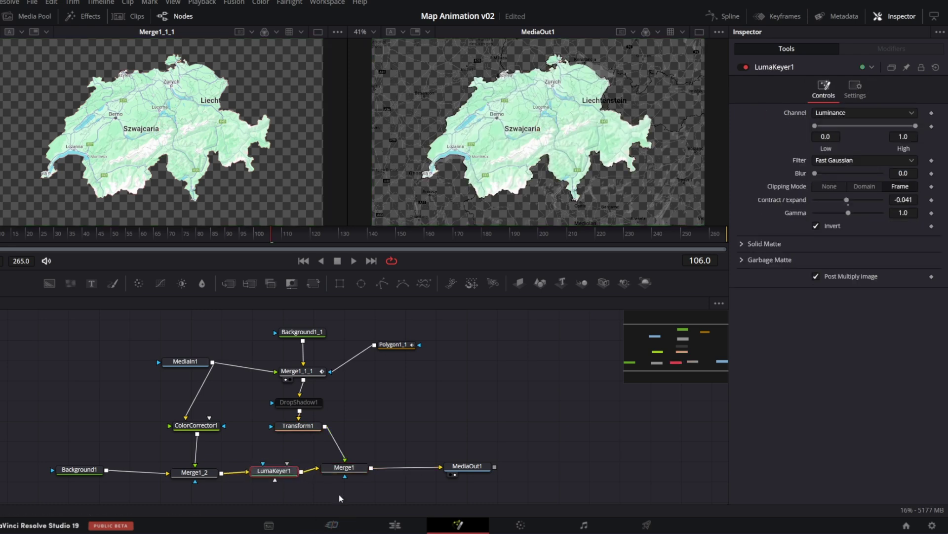
Move Merge1_1_1 slightly up and keyframe its Blend at 0.0 on frame 15.
{"action": "left_click_drag", "start_coordinate": [316, 373], "coordinate": [314, 374]}
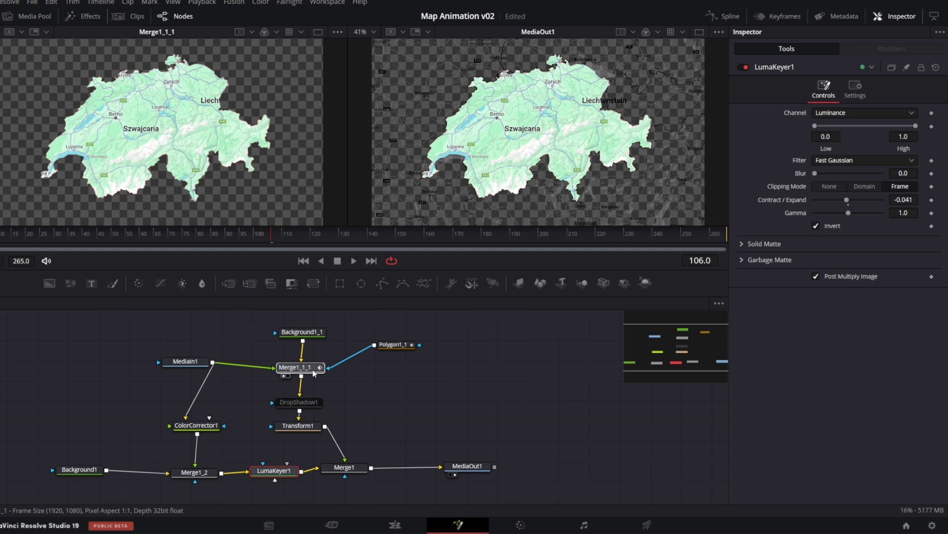
{"action": "left_click_drag", "start_coordinate": [314, 373], "coordinate": [314, 371]}
{"action": "left_click", "coordinate": [13, 235]}
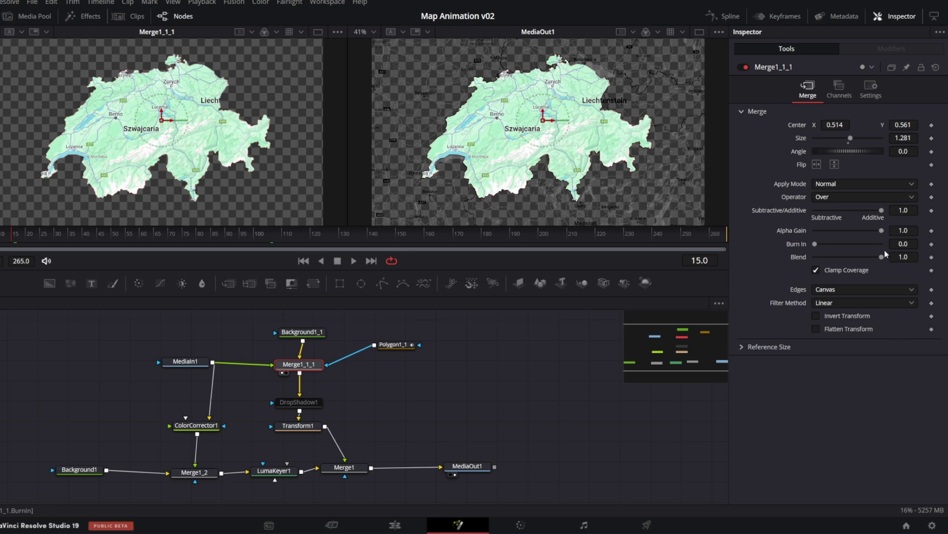
{"action": "left_click", "coordinate": [932, 257]}
{"action": "left_click_drag", "start_coordinate": [882, 258], "coordinate": [813, 258]}
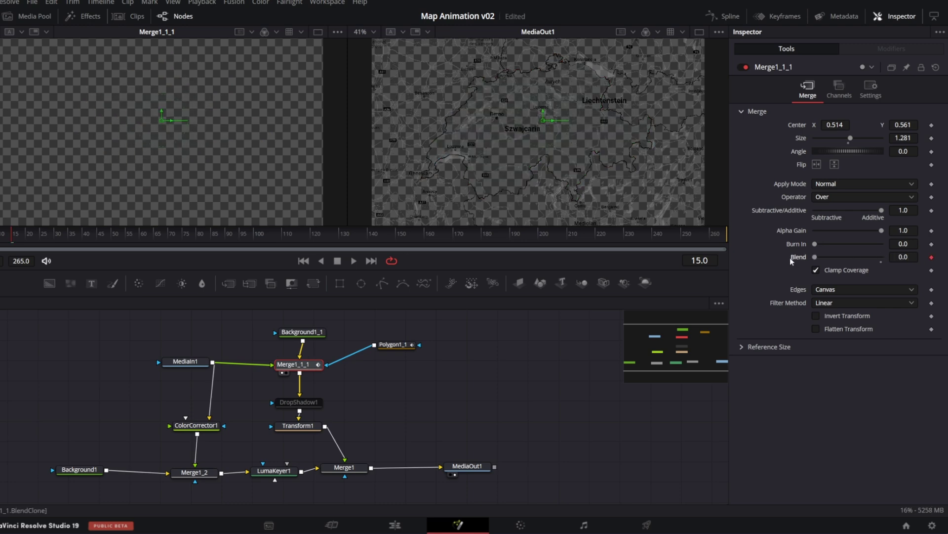
Advance 20 frames to frame 35 and keyframe Merge1_1_1's Blend at 1.0.
{"action": "left_click", "coordinate": [710, 260]}
{"action": "type", "text": "+20"}
{"action": "key", "text": "Return"}
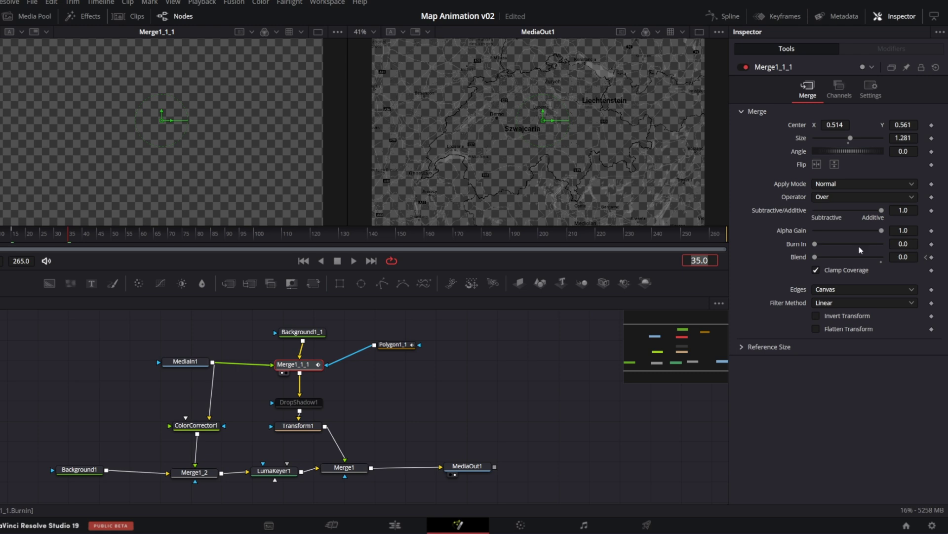
{"action": "left_click", "coordinate": [816, 257]}
{"action": "left_click_drag", "start_coordinate": [816, 256], "coordinate": [898, 262]}
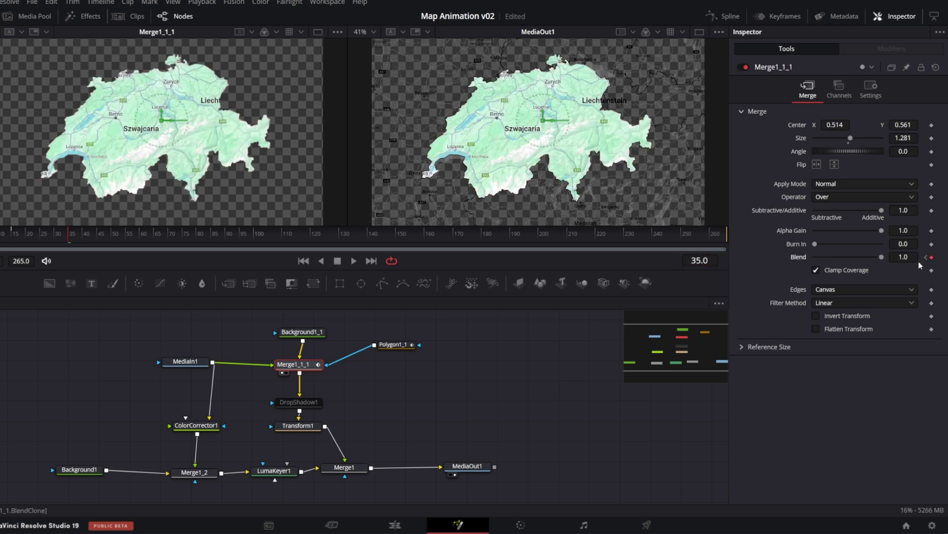
Play the composition from near its start to check the fade-in of the cut-out map.
{"action": "left_click", "coordinate": [2, 239]}
{"action": "key", "text": "space"}
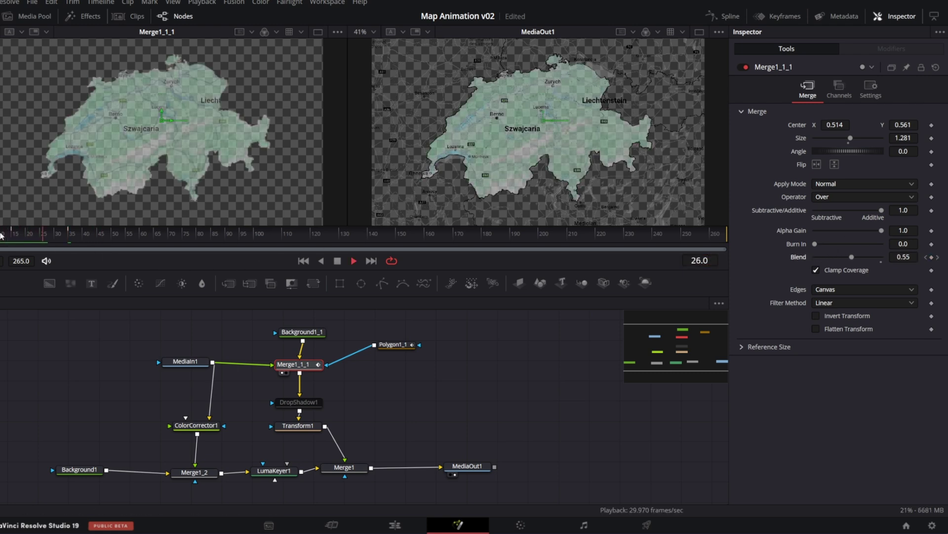
{"action": "key", "text": "space"}
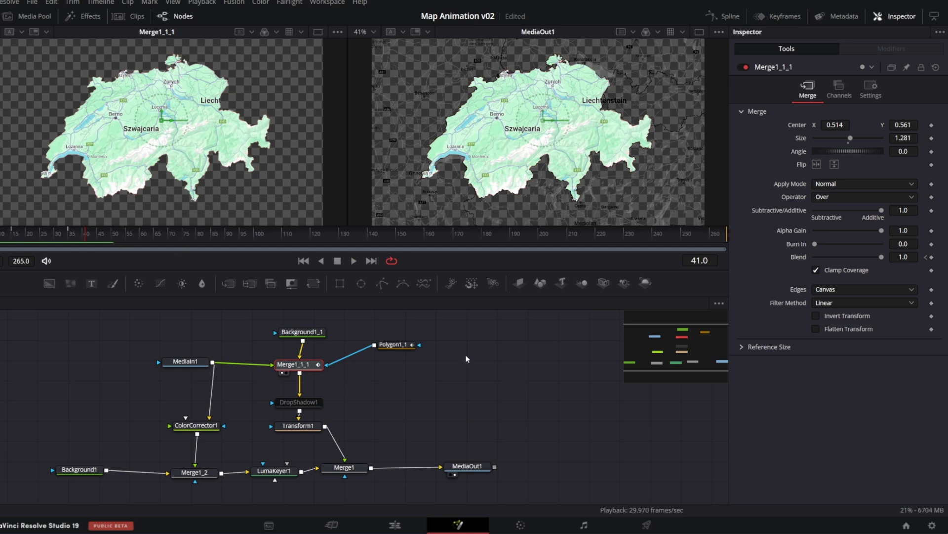
Display Merge1_1_1's Blend curve in the spline editor and smooth both of its keyframes for an eased fade-in.
{"action": "left_click", "coordinate": [731, 17]}
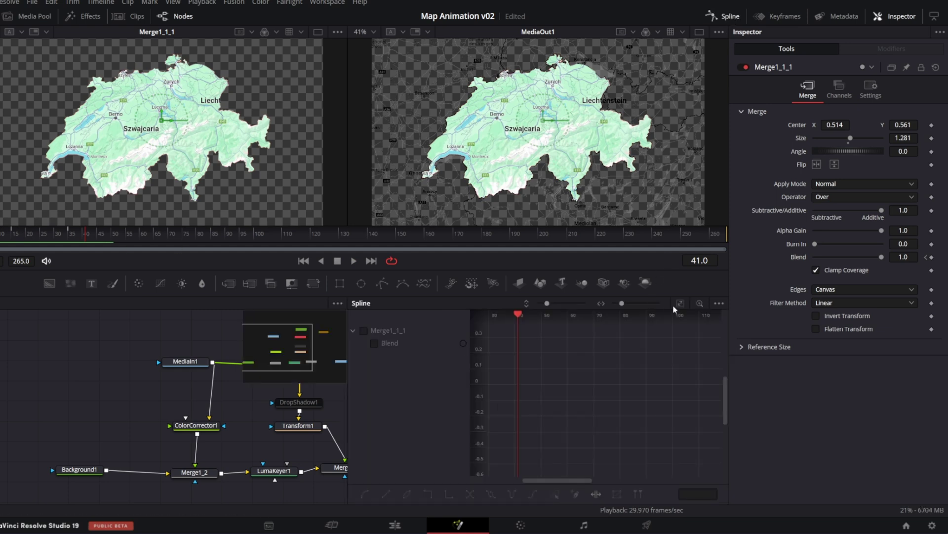
{"action": "left_click", "coordinate": [719, 303]}
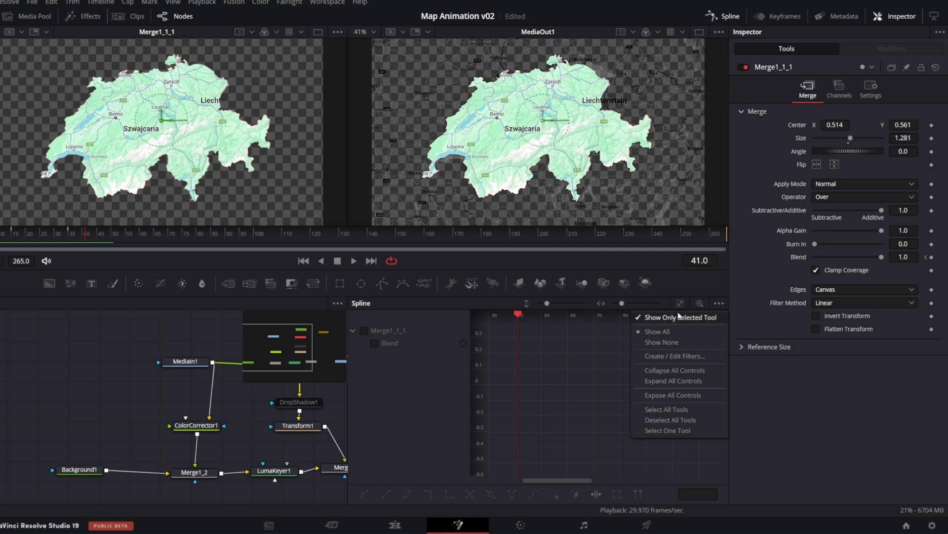
{"action": "left_click", "coordinate": [690, 287]}
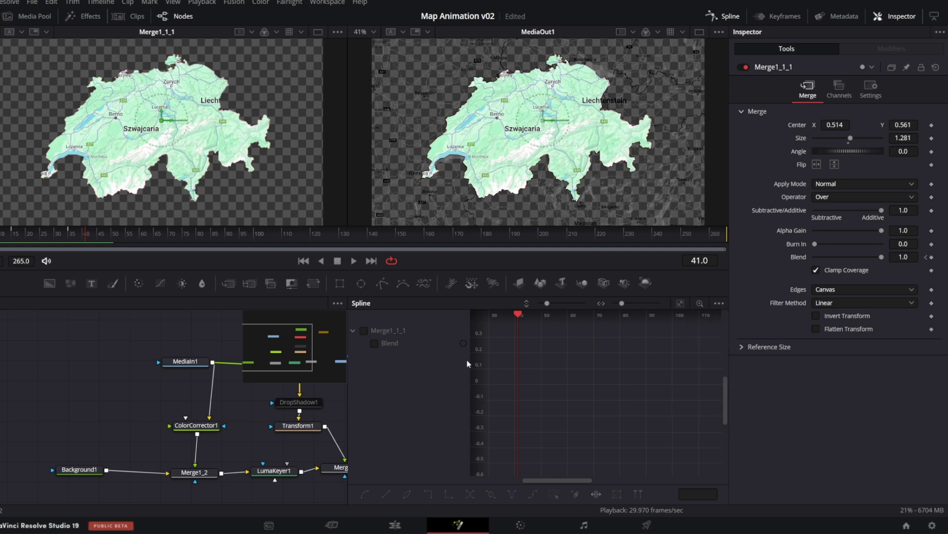
{"action": "left_click", "coordinate": [374, 343]}
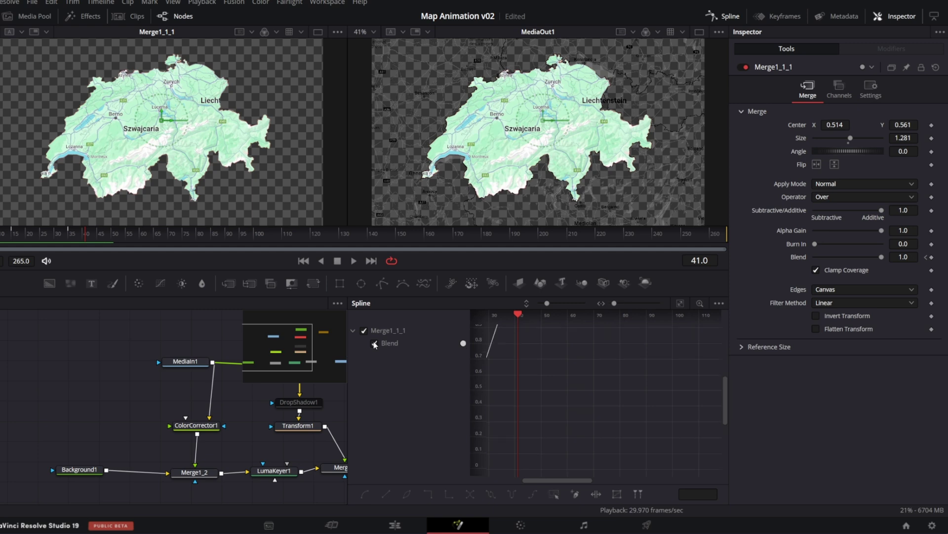
{"action": "left_click", "coordinate": [680, 304]}
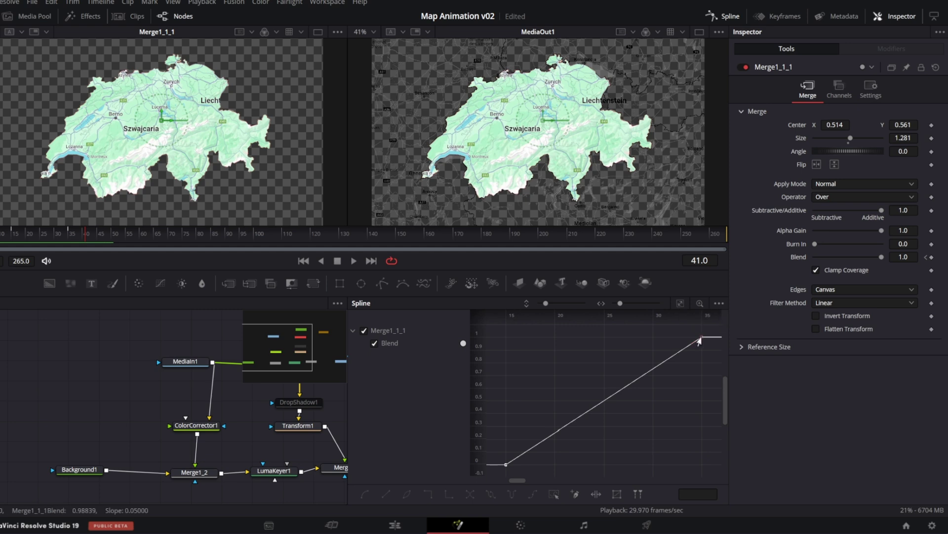
{"action": "left_click_drag", "start_coordinate": [710, 329], "coordinate": [506, 468]}
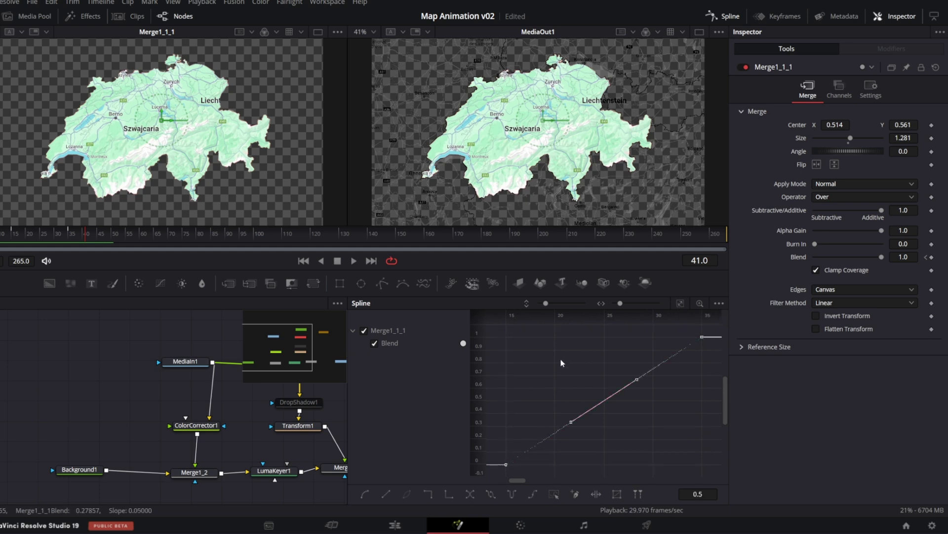
{"action": "key", "text": "s"}
{"action": "left_click", "coordinate": [724, 16]}
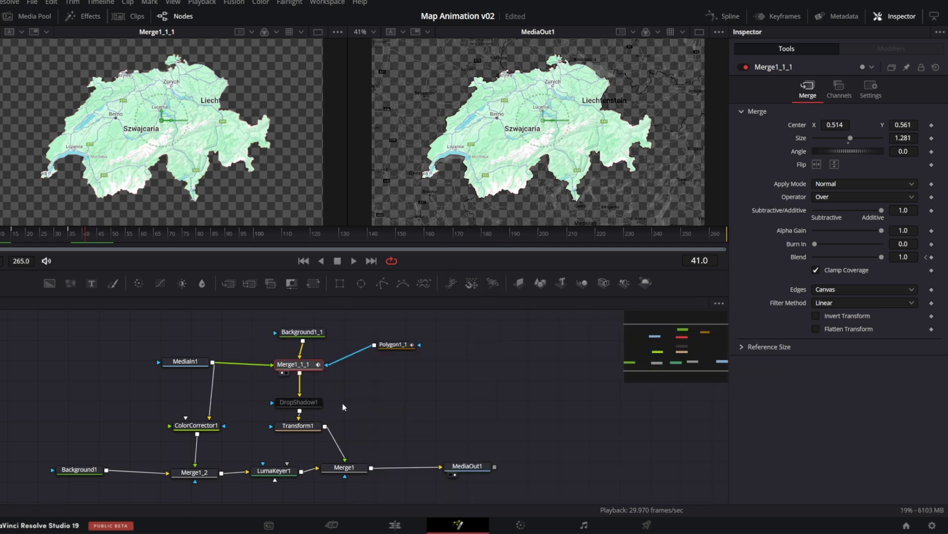
Enable DropShadow1 and keyframe its Blend at 0.0 on frame 30.
{"action": "left_click_drag", "start_coordinate": [311, 404], "coordinate": [312, 401]}
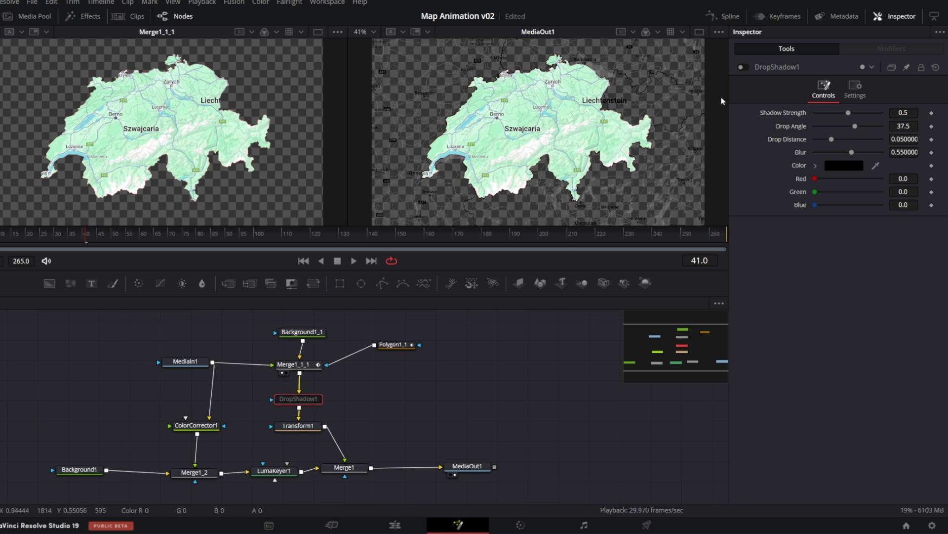
{"action": "left_click", "coordinate": [743, 67]}
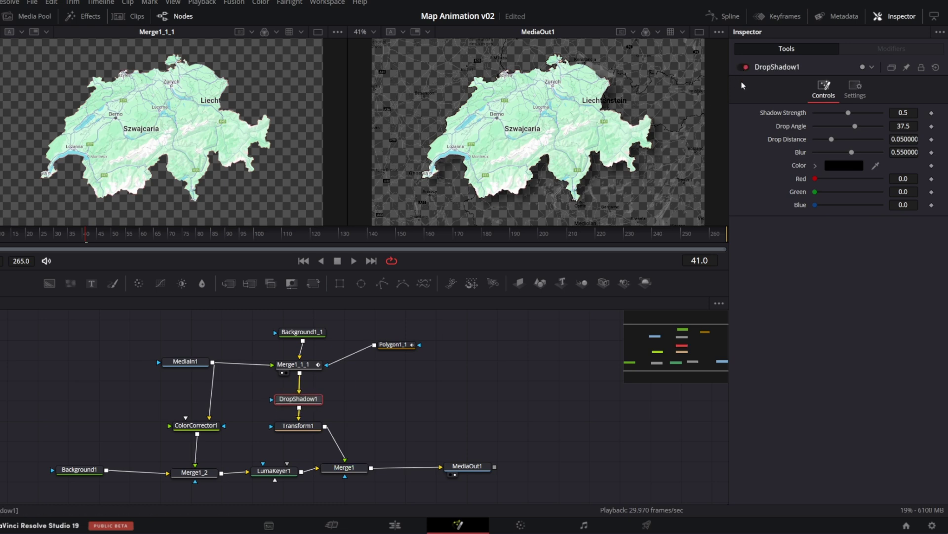
{"action": "left_click", "coordinate": [856, 91]}
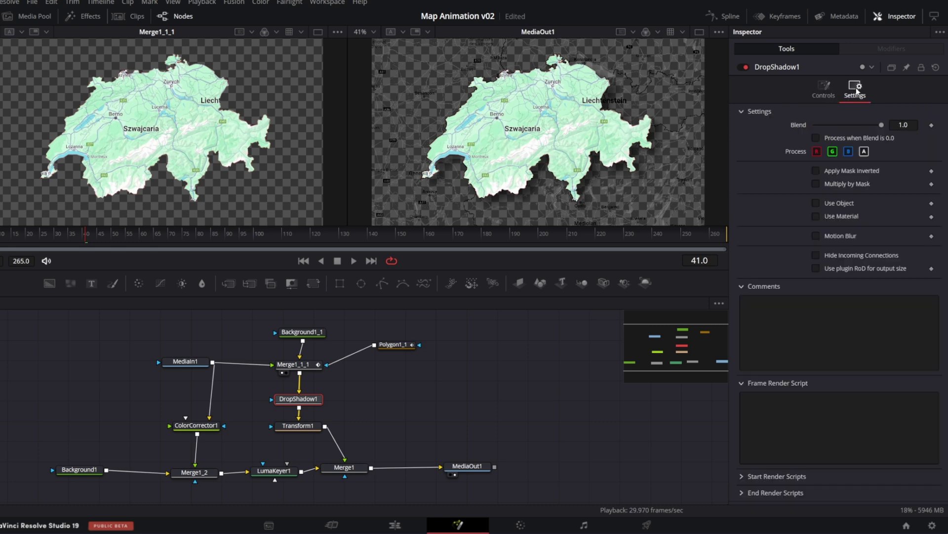
{"action": "left_click", "coordinate": [55, 238]}
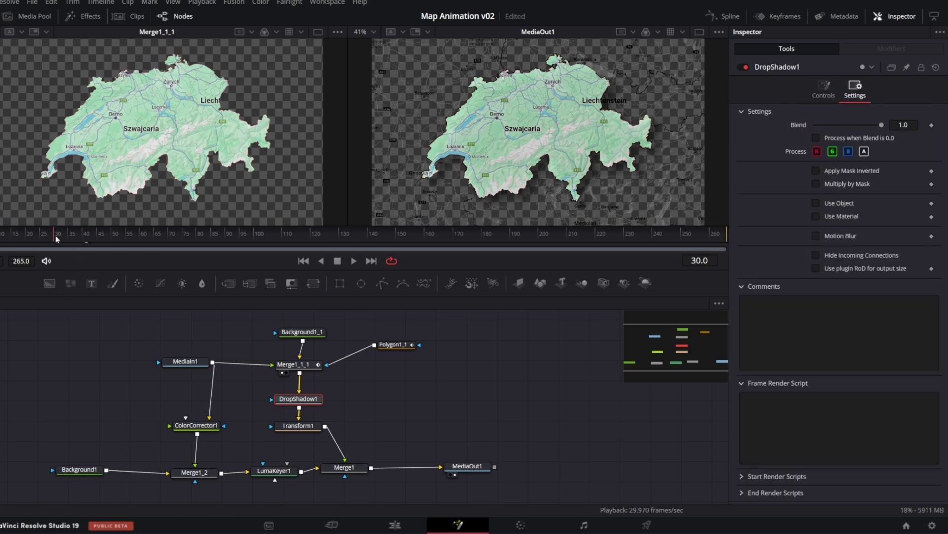
{"action": "left_click", "coordinate": [931, 125]}
{"action": "left_click_drag", "start_coordinate": [881, 129], "coordinate": [813, 129]}
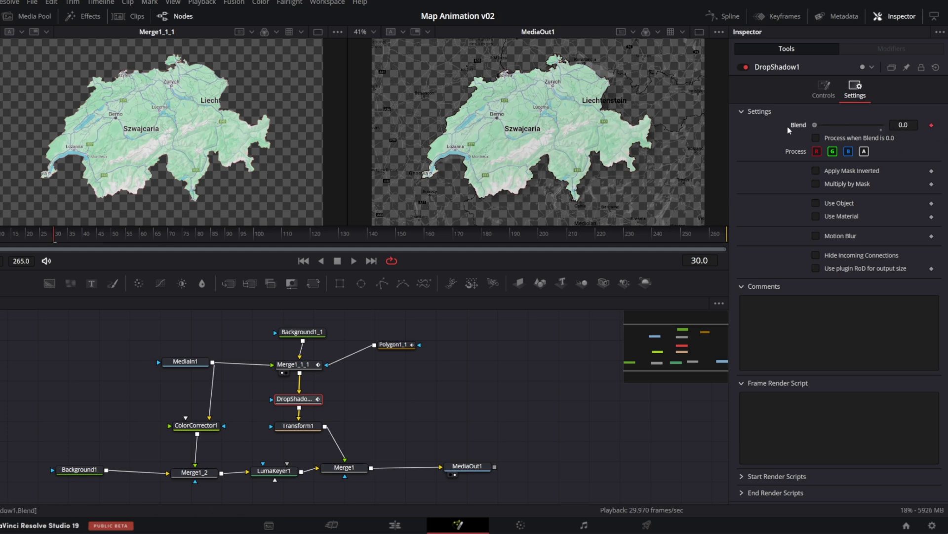
Advance 20 frames to frame 50 and keyframe DropShadow1's Blend at 1.0.
{"action": "left_click", "coordinate": [711, 257]}
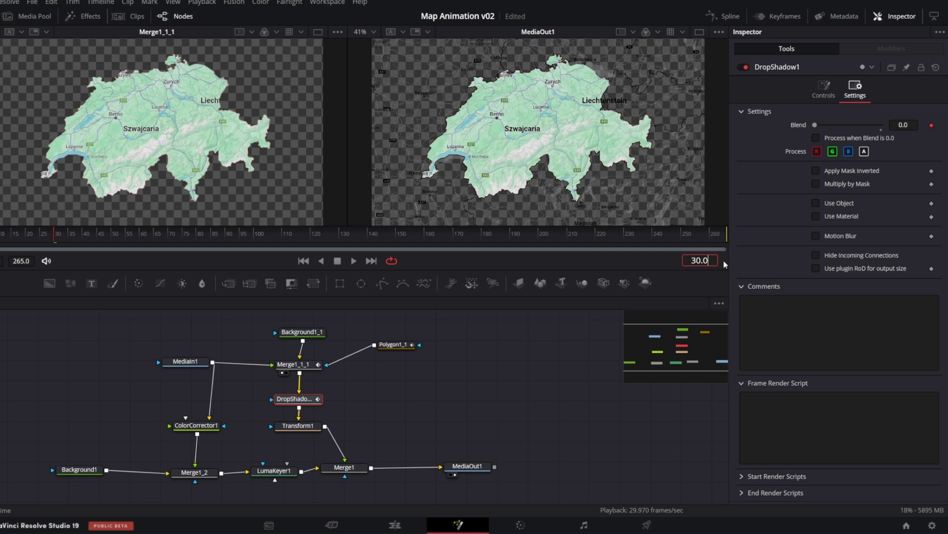
{"action": "type", "text": "+20"}
{"action": "key", "text": "Return"}
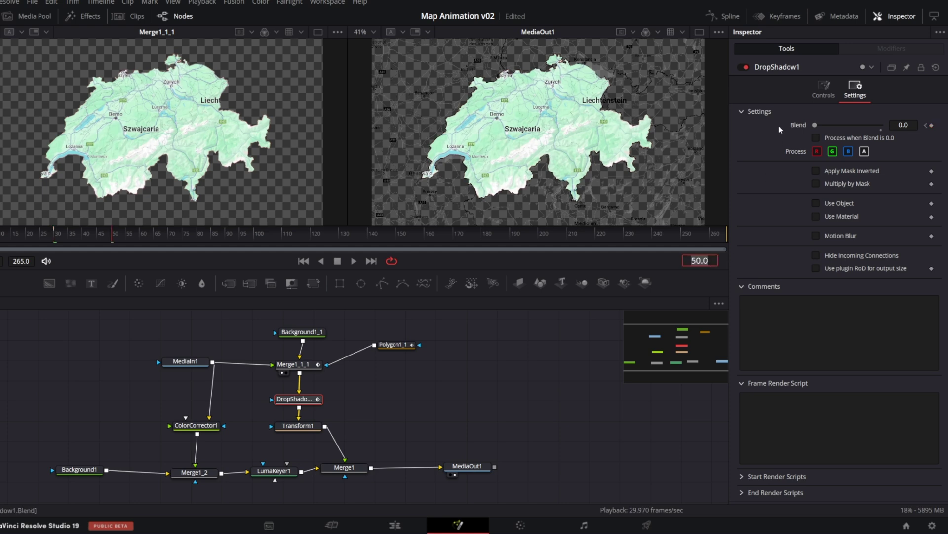
{"action": "left_click_drag", "start_coordinate": [815, 125], "coordinate": [896, 132]}
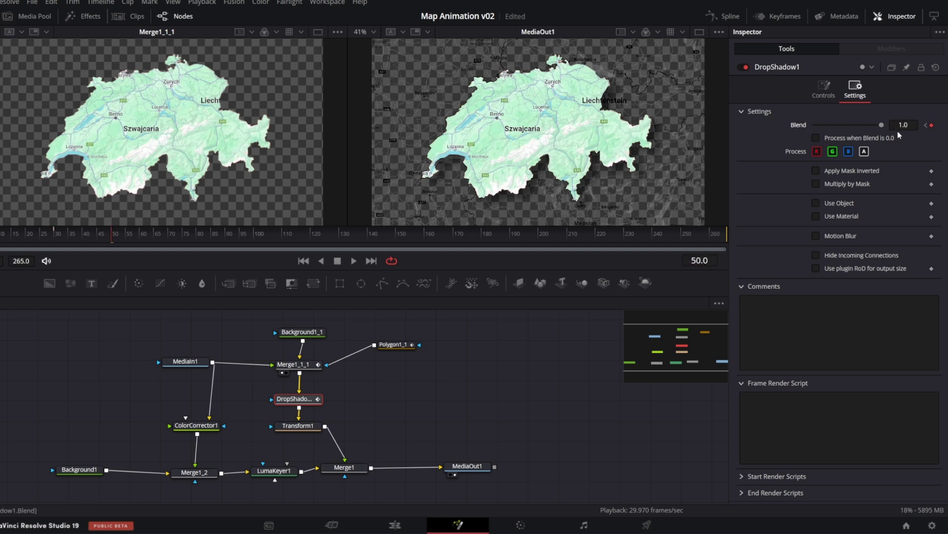
Smooth all keyframes of DropShadow1's Blend curve in the spline editor.
{"action": "left_click", "coordinate": [722, 16]}
{"action": "left_click", "coordinate": [680, 303]}
{"action": "key", "text": "ctrl+a"}
{"action": "key", "text": "shift+s"}
{"action": "left_click", "coordinate": [721, 15]}
Keyframe Transform1's Size at 1.0 on frame 30 and at 1.019 on frame 50.
{"action": "left_click_drag", "start_coordinate": [297, 426], "coordinate": [304, 428]}
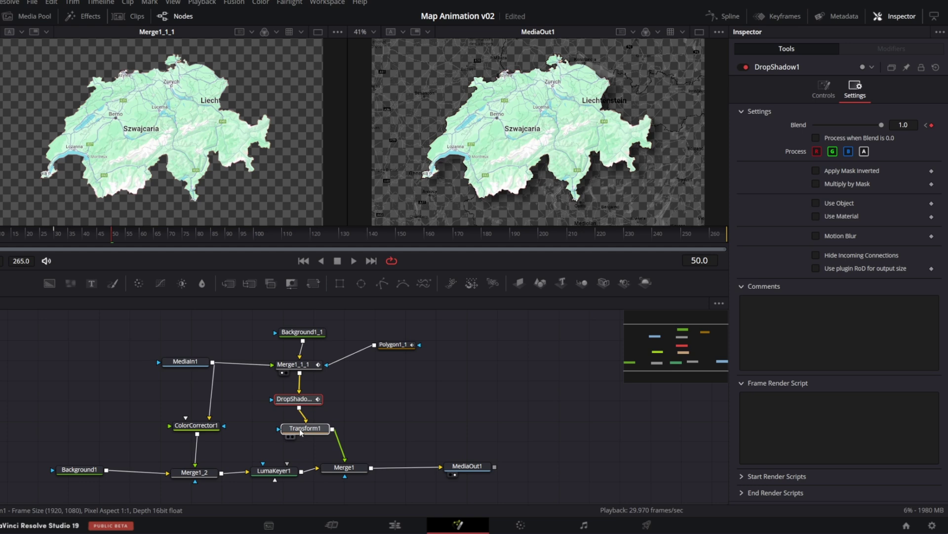
{"action": "left_click", "coordinate": [932, 164]}
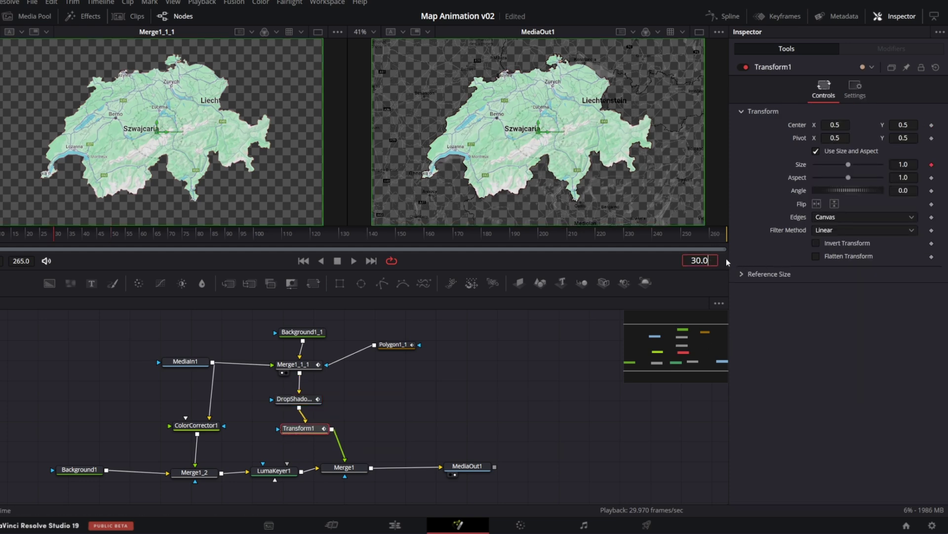
{"action": "type", "text": "+20"}
{"action": "key", "text": "Return"}
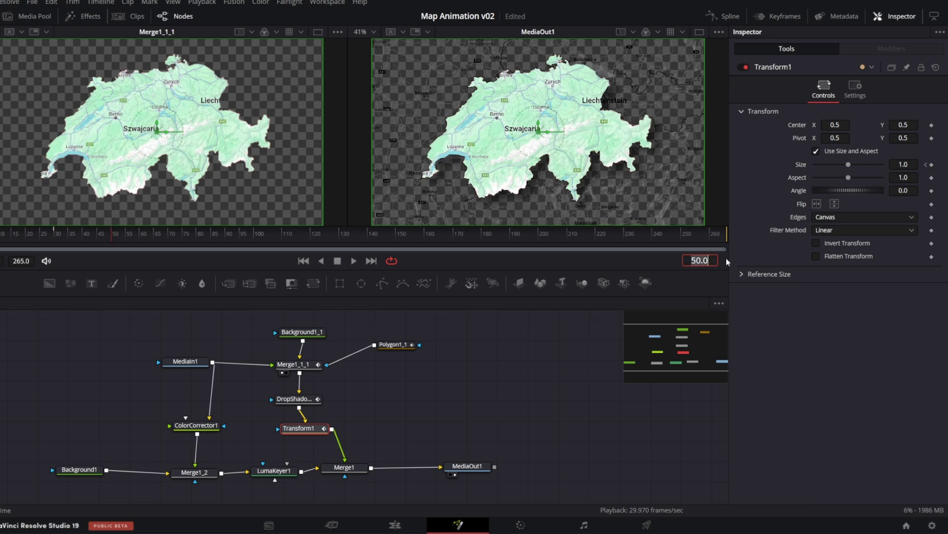
{"action": "left_click", "coordinate": [904, 164]}
{"action": "type", "text": "1.019"}
{"action": "key", "text": "Return"}
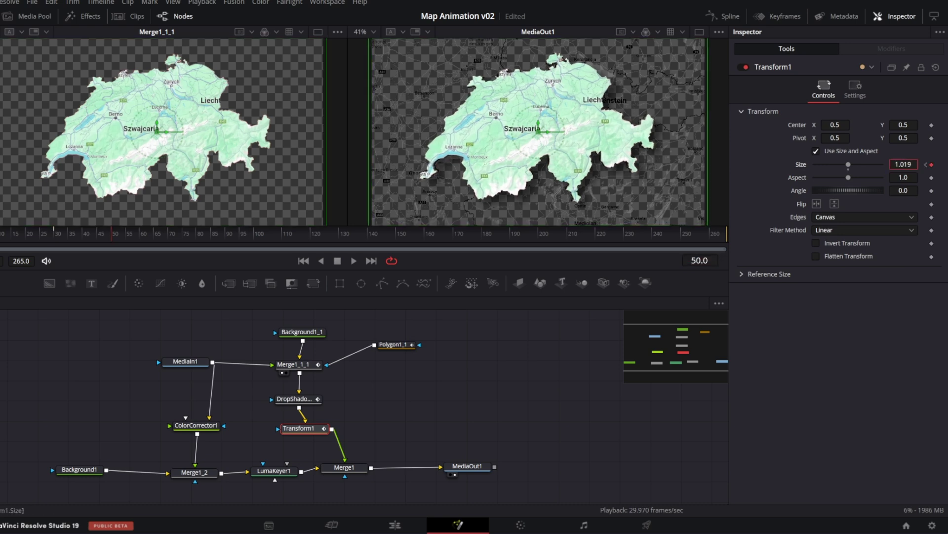
Ease both keyframes of Transform1's Size curve in the spline editor.
{"action": "left_click", "coordinate": [722, 15]}
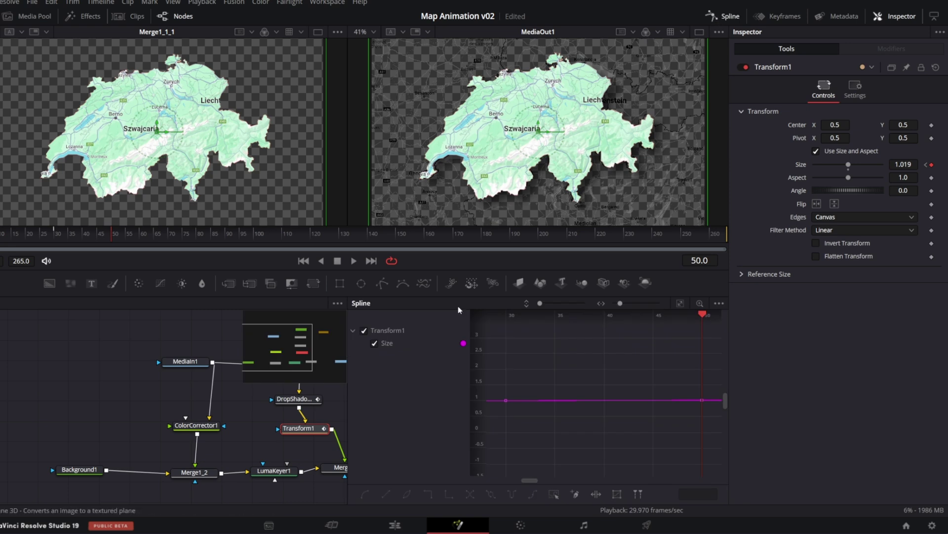
{"action": "left_click", "coordinate": [680, 302]}
{"action": "key", "text": "ctrl+a"}
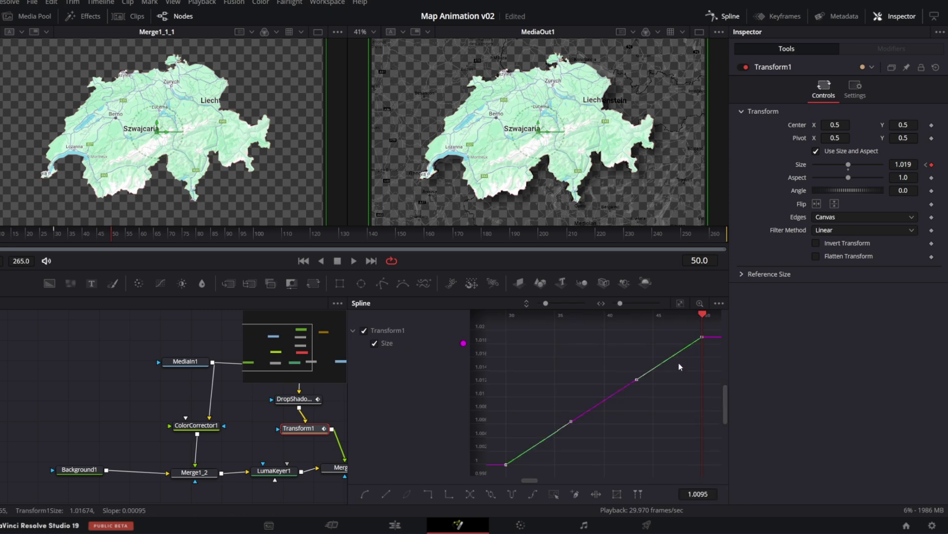
{"action": "key", "text": "f"}
{"action": "left_click", "coordinate": [722, 17]}
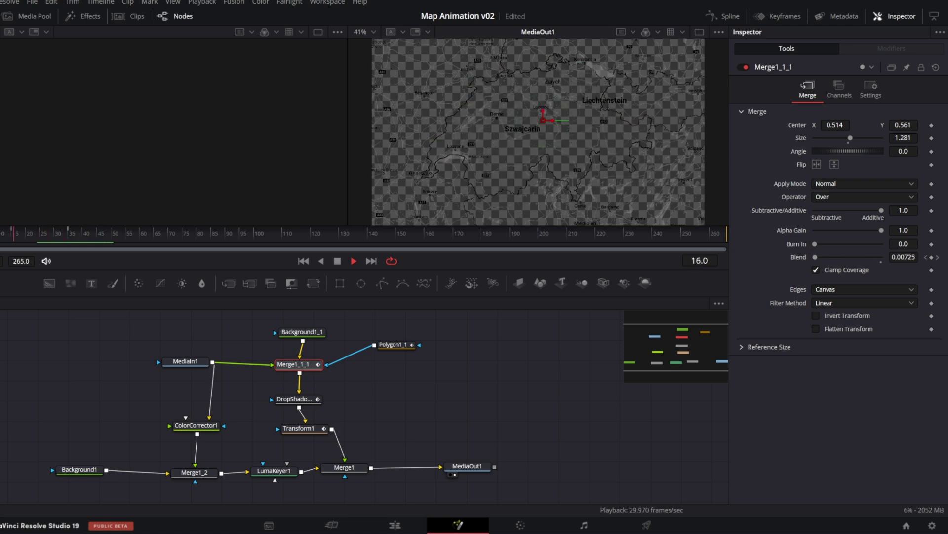
Play the composition to check the combined fade, shadow and scale animation, and save the project.
{"action": "key", "text": "space"}
{"action": "key", "text": "ctrl+s"}
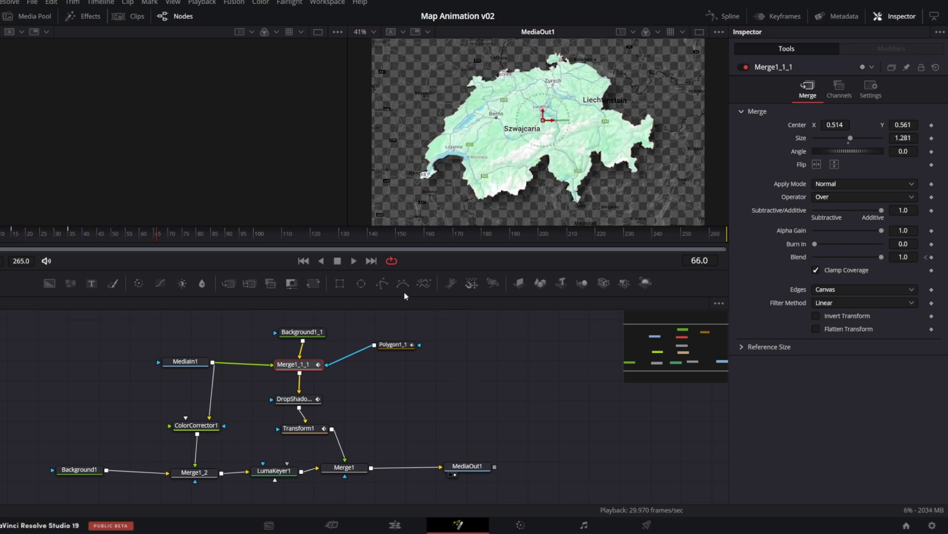
Add an unconnected Polygon node near Polygon1_1 and move MediaOut1 farther along the flow to make room after Merge1.
{"action": "left_click_drag", "start_coordinate": [383, 286], "coordinate": [413, 376]}
{"action": "left_click_drag", "start_coordinate": [466, 466], "coordinate": [672, 473]}
{"action": "left_click_drag", "start_coordinate": [411, 378], "coordinate": [427, 383]}
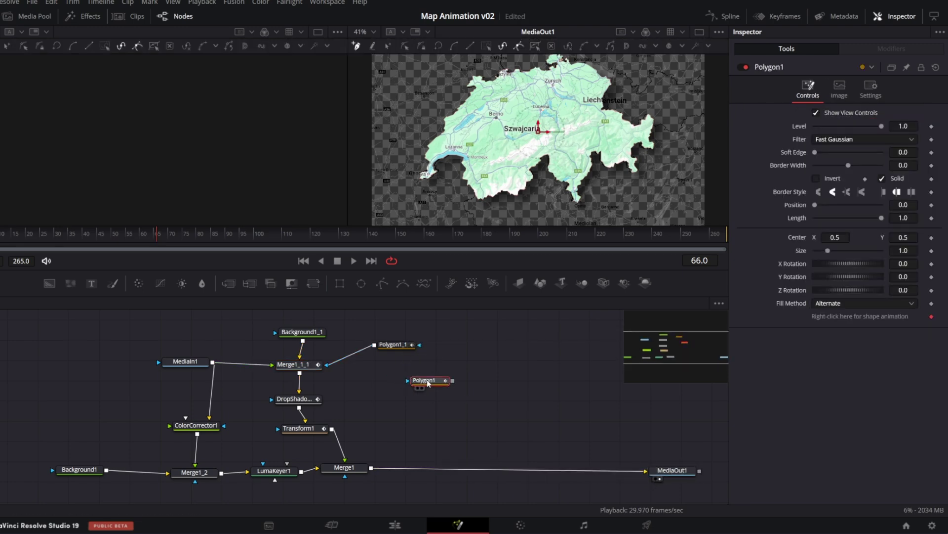
Start tracing an open route with Polygon1 on the eastern part of the map, running north past the E43 label toward Liechtenstein.
{"action": "scroll", "coordinate": [607, 135], "scroll_direction": "up", "scroll_amount": 4}
{"action": "left_click", "coordinate": [576, 145]}
{"action": "left_click", "coordinate": [570, 98]}
{"action": "scroll", "coordinate": [575, 96], "scroll_direction": "up", "scroll_amount": 3}
{"action": "left_click", "coordinate": [579, 172]}
{"action": "left_click", "coordinate": [590, 168]}
{"action": "left_click", "coordinate": [600, 147]}
{"action": "left_click", "coordinate": [599, 130]}
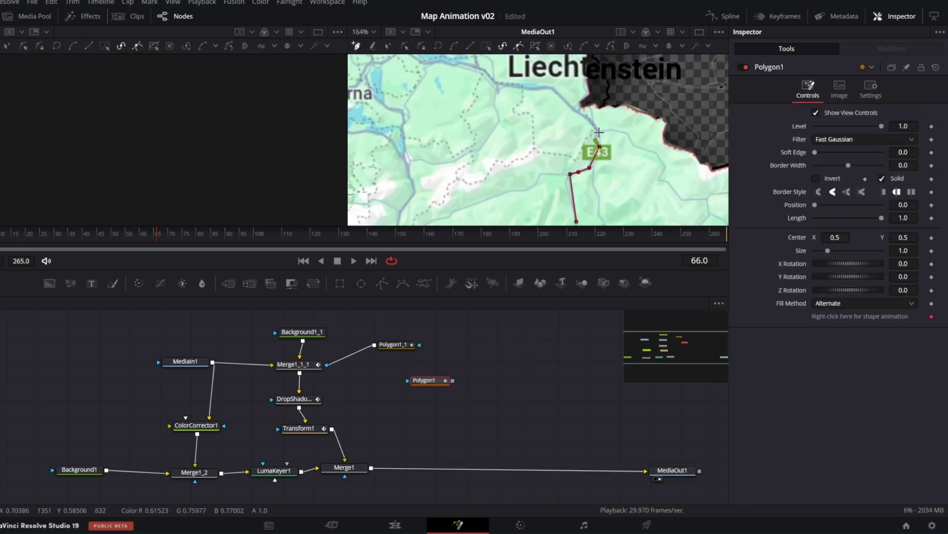
{"action": "left_click", "coordinate": [584, 115]}
{"action": "left_click", "coordinate": [564, 99]}
{"action": "left_click", "coordinate": [554, 89]}
{"action": "left_click", "coordinate": [535, 90]}
{"action": "left_click", "coordinate": [500, 87]}
{"action": "scroll", "coordinate": [497, 87], "scroll_direction": "up", "scroll_amount": 4}
{"action": "key", "text": "ctrl+z"}
{"action": "key", "text": "ctrl+z"}
{"action": "key", "text": "ctrl+z"}
{"action": "key", "text": "ctrl+z"}
Extend the Polygon1 route north past the Liechtenstein label and then west along the roads in the northeast of the country.
{"action": "left_click", "coordinate": [581, 206]}
{"action": "left_click", "coordinate": [587, 191]}
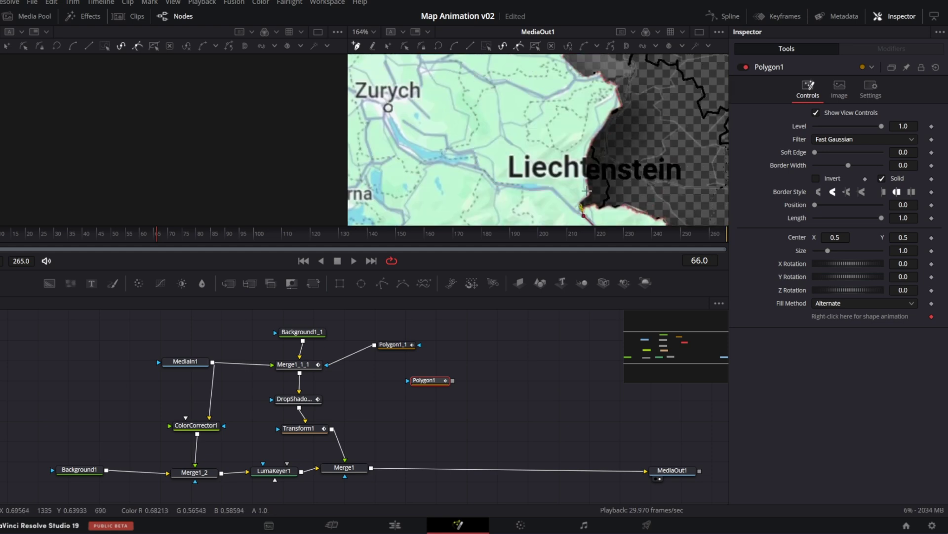
{"action": "left_click", "coordinate": [582, 157]}
{"action": "left_click", "coordinate": [590, 139]}
{"action": "left_click", "coordinate": [505, 80]}
Continue the Polygon1 route west above Zurych and end it at the country's northern tip, west of Konstancja.
{"action": "scroll", "coordinate": [493, 84], "scroll_direction": "up", "scroll_amount": 4}
{"action": "left_click", "coordinate": [461, 162]}
{"action": "left_click", "coordinate": [422, 161]}
{"action": "left_click", "coordinate": [418, 140]}
{"action": "left_click", "coordinate": [412, 126]}
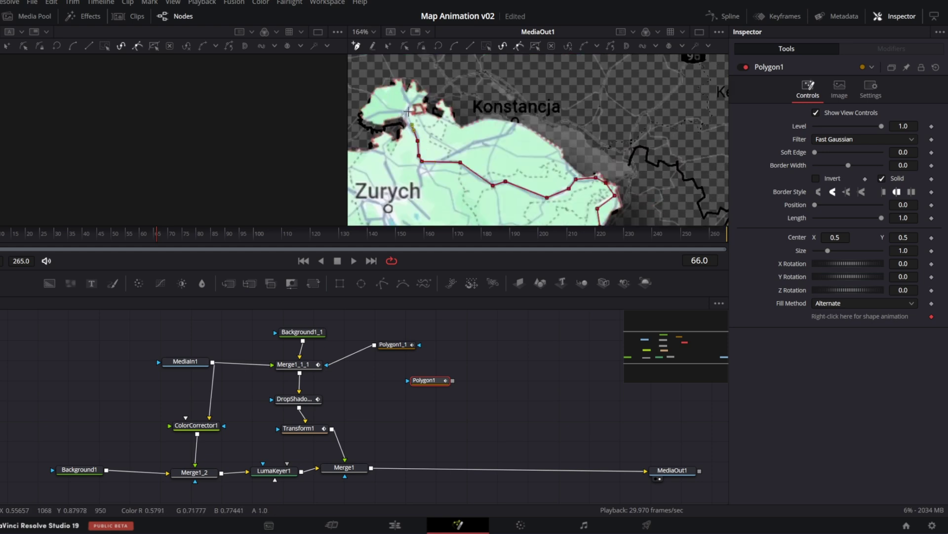
{"action": "left_click", "coordinate": [407, 111]}
{"action": "scroll", "coordinate": [564, 159], "scroll_direction": "down", "scroll_amount": 3}
{"action": "left_click", "coordinate": [370, 32]}
{"action": "left_click", "coordinate": [364, 45]}
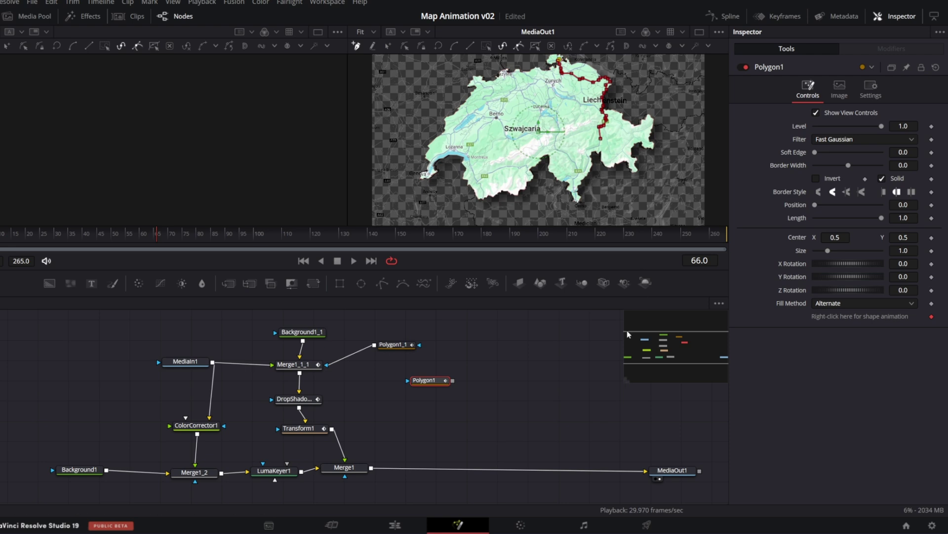
Duplicate Background1_1 below Polygon1, color the copy blue (#0055FF) and set its Alpha to 1.0.
{"action": "left_click", "coordinate": [312, 332]}
{"action": "key", "text": "ctrl+c"}
{"action": "key", "text": "ctrl+v"}
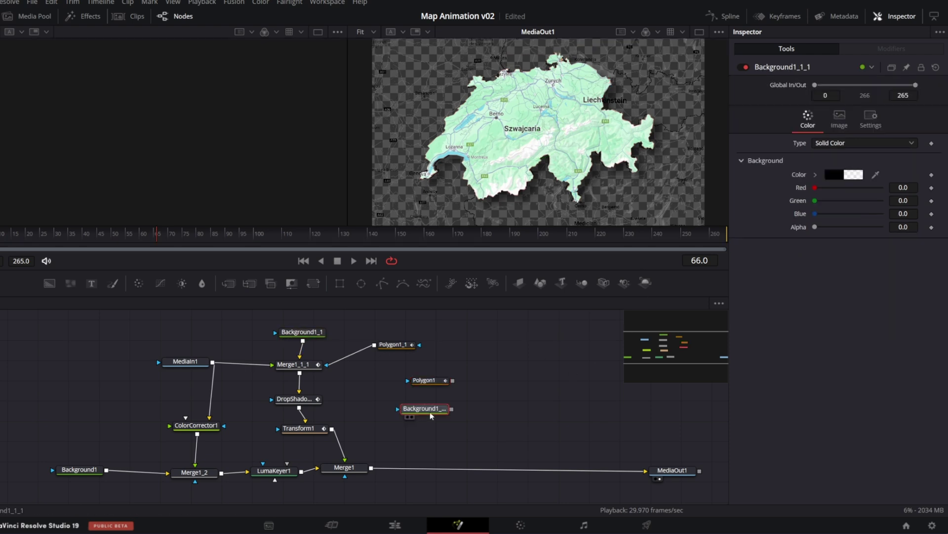
{"action": "left_click", "coordinate": [833, 175]}
{"action": "left_click", "coordinate": [364, 210]}
{"action": "left_click", "coordinate": [564, 359]}
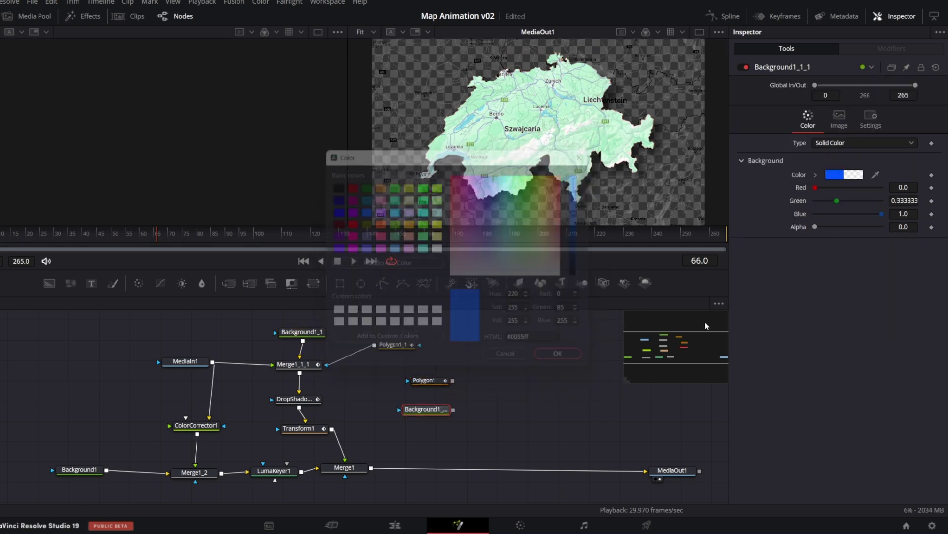
{"action": "left_click_drag", "start_coordinate": [815, 227], "coordinate": [882, 227]}
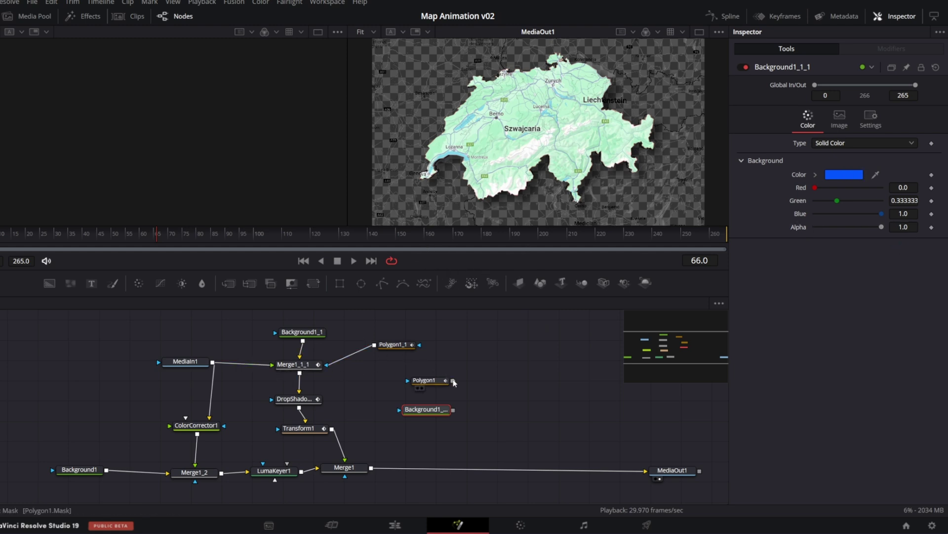
Mask the blue background with Polygon1 and merge it over Merge1's output ahead of MediaOut1.
{"action": "left_click_drag", "start_coordinate": [454, 381], "coordinate": [371, 468]}
Set Polygon1's Border Width to 0.0055.
{"action": "left_click", "coordinate": [422, 381]}
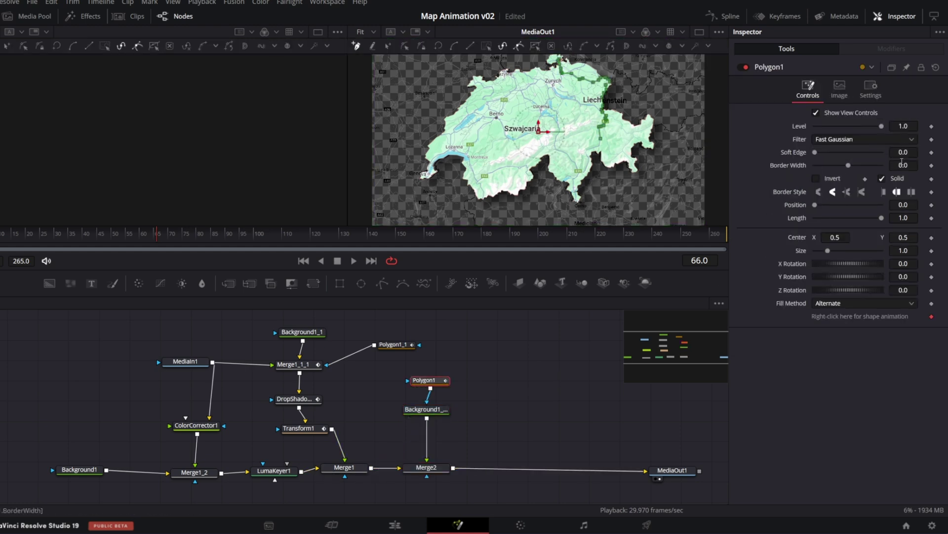
{"action": "left_click", "coordinate": [905, 165]}
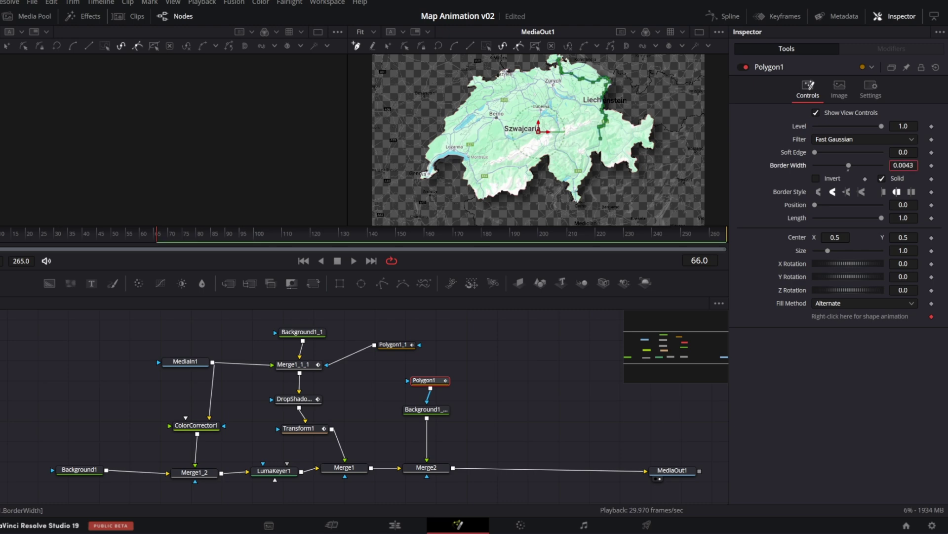
{"action": "left_click_drag", "start_coordinate": [904, 165], "coordinate": [910, 165]}
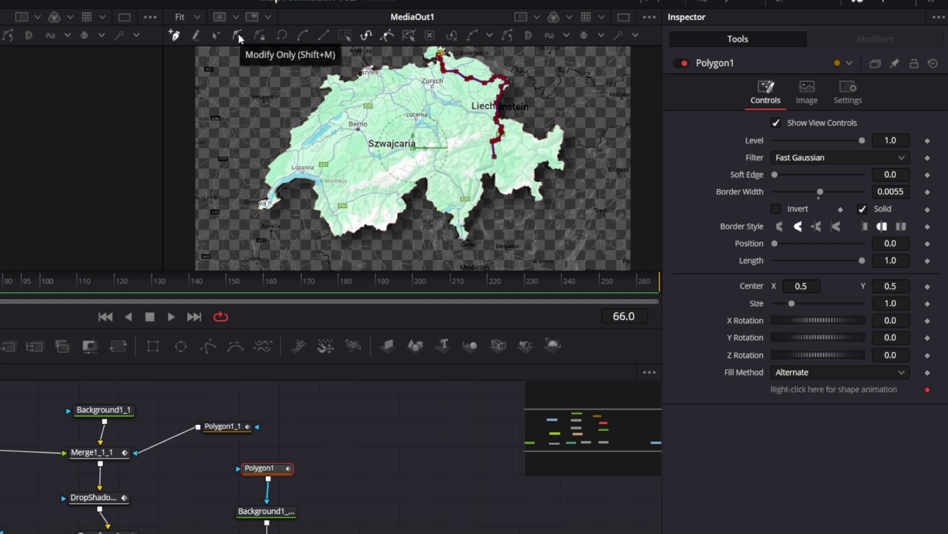
Switch Polygon1 to Modify Only mode and select all points of the route.
{"action": "left_click", "coordinate": [238, 35]}
{"action": "left_click_drag", "start_coordinate": [541, 186], "coordinate": [413, 46]}
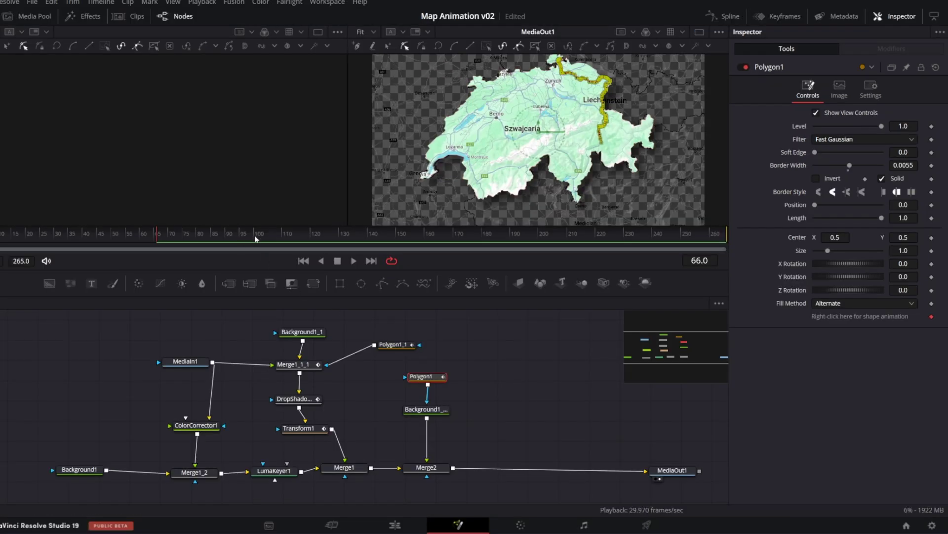
Keyframe Polygon1's Length at 0.0 on frame 100 and at 1.0 on frame 180.
{"action": "left_click_drag", "start_coordinate": [255, 235], "coordinate": [176, 245]}
{"action": "left_click", "coordinate": [104, 241]}
{"action": "left_click", "coordinate": [932, 218]}
{"action": "left_click_drag", "start_coordinate": [881, 217], "coordinate": [805, 220]}
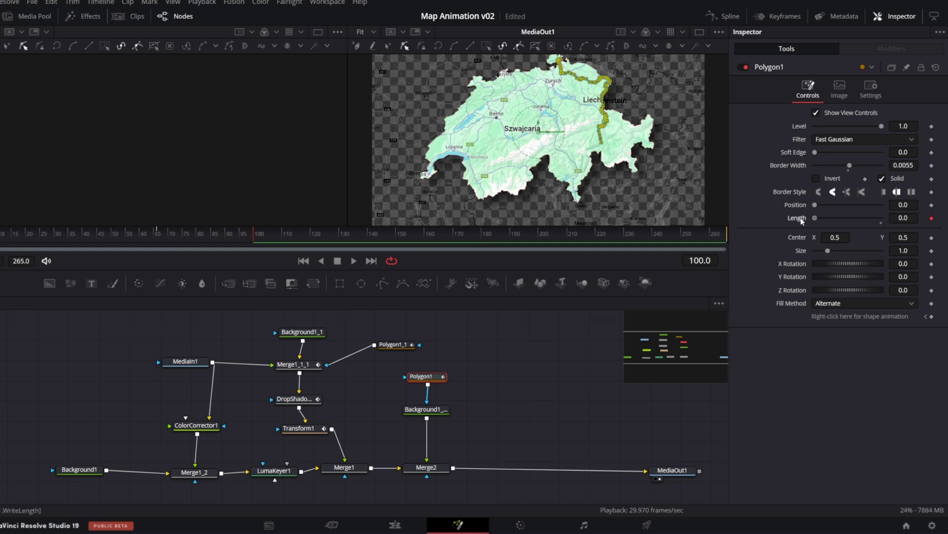
{"action": "left_click", "coordinate": [715, 260]}
{"action": "type", "text": "180"}
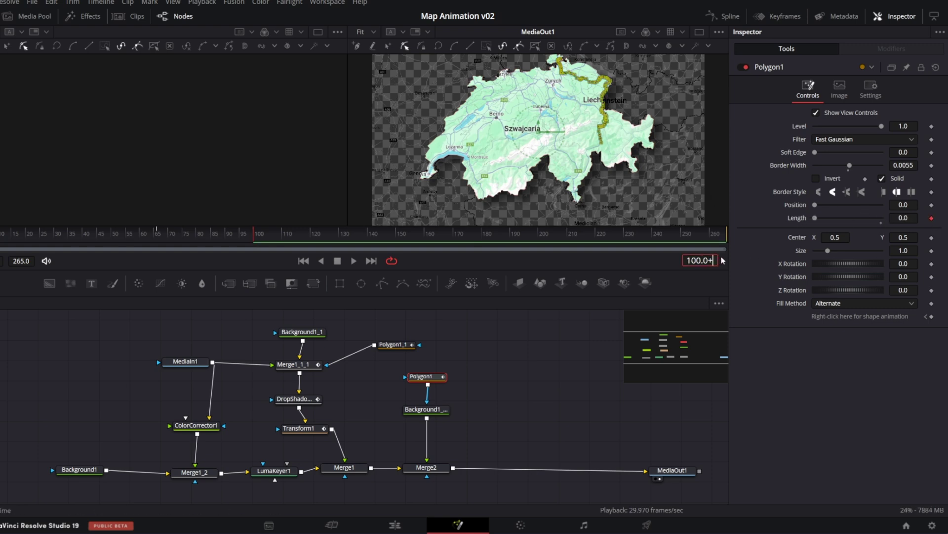
{"action": "key", "text": "Return"}
{"action": "left_click_drag", "start_coordinate": [815, 218], "coordinate": [887, 218]}
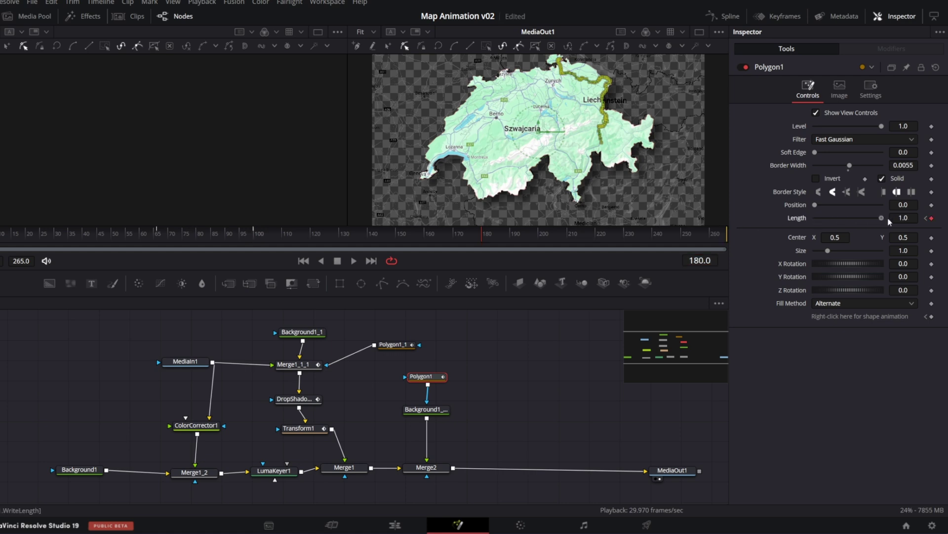
Smooth the keyframes of Polygon1's Length curve in the Spline editor with the Polyline curve switched off.
{"action": "left_click", "coordinate": [722, 16]}
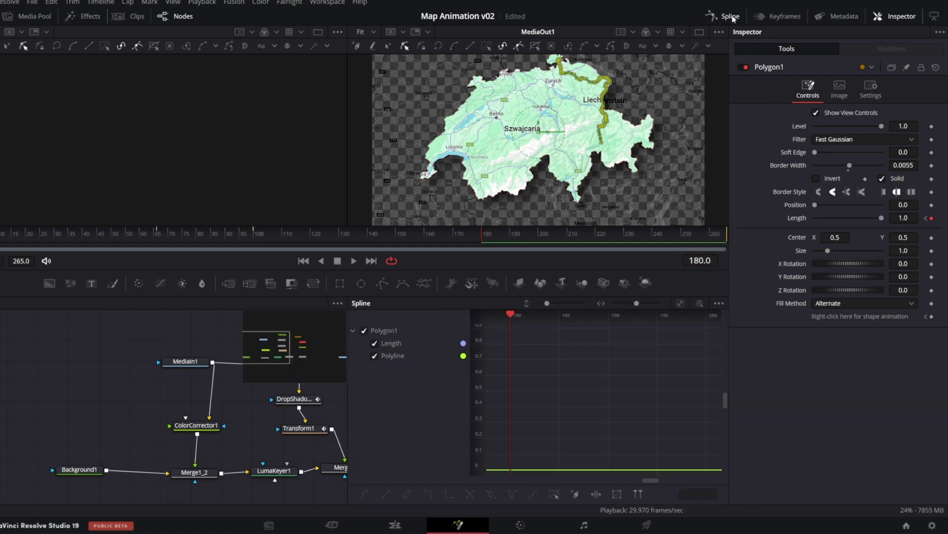
{"action": "left_click", "coordinate": [680, 303]}
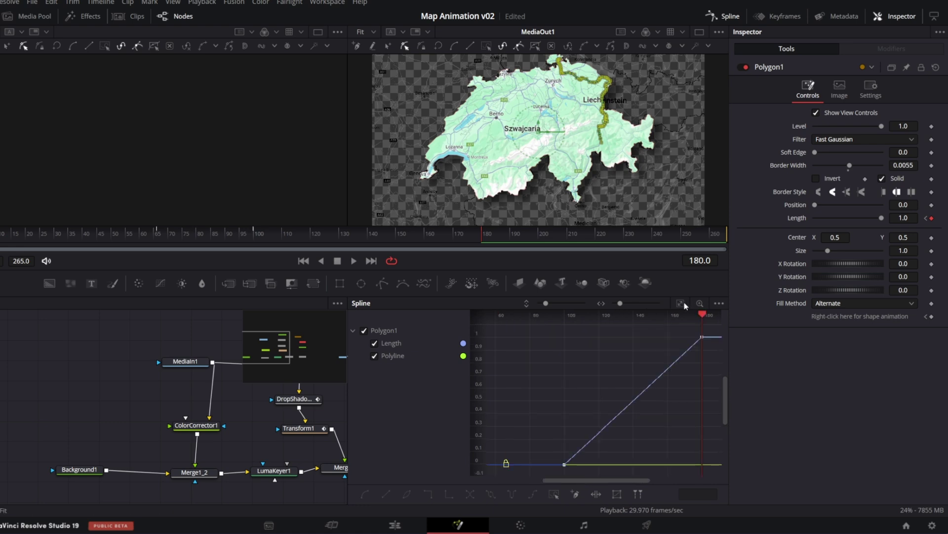
{"action": "left_click", "coordinate": [375, 356]}
{"action": "left_click_drag", "start_coordinate": [719, 329], "coordinate": [535, 467]}
{"action": "key", "text": "s"}
{"action": "left_click", "coordinate": [723, 16]}
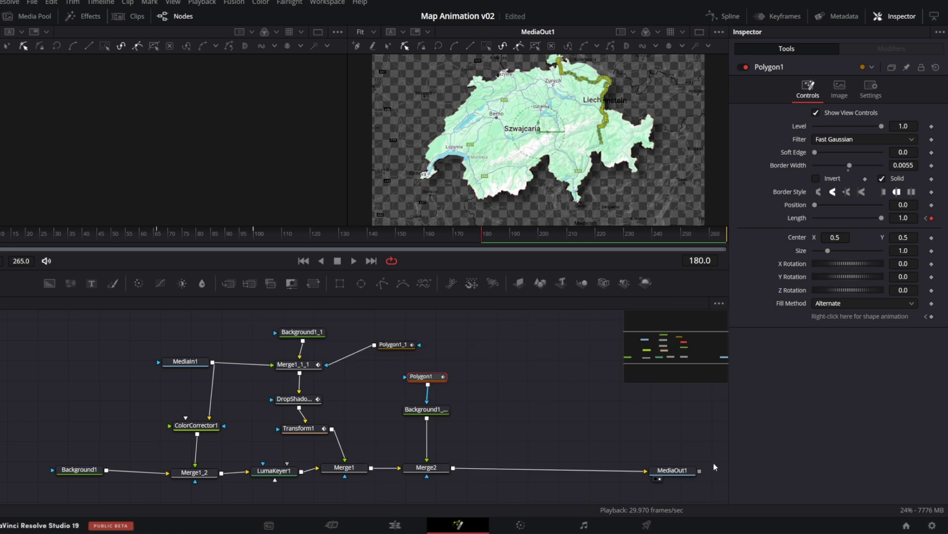
Play back MediaOut1 to check the animated route line.
{"action": "left_click", "coordinate": [677, 469]}
{"action": "key", "text": "space"}
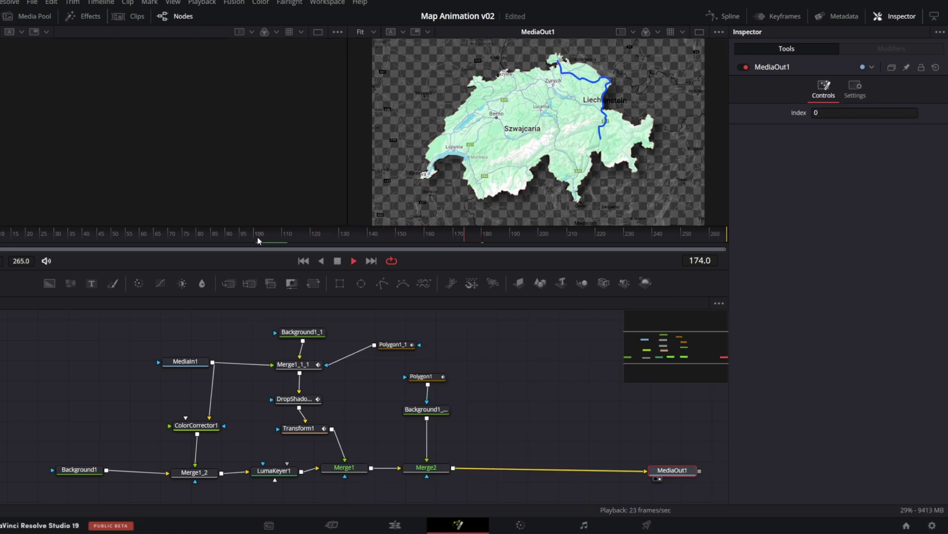
{"action": "key", "text": "space"}
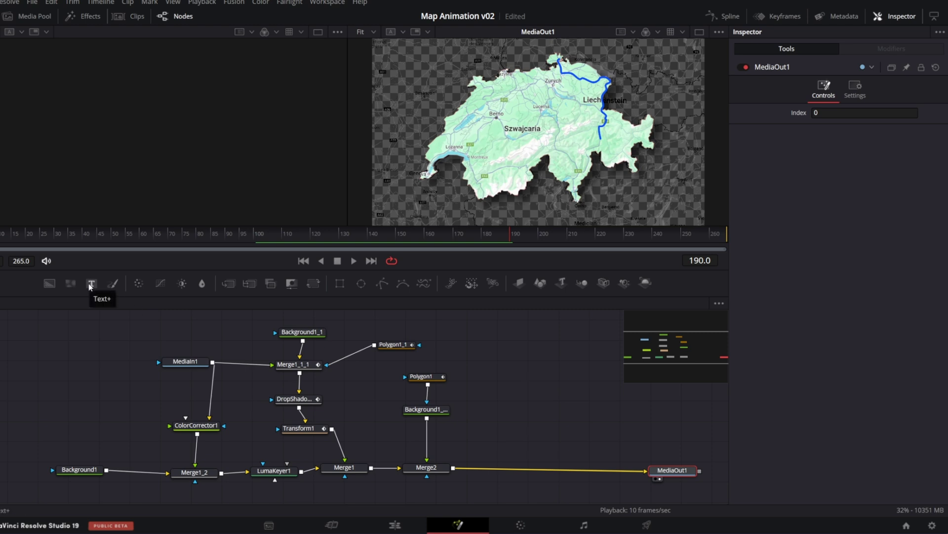
Add blue Text+ labels "Lenz" and "Rhine Falls", merge both over Merge2's output and place them at the two ends of the route.
{"action": "left_click_drag", "start_coordinate": [91, 285], "coordinate": [511, 405]}
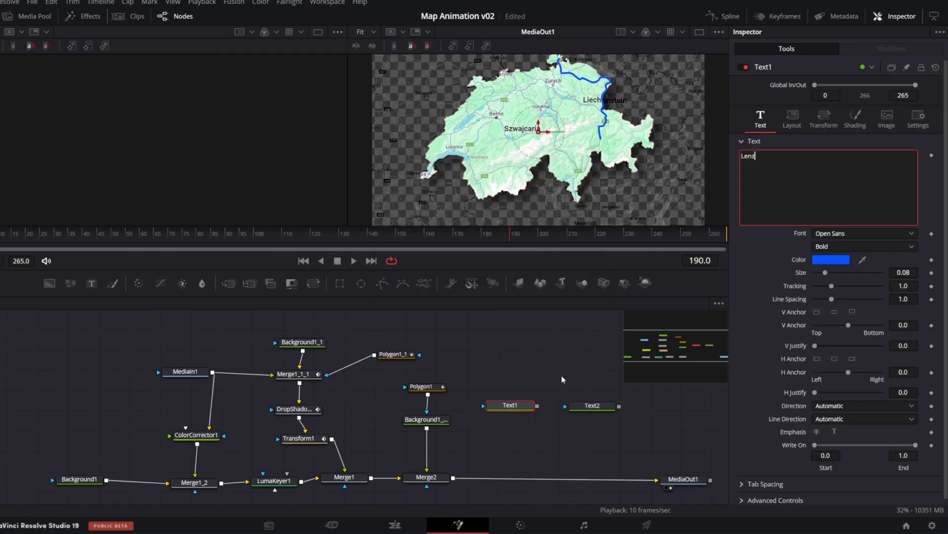
{"action": "left_click", "coordinate": [831, 260]}
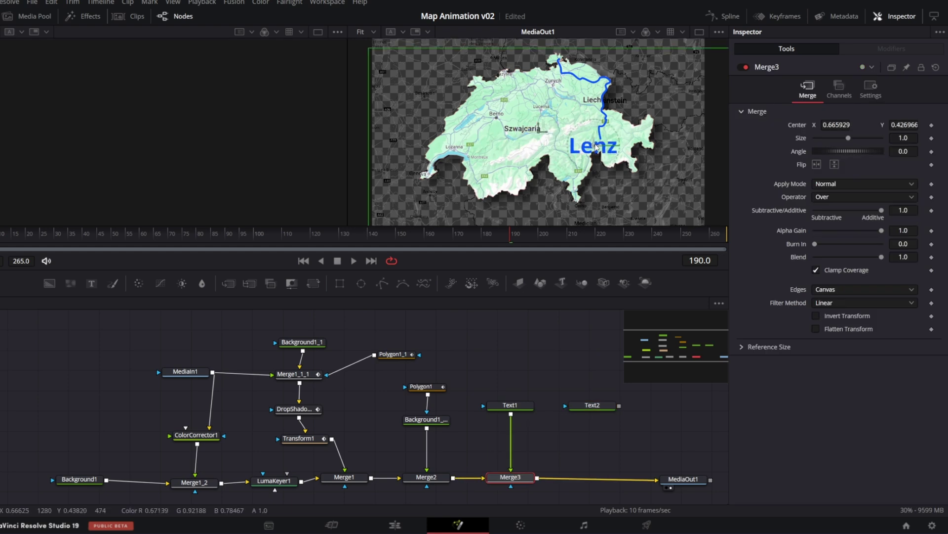
{"action": "left_click_drag", "start_coordinate": [606, 408], "coordinate": [539, 483]}
{"action": "left_click_drag", "start_coordinate": [563, 76], "coordinate": [563, 48]}
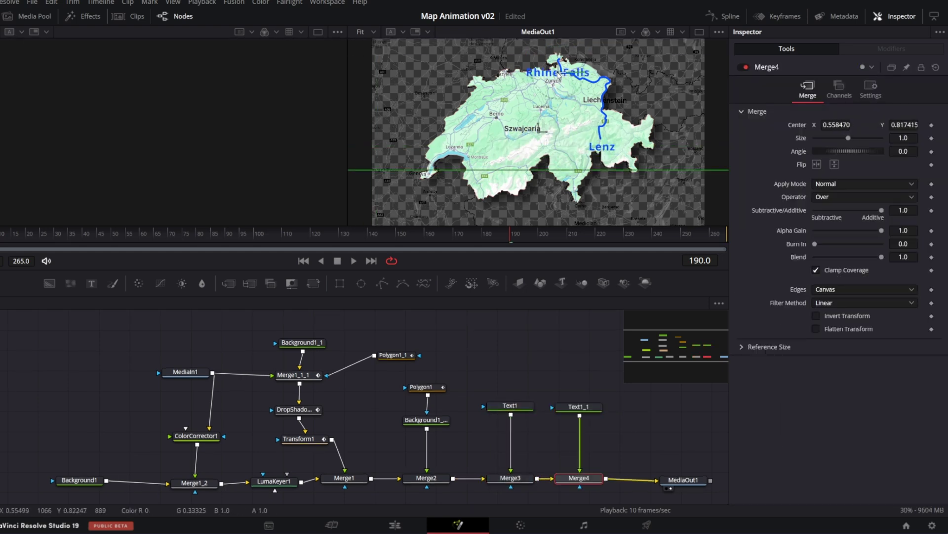
{"action": "key", "text": "ctrl+s"}
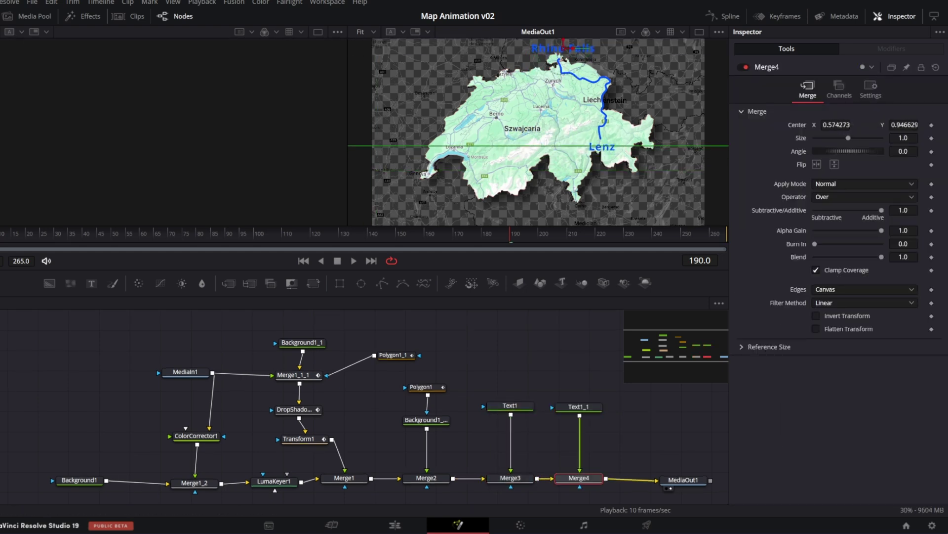
Add an Ellipse mask node beside Text1_1 and link its Height to its Width with an expression.
{"action": "left_click_drag", "start_coordinate": [679, 475], "coordinate": [613, 444]}
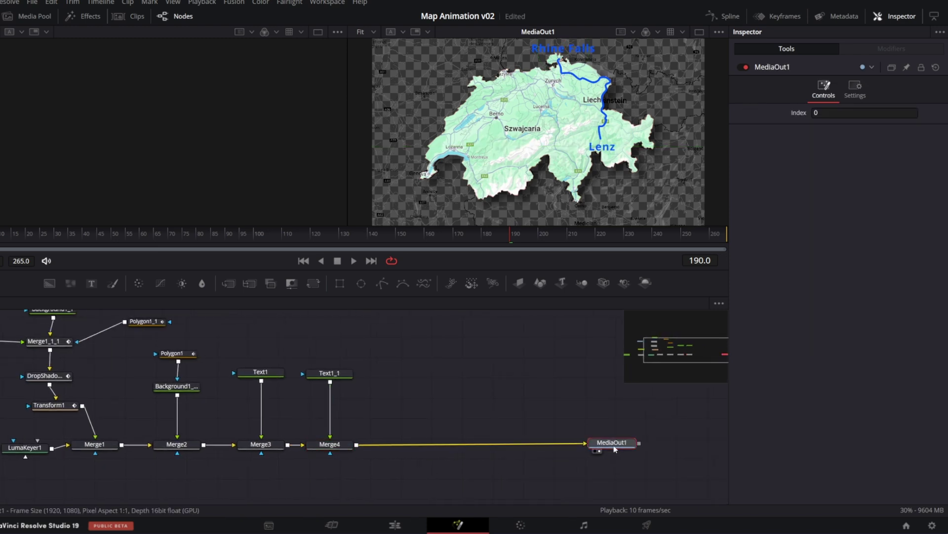
{"action": "left_click", "coordinate": [420, 386]}
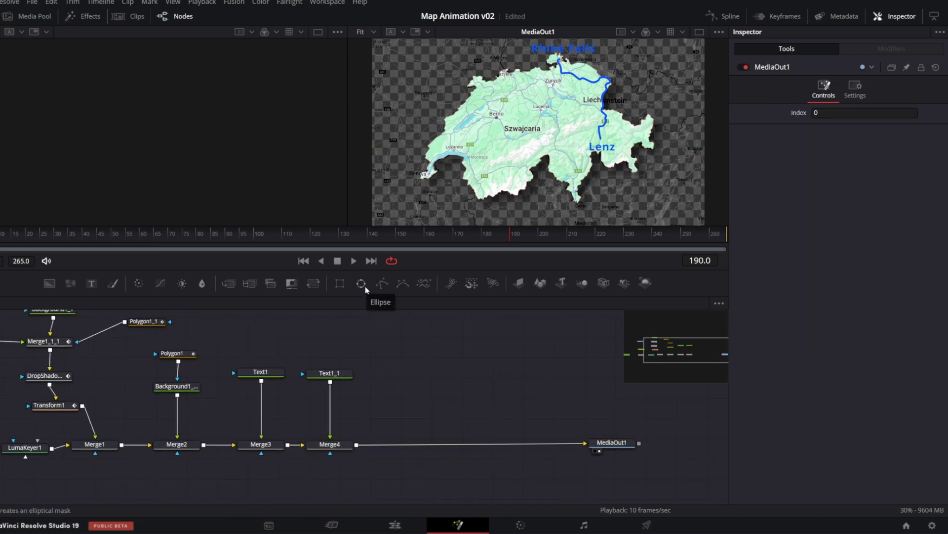
{"action": "left_click", "coordinate": [366, 286]}
{"action": "left_click_drag", "start_coordinate": [425, 385], "coordinate": [418, 379]}
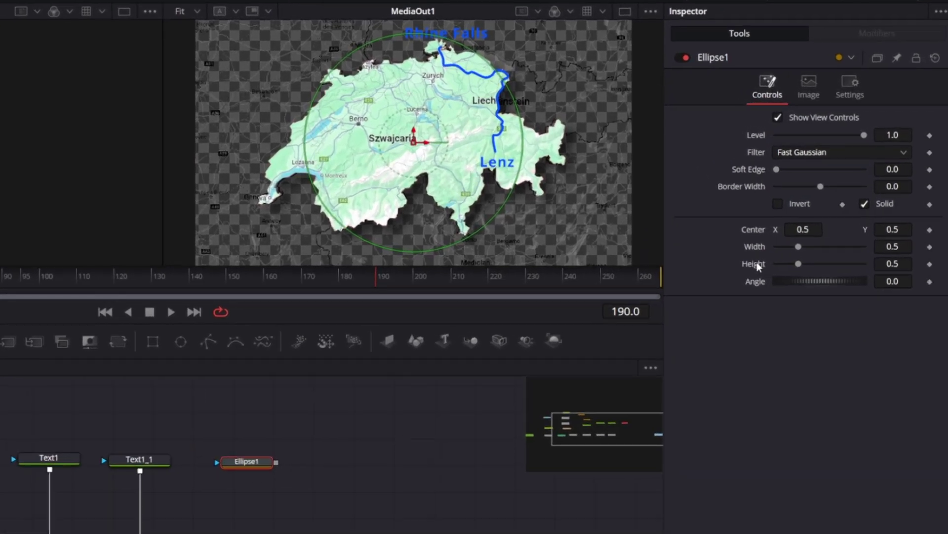
{"action": "right_click", "coordinate": [755, 265]}
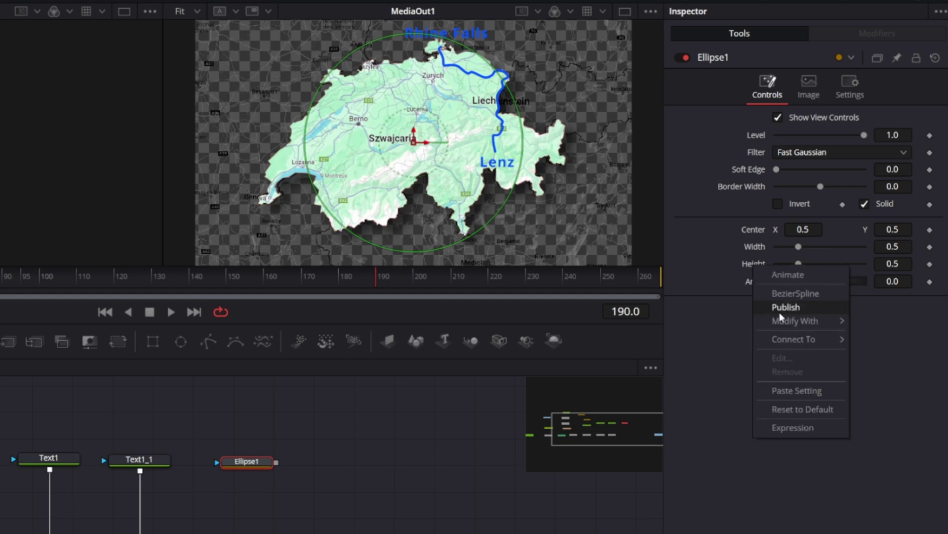
{"action": "left_click", "coordinate": [789, 429]}
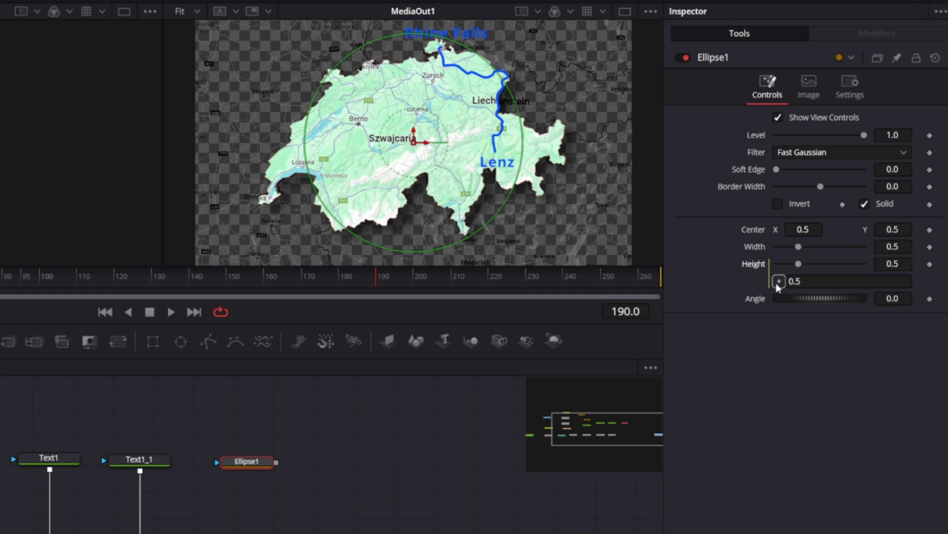
{"action": "left_click_drag", "start_coordinate": [767, 263], "coordinate": [760, 245]}
Set Ellipse1's Width to 0.046 and its Center to X 0.687, Y 0.467, at the Lenz end of the route.
{"action": "left_click_drag", "start_coordinate": [893, 244], "coordinate": [867, 246]}
{"action": "left_click_drag", "start_coordinate": [803, 229], "coordinate": [821, 230]}
{"action": "left_click_drag", "start_coordinate": [893, 229], "coordinate": [889, 229]}
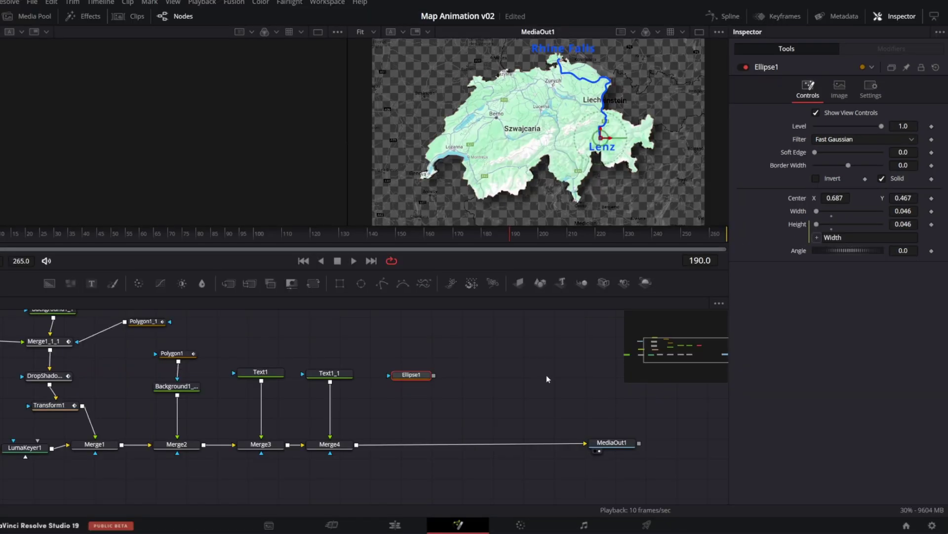
Duplicate the route's blue background below Ellipse1, mask it with Ellipse1 and merge it over Merge4's output.
{"action": "left_click", "coordinate": [184, 387]}
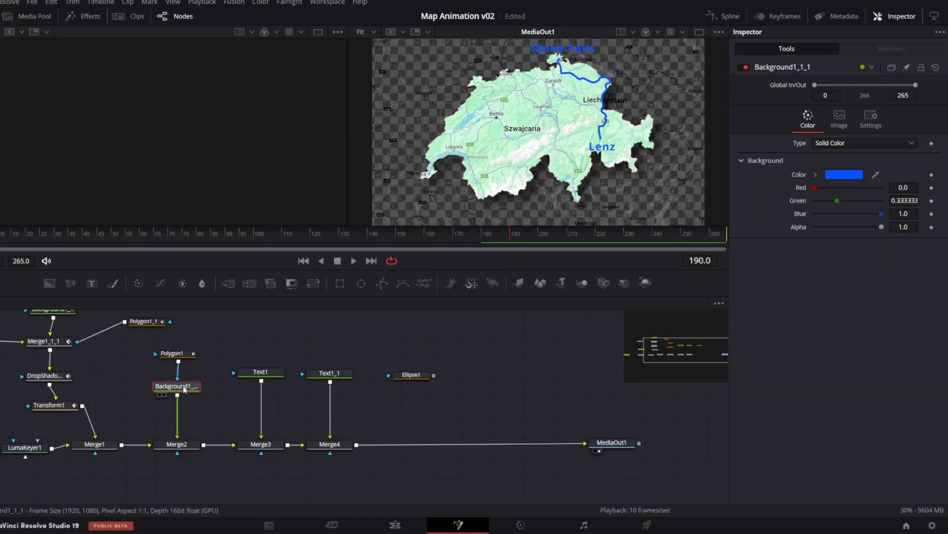
{"action": "left_click", "coordinate": [409, 407]}
{"action": "key", "text": "ctrl+v"}
{"action": "left_click_drag", "start_coordinate": [434, 375], "coordinate": [356, 445]}
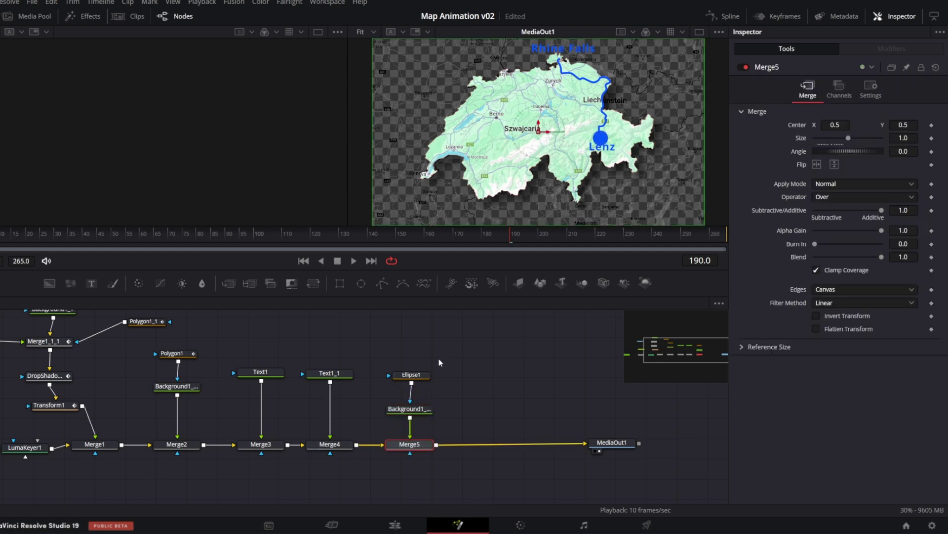
Keyframe Ellipse1's Width at 0.0 on frame 90 and at 0.046 on frame 110.
{"action": "left_click", "coordinate": [418, 378]}
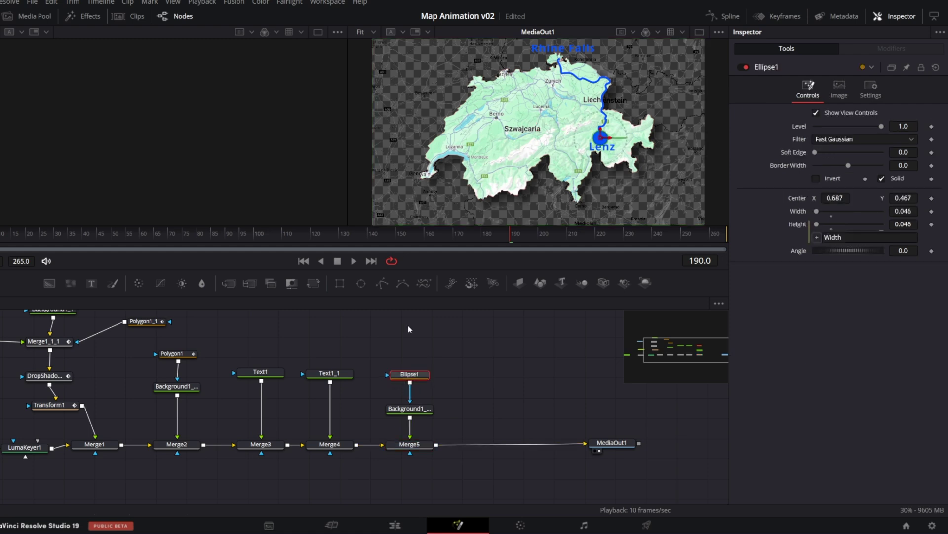
{"action": "left_click", "coordinate": [225, 237]}
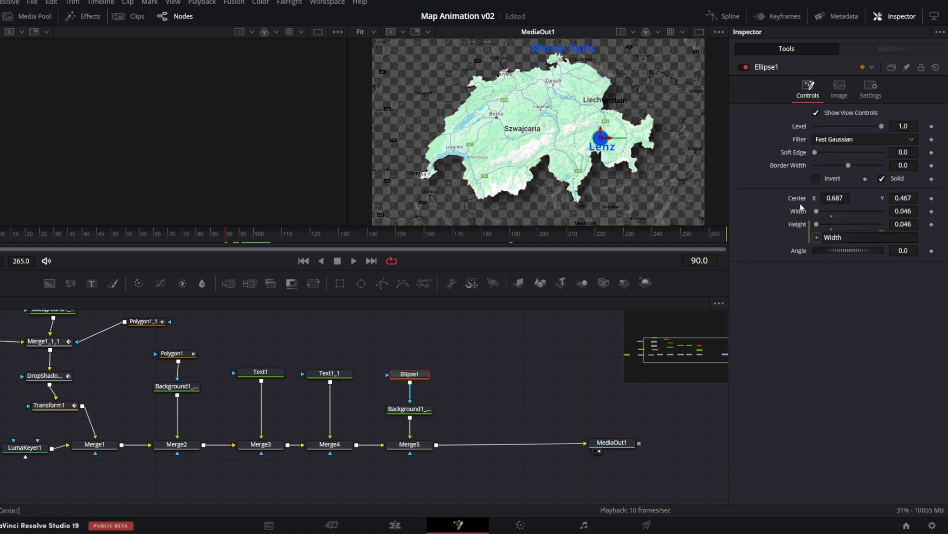
{"action": "left_click", "coordinate": [932, 212]}
{"action": "type", "text": "20"}
{"action": "key", "text": "Return"}
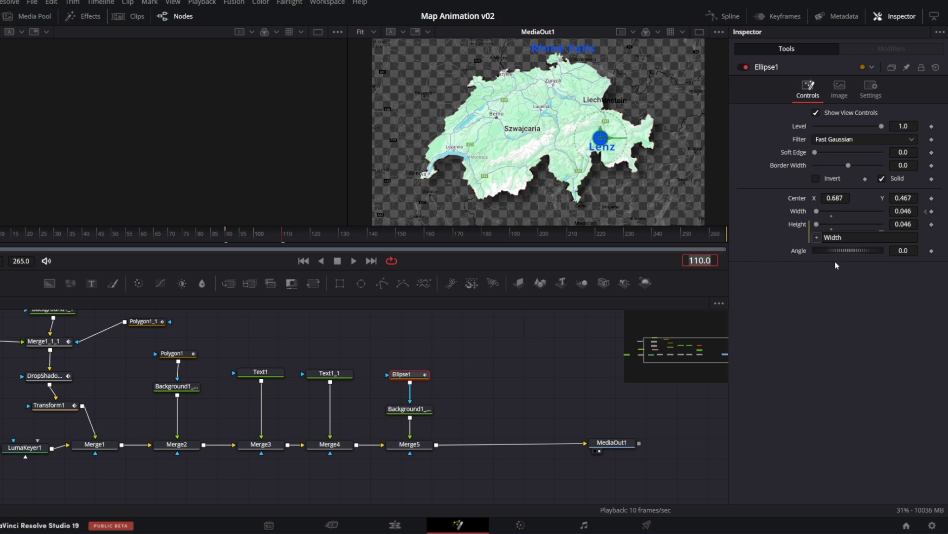
{"action": "left_click", "coordinate": [926, 213]}
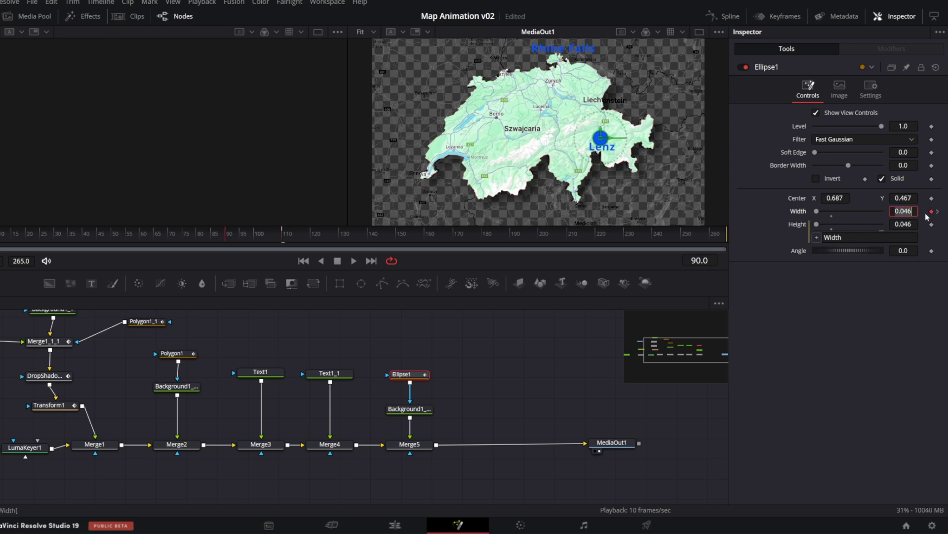
{"action": "left_click_drag", "start_coordinate": [817, 212], "coordinate": [800, 214]}
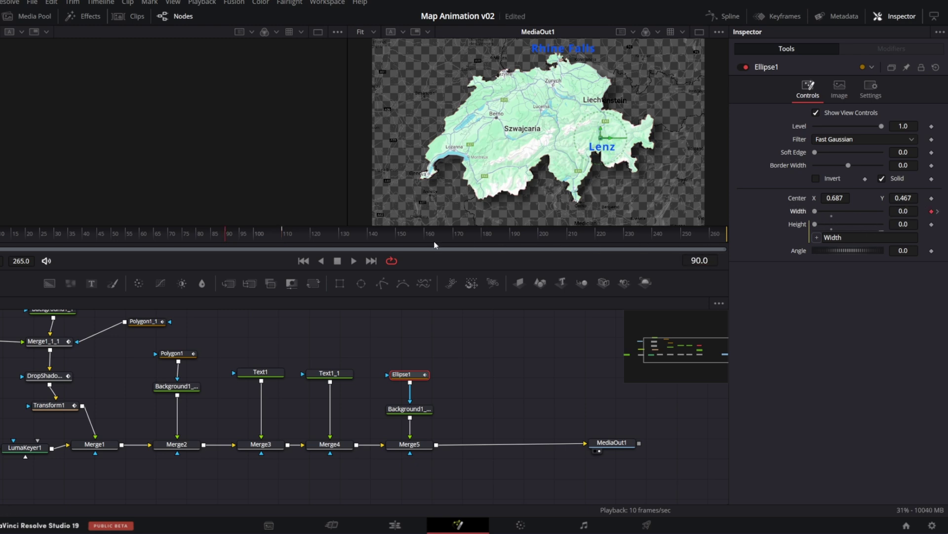
Keyframe Ellipse1's Level at 1.0 on frame 97 and at 0.0 on frame 117.
{"action": "left_click", "coordinate": [230, 237]}
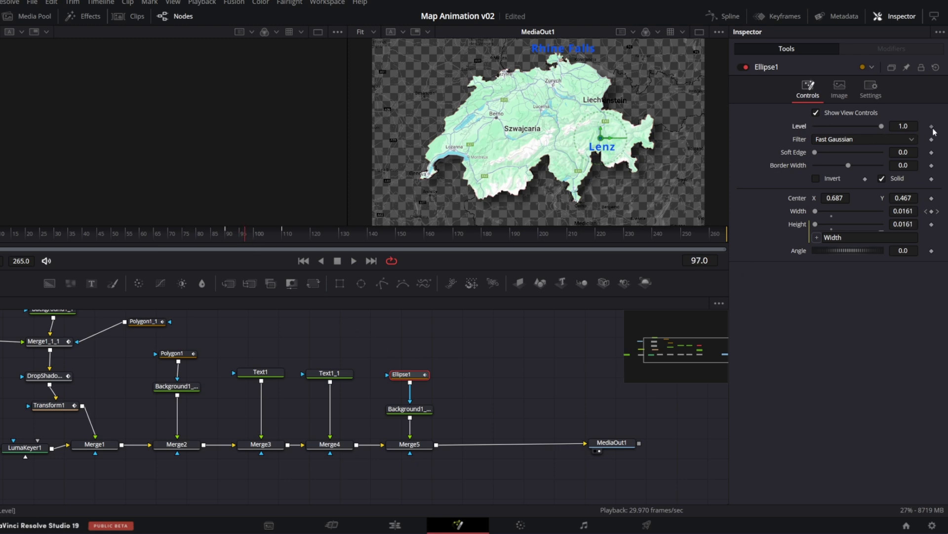
{"action": "left_click", "coordinate": [714, 257]}
{"action": "type", "text": "+20"}
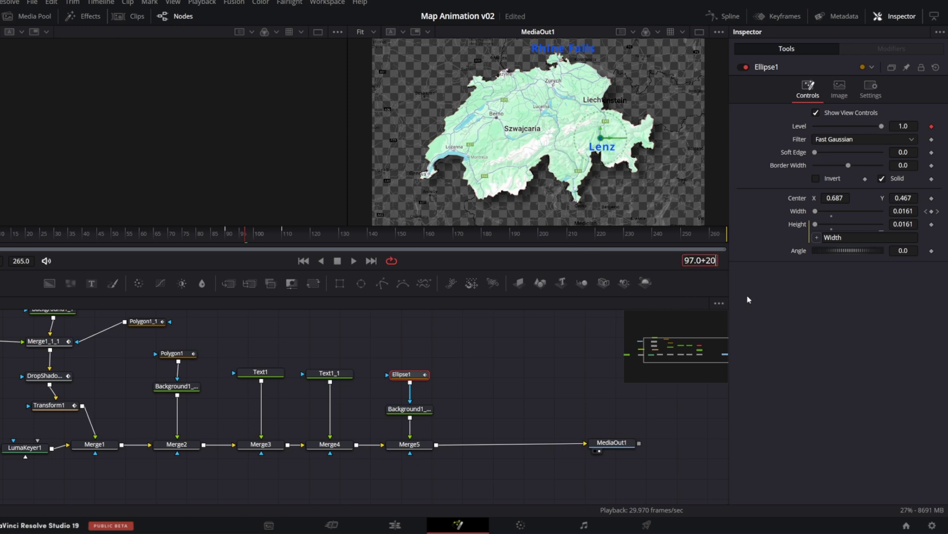
{"action": "key", "text": "Return"}
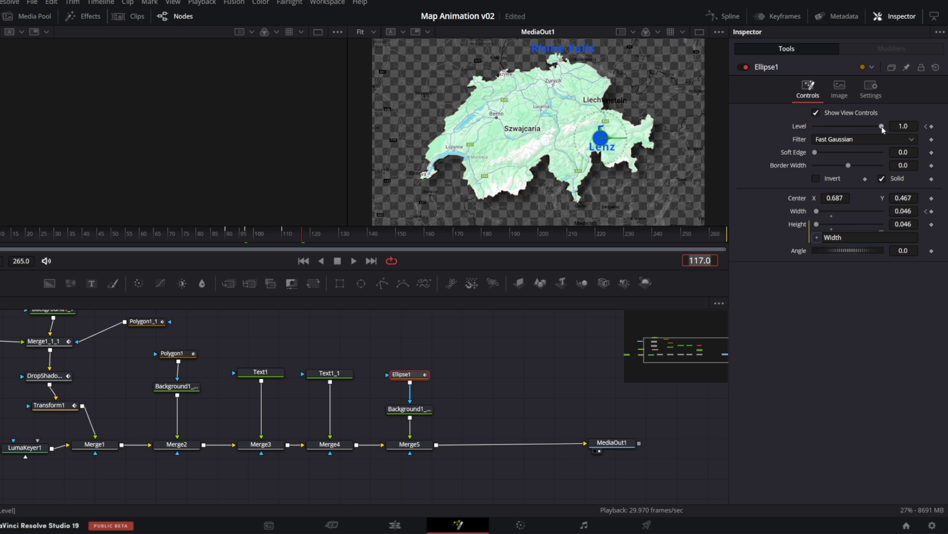
Play the ellipse's growing and fading animation from frame 90.
{"action": "left_click", "coordinate": [225, 236]}
{"action": "key", "text": "space"}
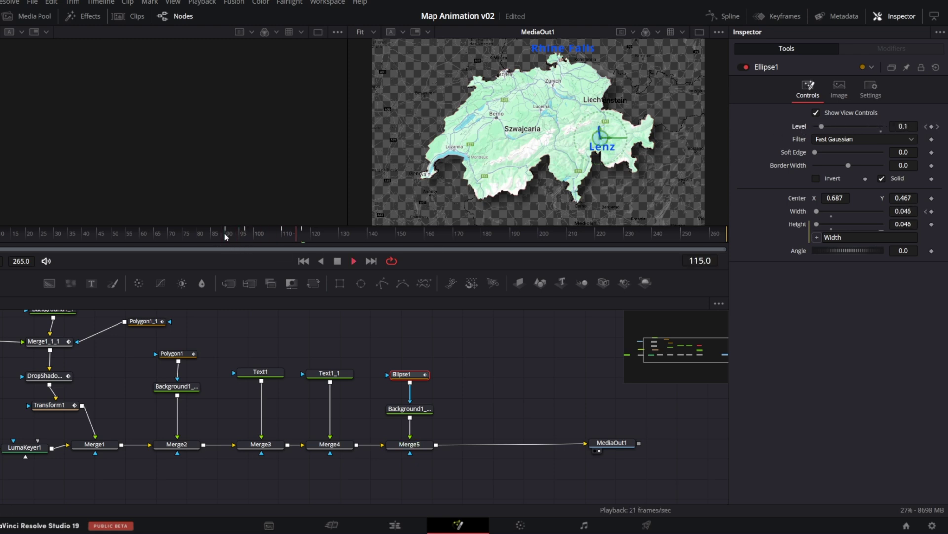
{"action": "key", "text": "space"}
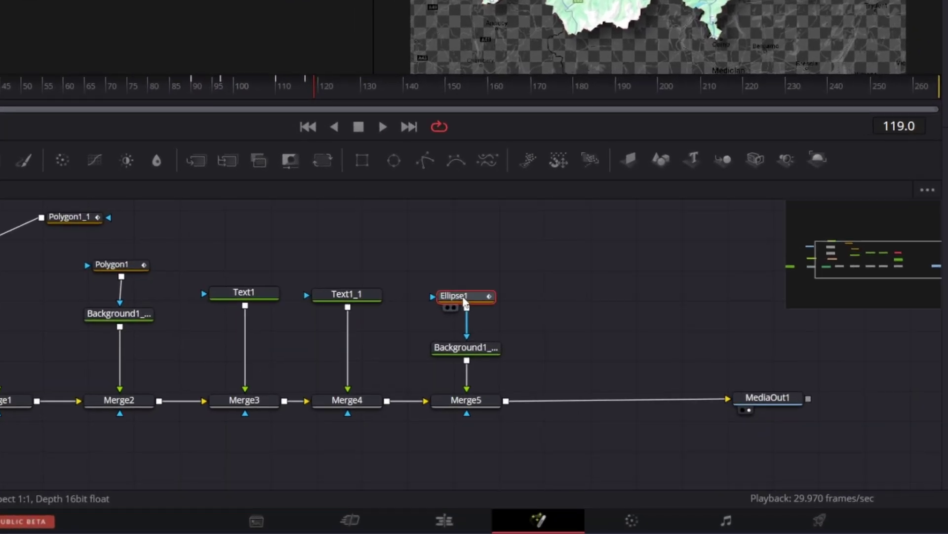
Duplicate Ellipse1 and its blue background, mask the copied background with the copied ellipse and merge it over Merge5's output.
{"action": "key", "text": "ctrl+c"}
{"action": "left_click", "coordinate": [581, 299]}
{"action": "key", "text": "ctrl+v"}
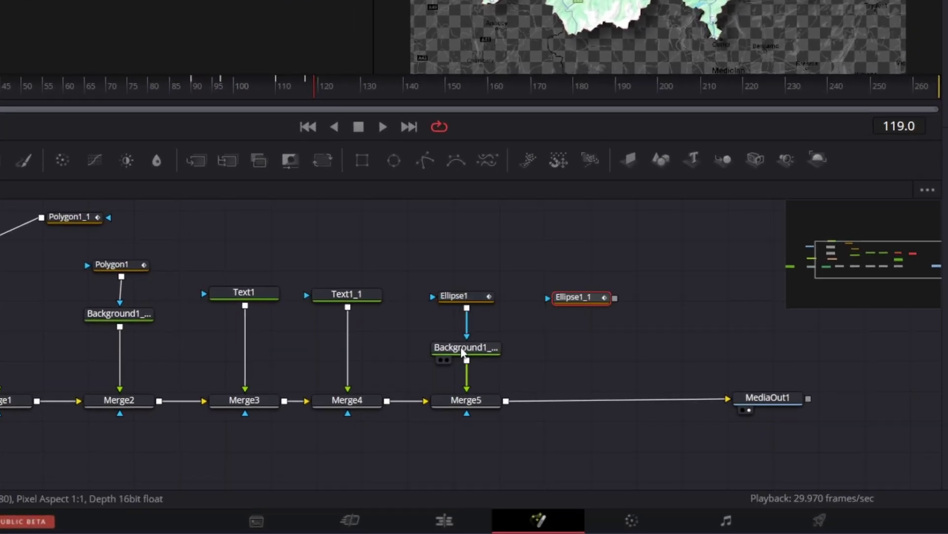
{"action": "left_click", "coordinate": [463, 351]}
{"action": "key", "text": "ctrl+c"}
{"action": "left_click", "coordinate": [583, 355]}
{"action": "key", "text": "ctrl+v"}
{"action": "left_click_drag", "start_coordinate": [615, 298], "coordinate": [587, 356]}
{"action": "left_click_drag", "start_coordinate": [586, 358], "coordinate": [505, 401]}
Move Ellipse1_1's Center to X 0.560577, Y 0.874303 at the Rhine Falls end and play back its animation.
{"action": "left_click", "coordinate": [582, 299]}
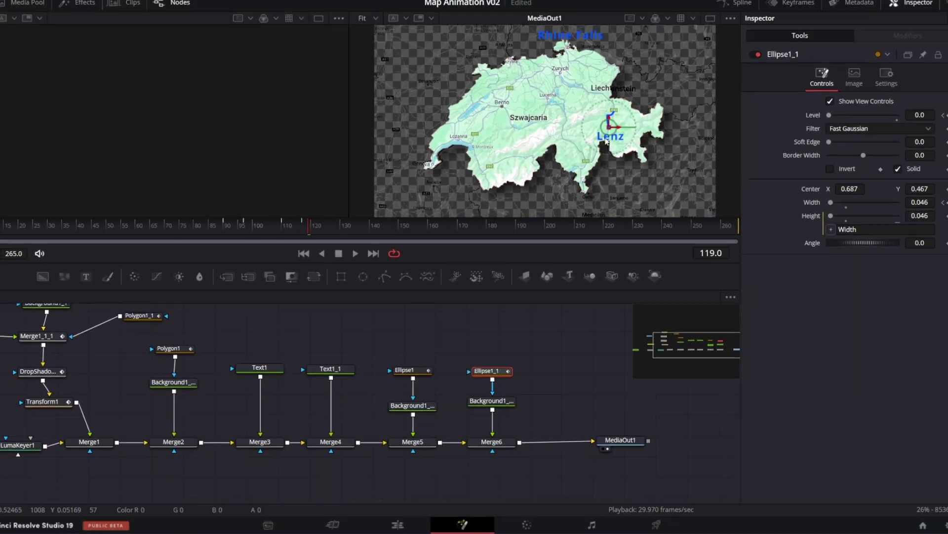
{"action": "left_click_drag", "start_coordinate": [610, 126], "coordinate": [559, 60]}
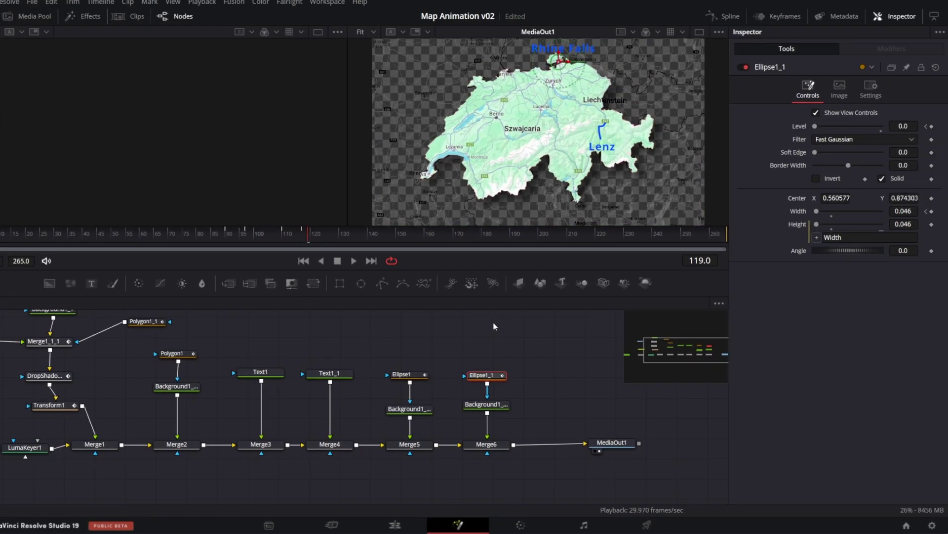
{"action": "key", "text": "space"}
{"action": "left_click", "coordinate": [226, 235]}
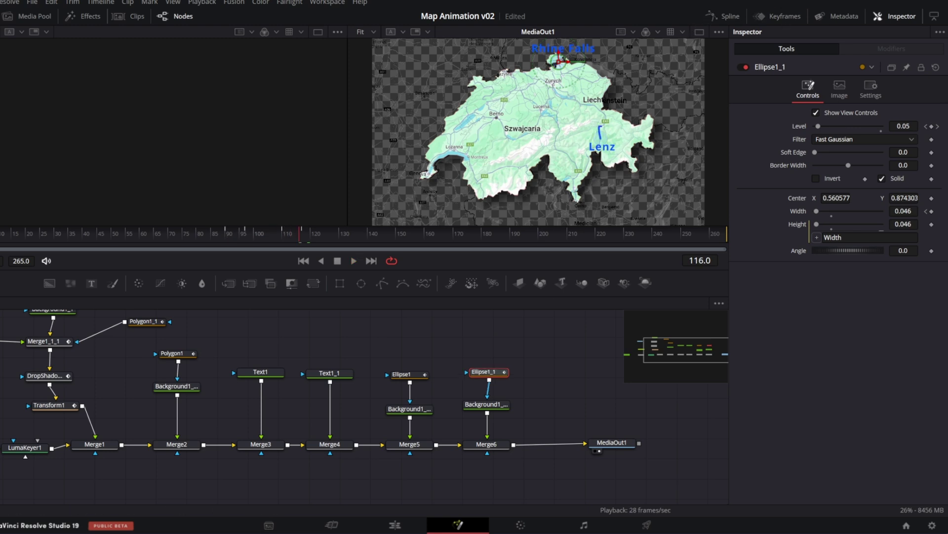
Select all Level and Width keyframes of Ellipse1_1 in the Spline editor and set both curves to loop.
{"action": "left_click", "coordinate": [714, 18]}
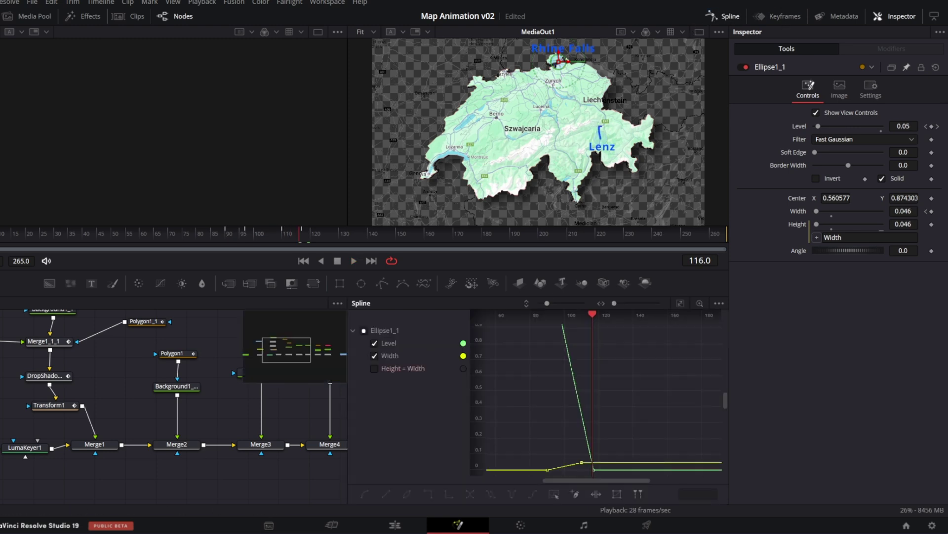
{"action": "left_click", "coordinate": [682, 305]}
{"action": "left_click_drag", "start_coordinate": [712, 476], "coordinate": [496, 327]}
{"action": "right_click", "coordinate": [616, 357]}
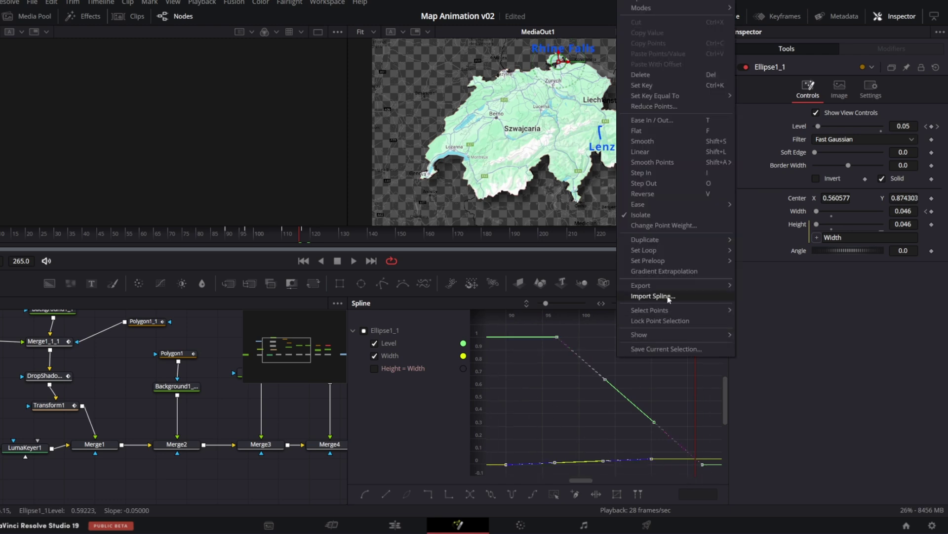
{"action": "mouse_move", "coordinate": [677, 251]}
{"action": "left_click", "coordinate": [755, 251]}
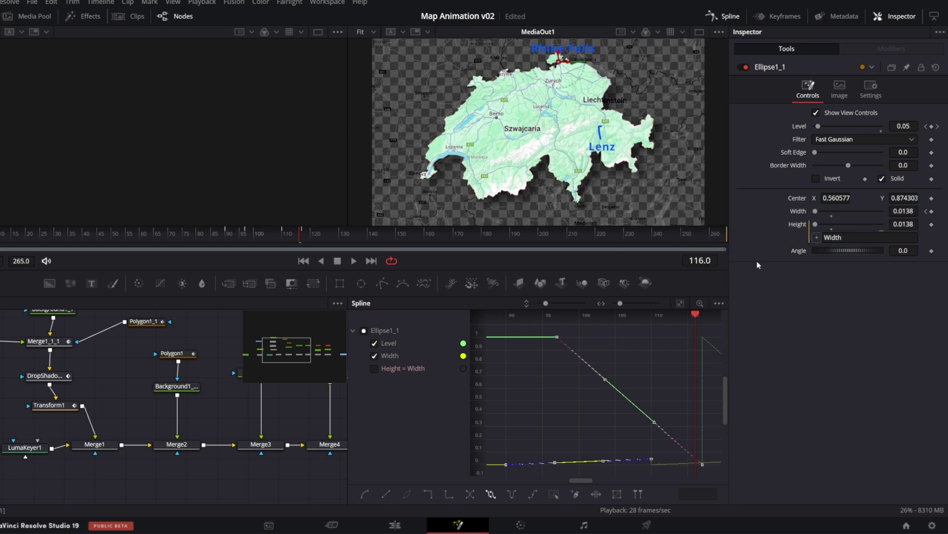
Close the Spline editor and play back the route animation with both looping pulse circles.
{"action": "left_click", "coordinate": [724, 16]}
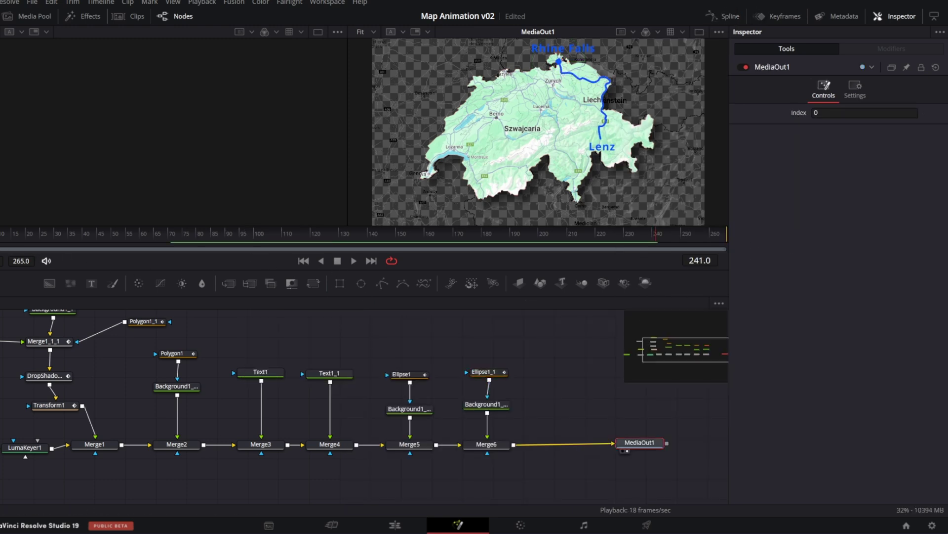
{"action": "key", "text": "space"}
{"action": "key", "text": "space"}
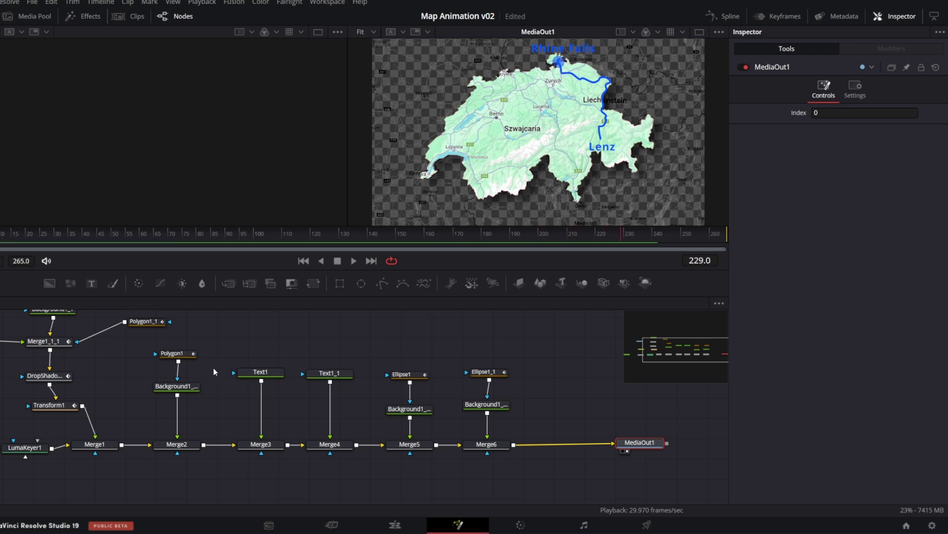
At frame 50, keyframe the Blend of the two label merges, Merge3 and Merge4, at 0.0.
{"action": "left_click", "coordinate": [273, 375]}
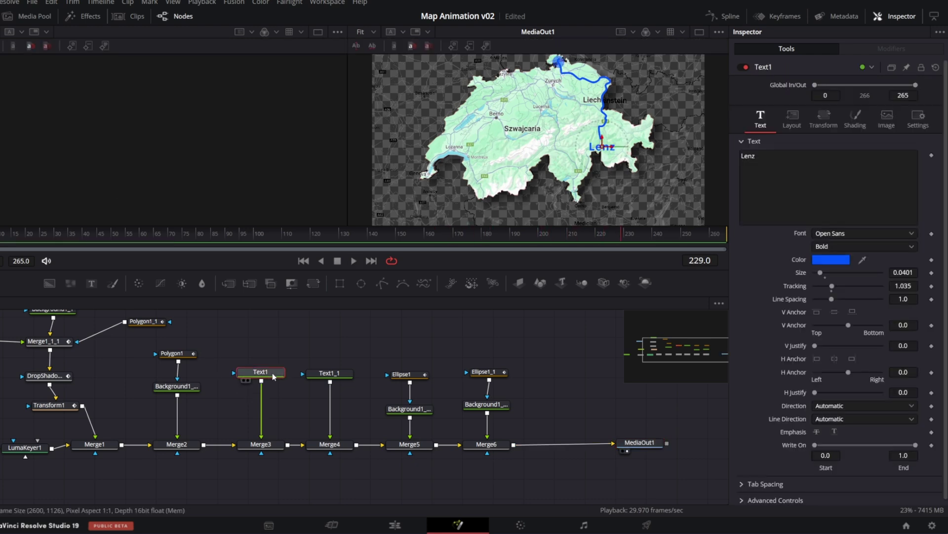
{"action": "left_click", "coordinate": [273, 446]}
{"action": "left_click", "coordinate": [111, 233]}
{"action": "left_click", "coordinate": [931, 257]}
{"action": "left_click_drag", "start_coordinate": [881, 257], "coordinate": [707, 272]}
{"action": "left_click", "coordinate": [326, 444]}
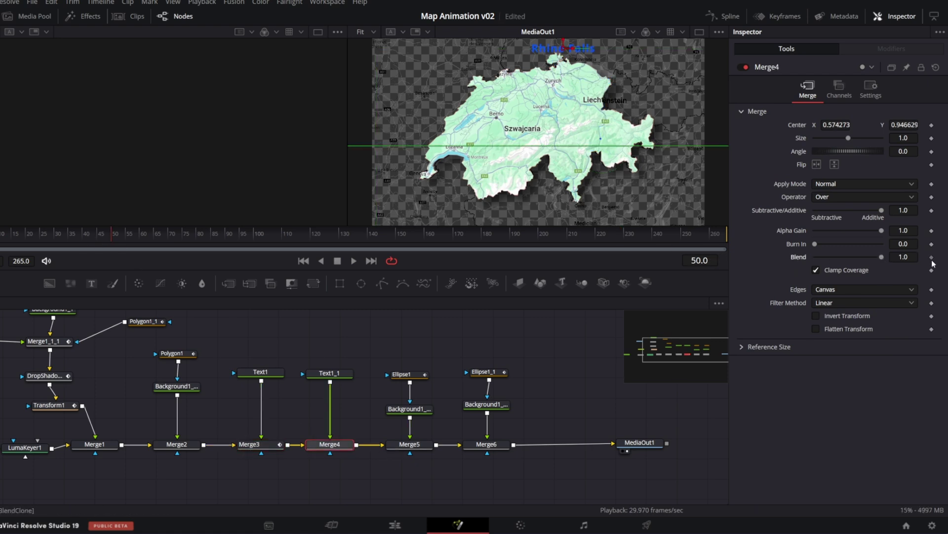
At frame 70, keyframe Blend at 1.0 on Merge4 and Merge3 and play the label fade-in from the start.
{"action": "left_click", "coordinate": [707, 261]}
{"action": "type", "text": "70"}
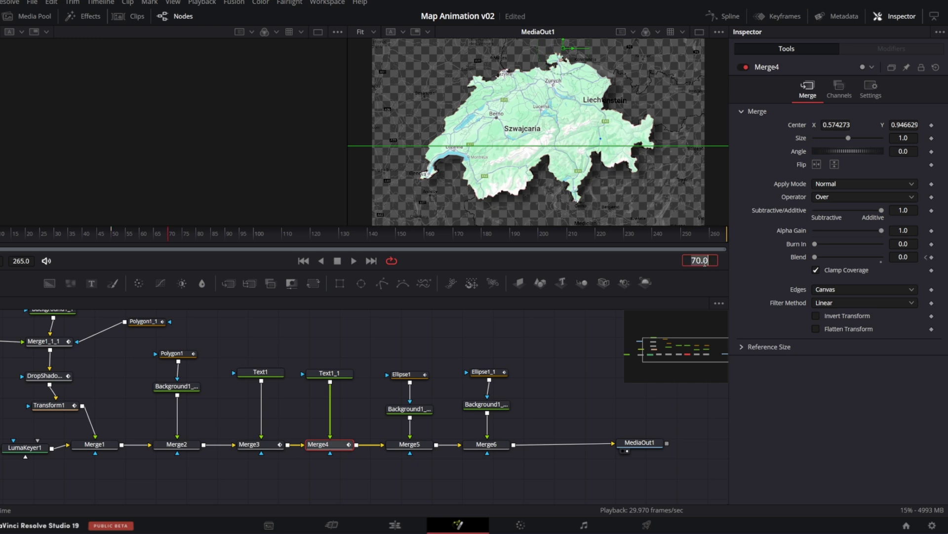
{"action": "key", "text": "Return"}
{"action": "left_click", "coordinate": [271, 447]}
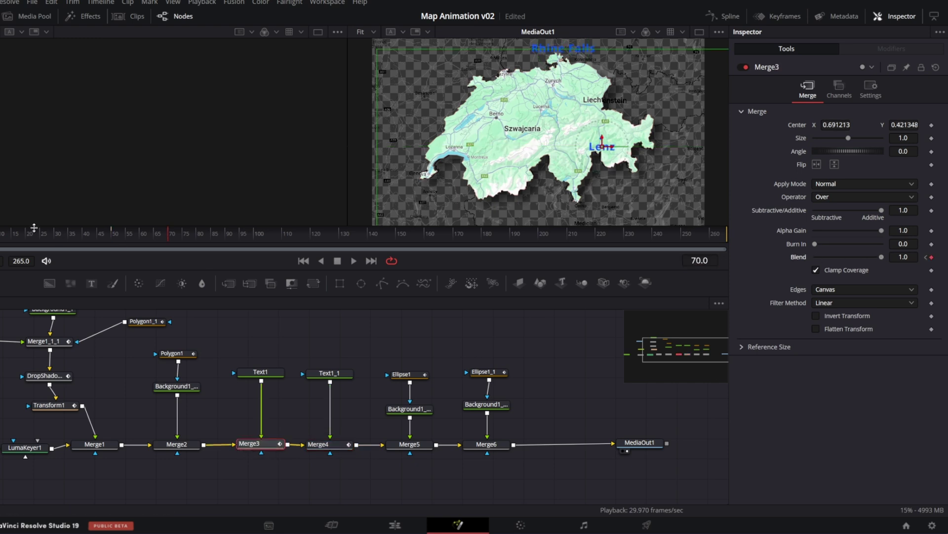
{"action": "key", "text": "Home"}
{"action": "key", "text": "space"}
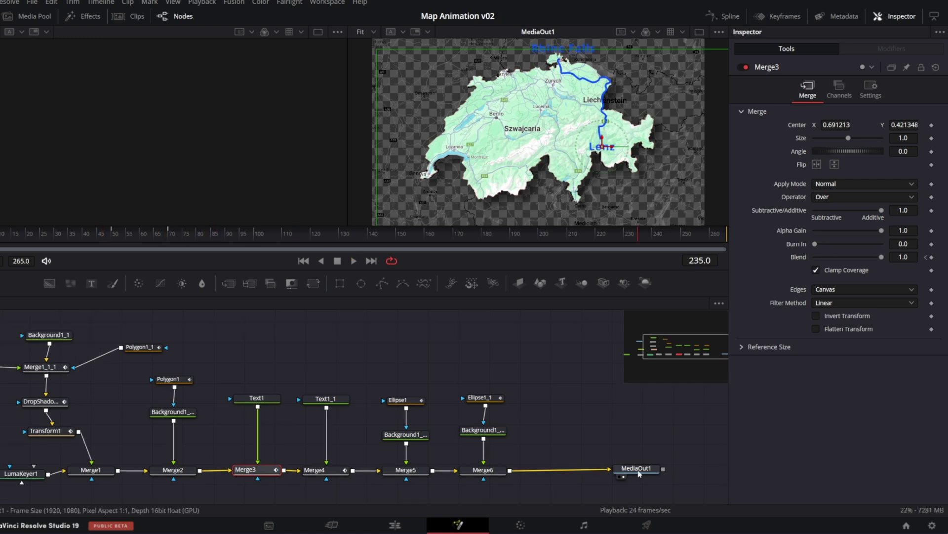
Move MediaOut1 further away to make room and insert a Transform node between Merge6 and MediaOut1.
{"action": "left_click_drag", "start_coordinate": [638, 470], "coordinate": [659, 472]}
{"action": "left_click", "coordinate": [494, 473]}
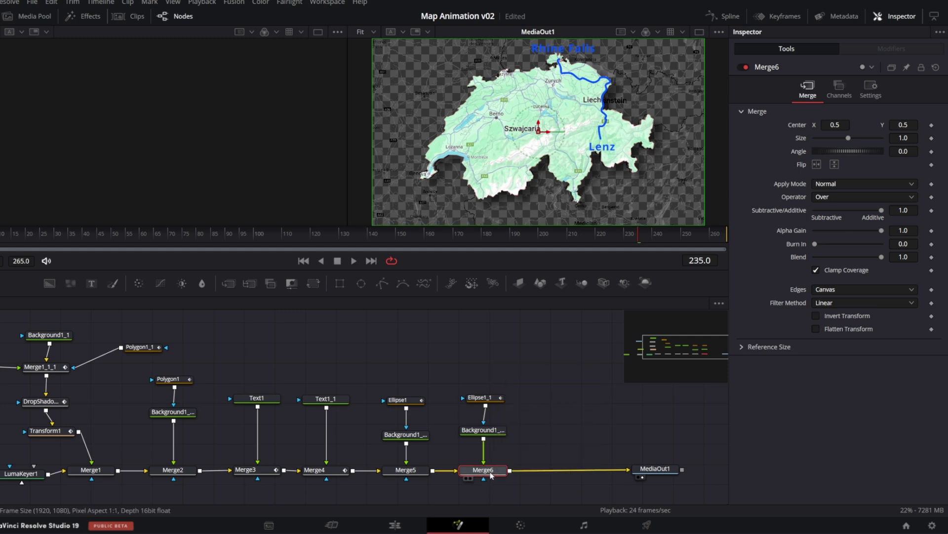
{"action": "left_click_drag", "start_coordinate": [492, 474], "coordinate": [494, 473]}
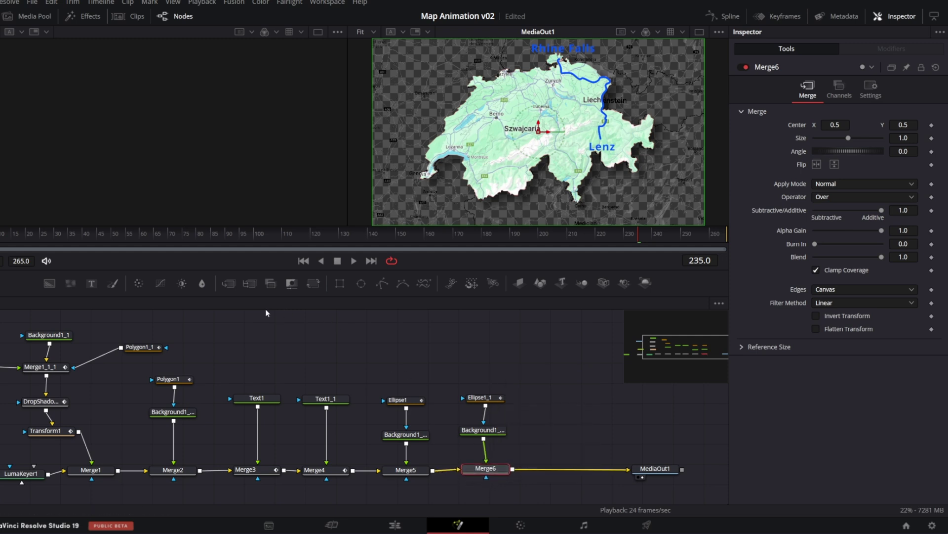
{"action": "left_click", "coordinate": [313, 283]}
{"action": "left_click_drag", "start_coordinate": [552, 475], "coordinate": [565, 473]}
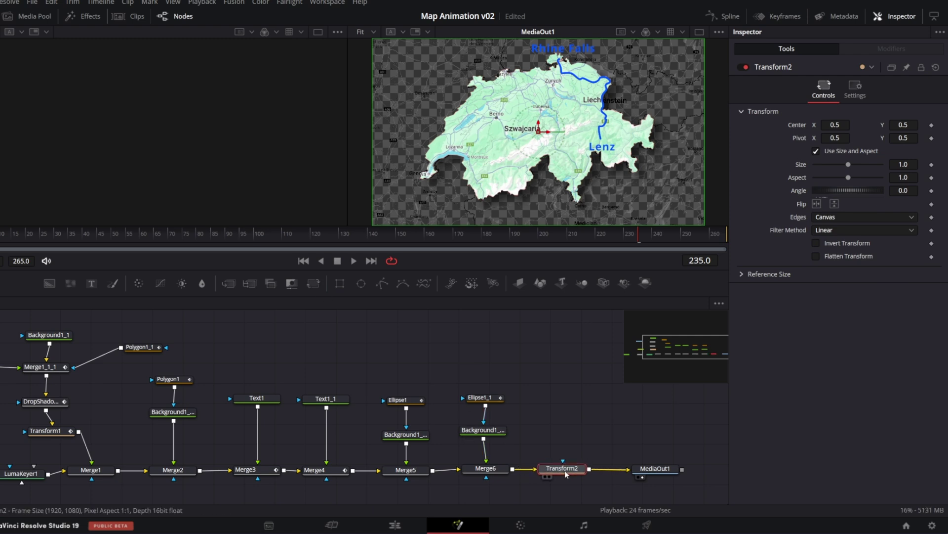
At frame 65, keyframe Transform2's Size at 1.0 and Pivot at X 0.5, Y 0.5.
{"action": "left_click", "coordinate": [156, 235]}
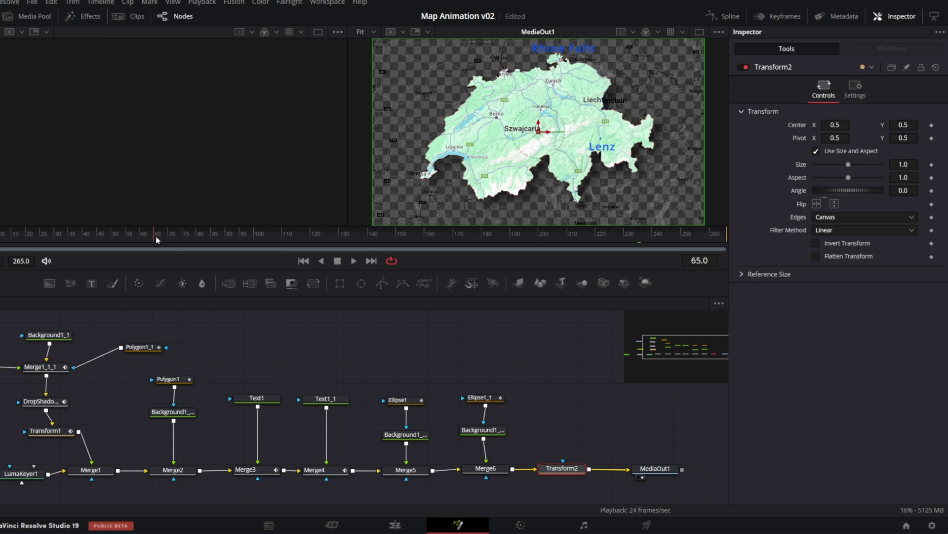
{"action": "left_click", "coordinate": [931, 165]}
{"action": "left_click", "coordinate": [932, 140]}
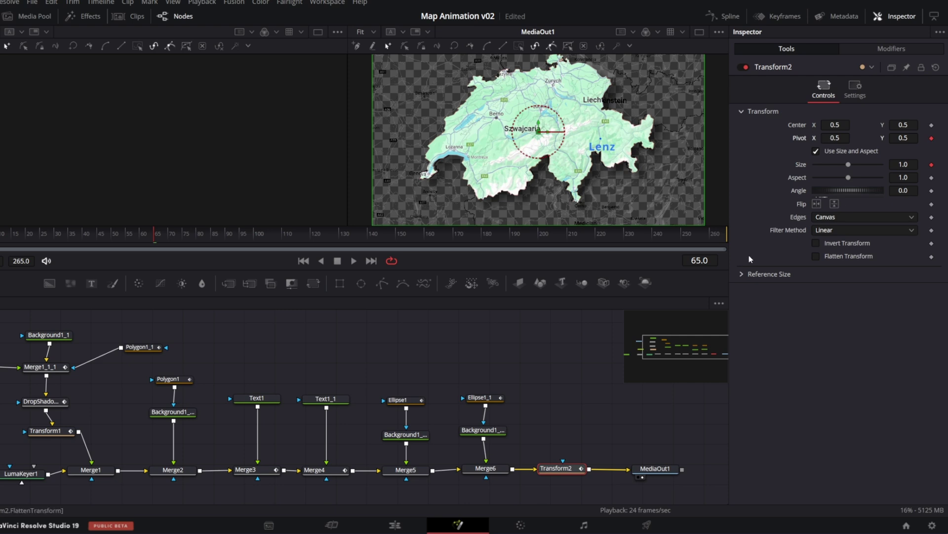
At frame 85, set Transform2's Pivot to X 0.686, Y 0.462 near Lenz and its Size to 1.107.
{"action": "left_click", "coordinate": [714, 260]}
{"action": "type", "text": "85"}
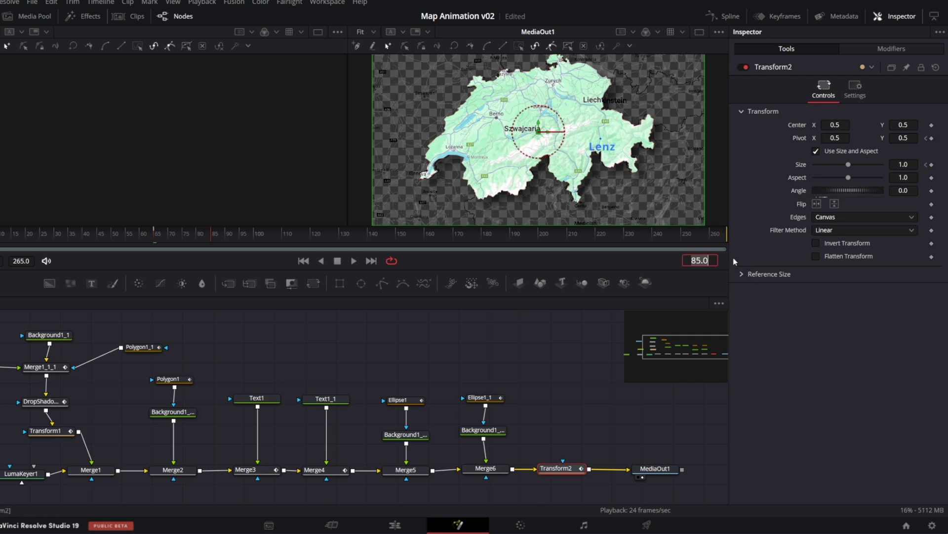
{"action": "key", "text": "Return"}
{"action": "left_click_drag", "start_coordinate": [905, 163], "coordinate": [942, 164]}
{"action": "left_click_drag", "start_coordinate": [836, 138], "coordinate": [903, 166]}
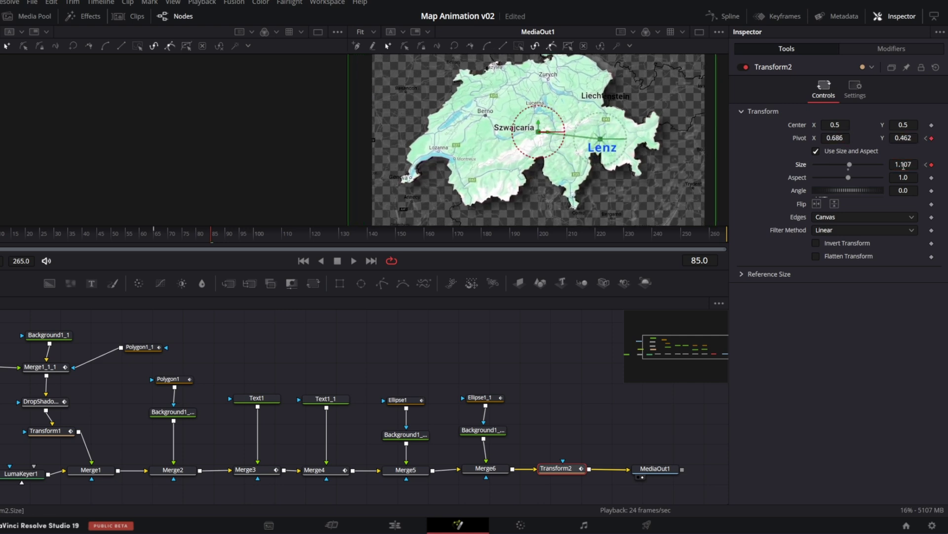
Follow the route with Transform2's Pivot: X 0.707, Y 0.571 at frame 123 and Y 0.722 at frame 134.
{"action": "left_click_drag", "start_coordinate": [266, 236], "coordinate": [318, 236]}
{"action": "left_click_drag", "start_coordinate": [904, 138], "coordinate": [931, 138]}
{"action": "left_click_drag", "start_coordinate": [835, 138], "coordinate": [843, 138]}
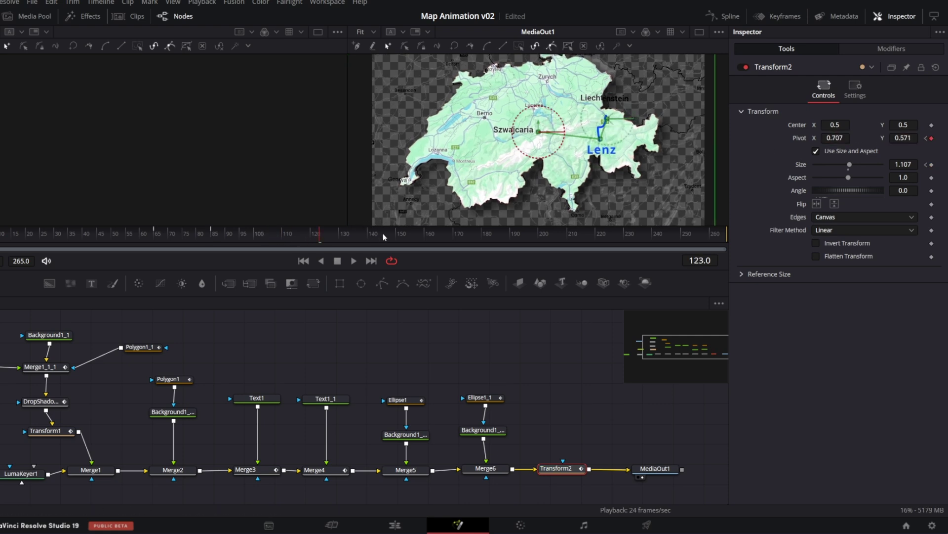
{"action": "left_click_drag", "start_coordinate": [377, 238], "coordinate": [353, 237]}
{"action": "left_click_drag", "start_coordinate": [904, 138], "coordinate": [943, 138]}
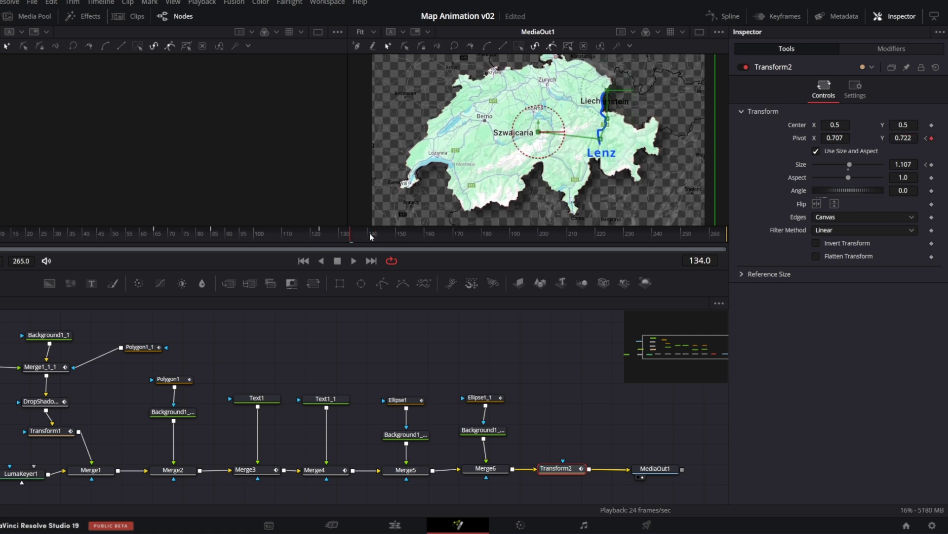
At frame 146 set Pivot Y to 0.761 and reduce Pivot X, and keyframe two more Pivot positions along the route toward Rhine Falls.
{"action": "left_click", "coordinate": [385, 236]}
{"action": "left_click_drag", "start_coordinate": [904, 138], "coordinate": [914, 138]}
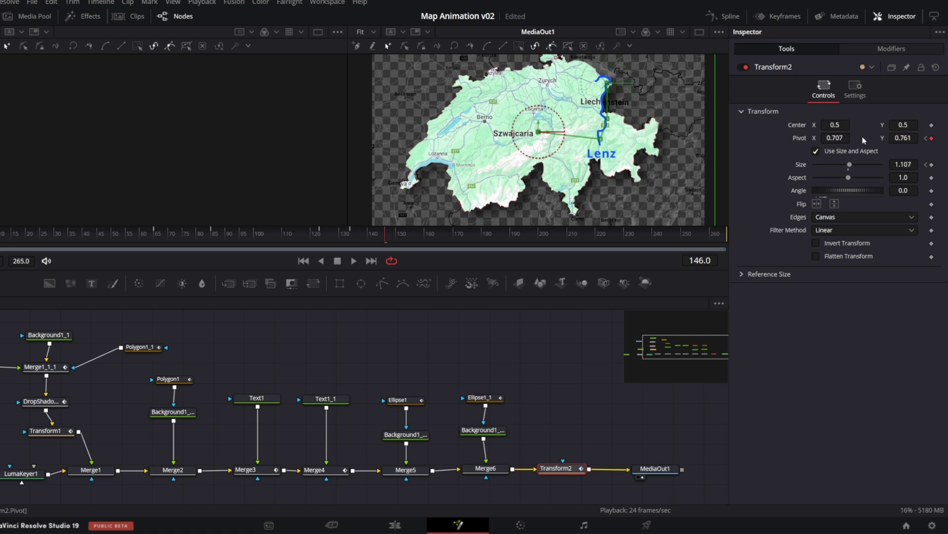
{"action": "left_click_drag", "start_coordinate": [840, 138], "coordinate": [815, 138]}
{"action": "left_click", "coordinate": [414, 236]}
{"action": "left_click_drag", "start_coordinate": [904, 137], "coordinate": [906, 137]}
{"action": "left_click", "coordinate": [444, 236]}
{"action": "left_click_drag", "start_coordinate": [835, 138], "coordinate": [826, 138]}
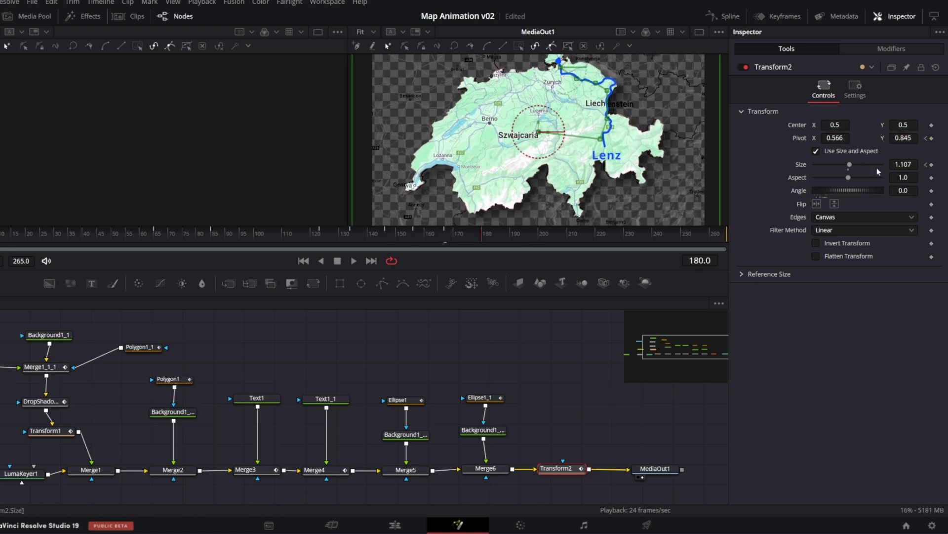
Keyframe Transform2's Pivot at X 0.56, Y 0.874 and Size at 1.107 at frame 180, and reset Size to 1.0 at frame 200.
{"action": "left_click_drag", "start_coordinate": [900, 138], "coordinate": [907, 138]}
{"action": "left_click_drag", "start_coordinate": [836, 138], "coordinate": [833, 138]}
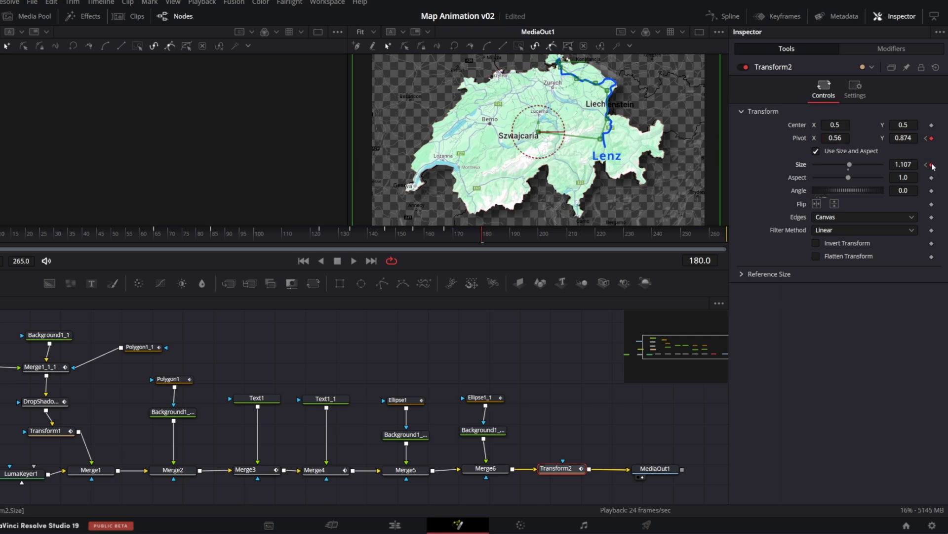
{"action": "left_click", "coordinate": [710, 261]}
{"action": "type", "text": "200"}
{"action": "key", "text": "Return"}
{"action": "left_click", "coordinate": [849, 169]}
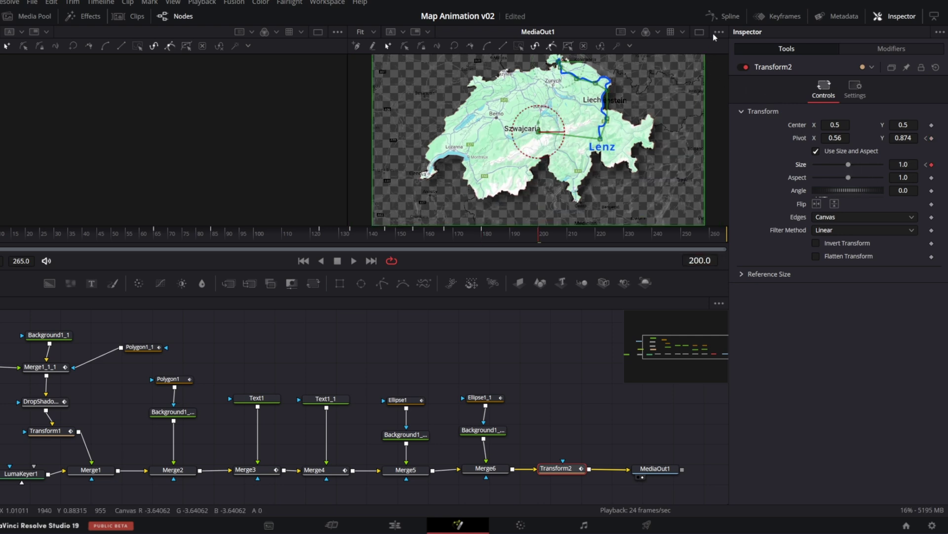
Smooth all Pivot displacement and Size keyframes of Transform2 in the Spline editor and play the animation from the start.
{"action": "left_click", "coordinate": [722, 16]}
{"action": "left_click", "coordinate": [680, 303]}
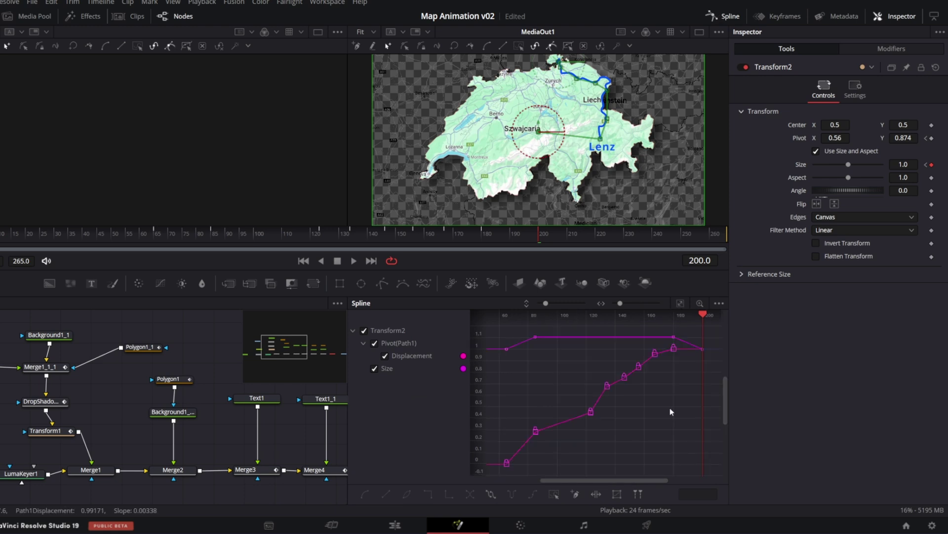
{"action": "key", "text": "ctrl+a"}
{"action": "key", "text": "shift+s"}
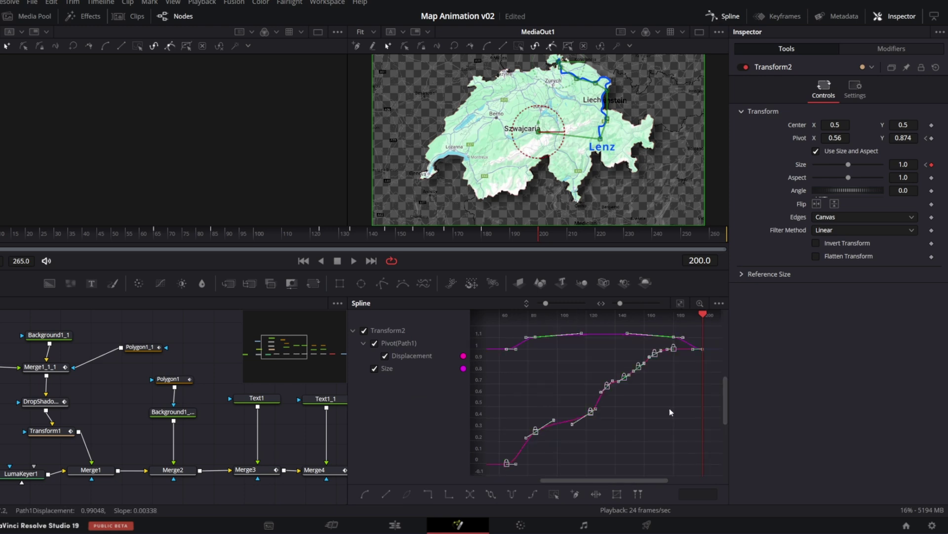
{"action": "left_click", "coordinate": [722, 16]}
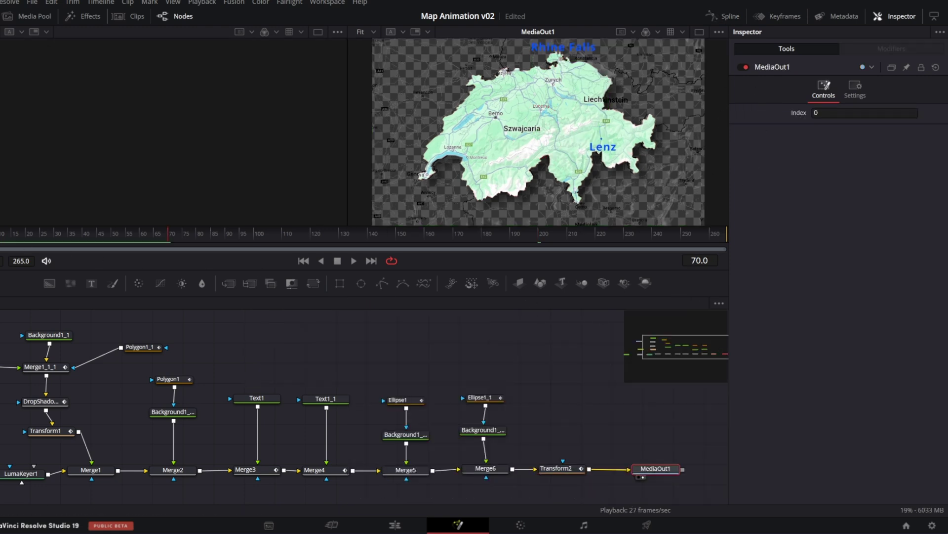
{"action": "key", "text": "Home"}
{"action": "key", "text": "space"}
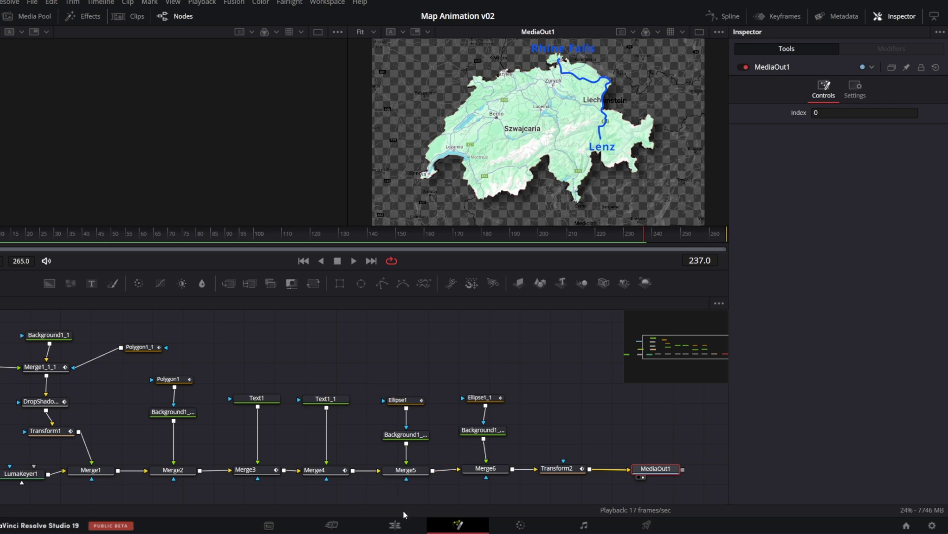
Switch to the Edit page and play the map composition over the footage from 01:00:00:06.
{"action": "left_click", "coordinate": [396, 524]}
{"action": "left_click", "coordinate": [137, 301]}
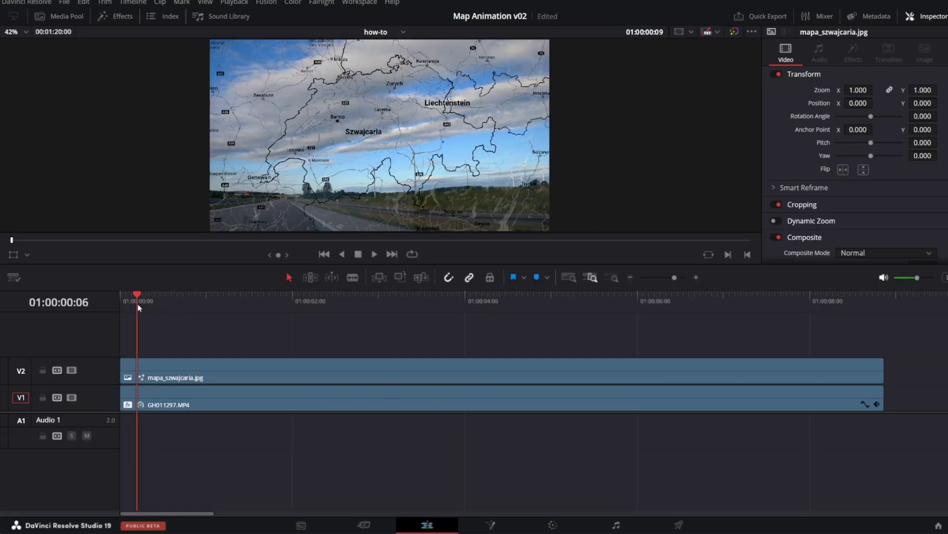
{"action": "key", "text": "space"}
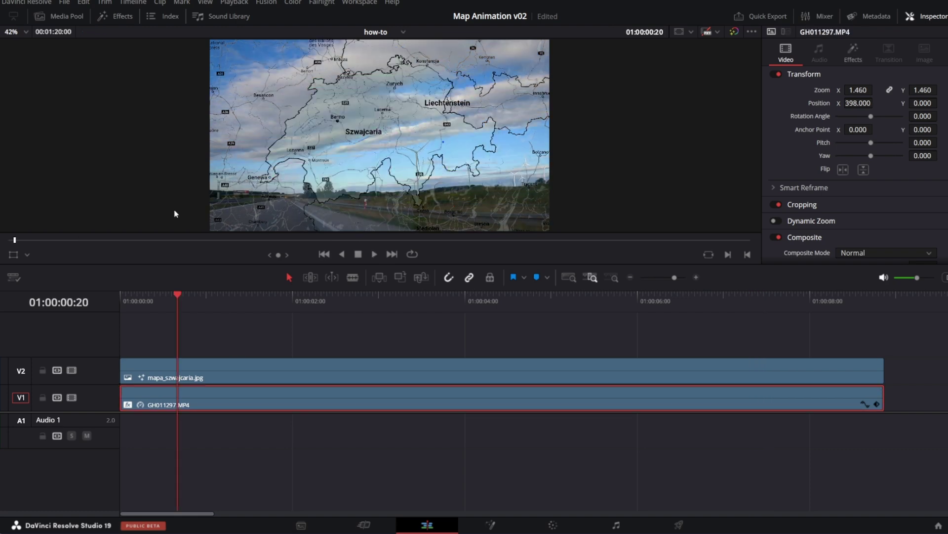
Find the Gaussian Blur effect, apply it to the GH011297.MP4 clip on V1 and play back the timeline.
{"action": "left_click", "coordinate": [119, 17]}
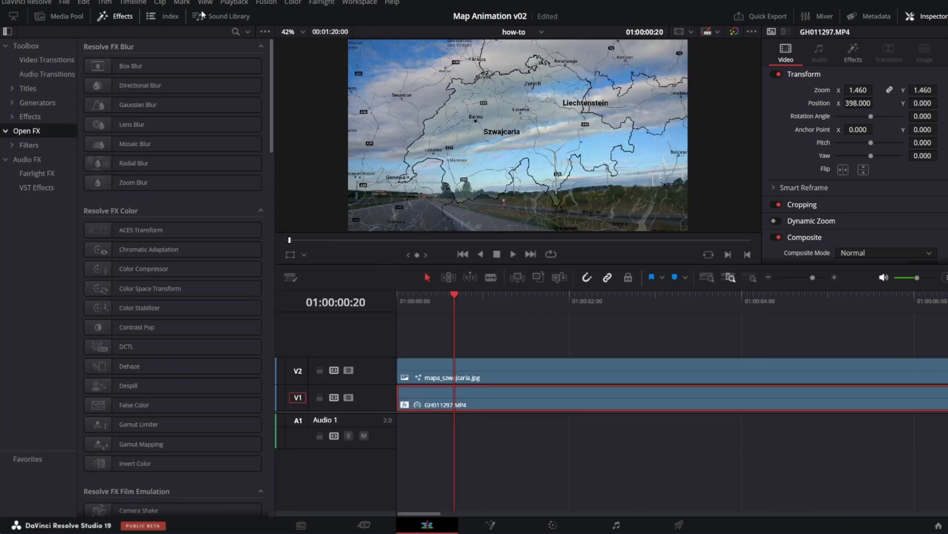
{"action": "left_click", "coordinate": [237, 32]}
{"action": "type", "text": "gaus"}
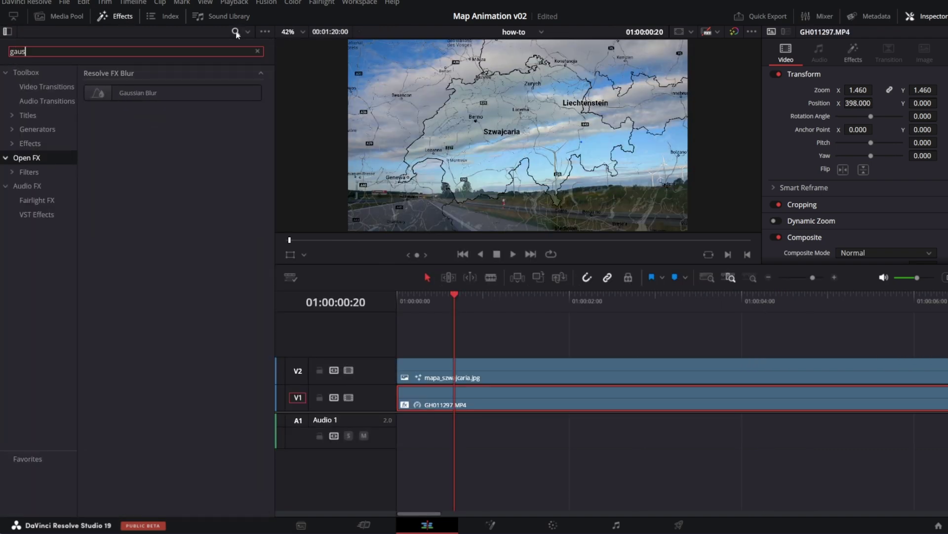
{"action": "left_click_drag", "start_coordinate": [127, 94], "coordinate": [464, 403]}
{"action": "key", "text": "space"}
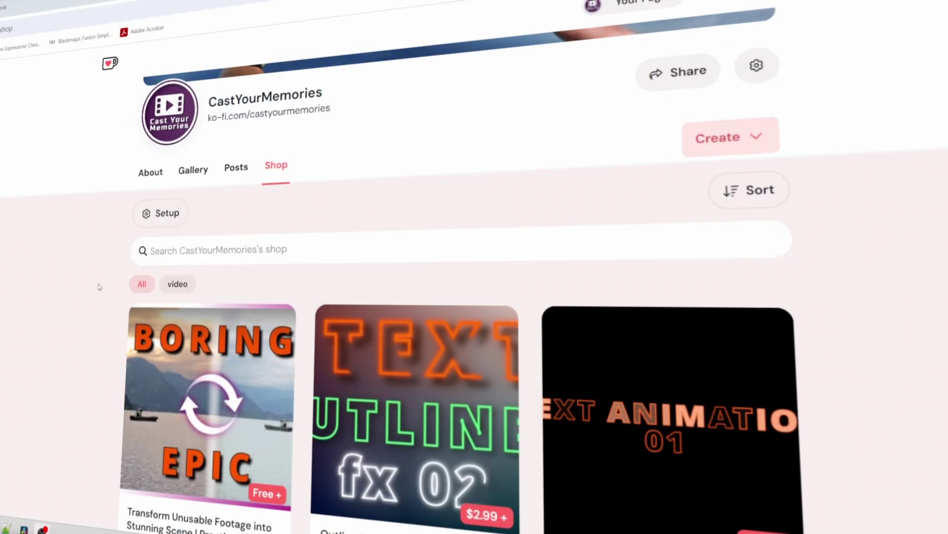
{"action": "scroll", "coordinate": [99, 282], "scroll_direction": "down", "scroll_amount": 6}
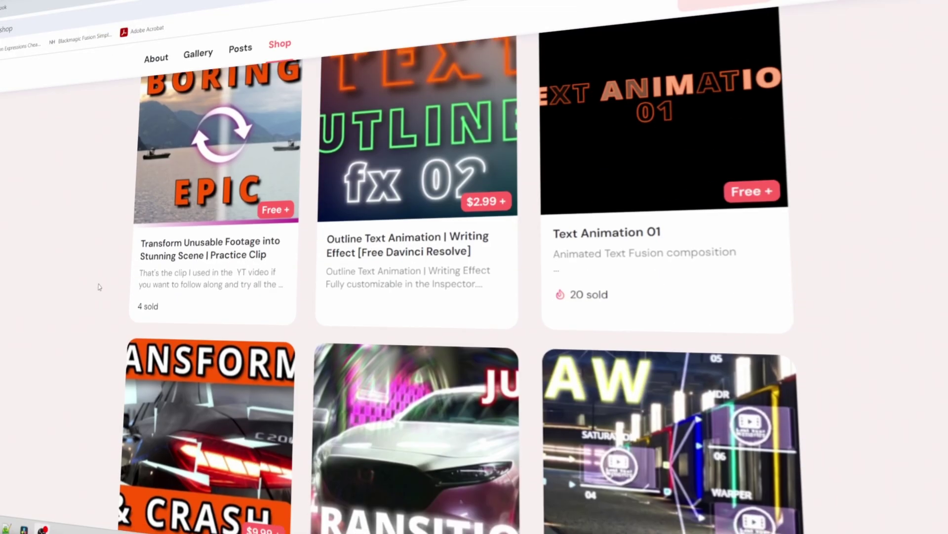